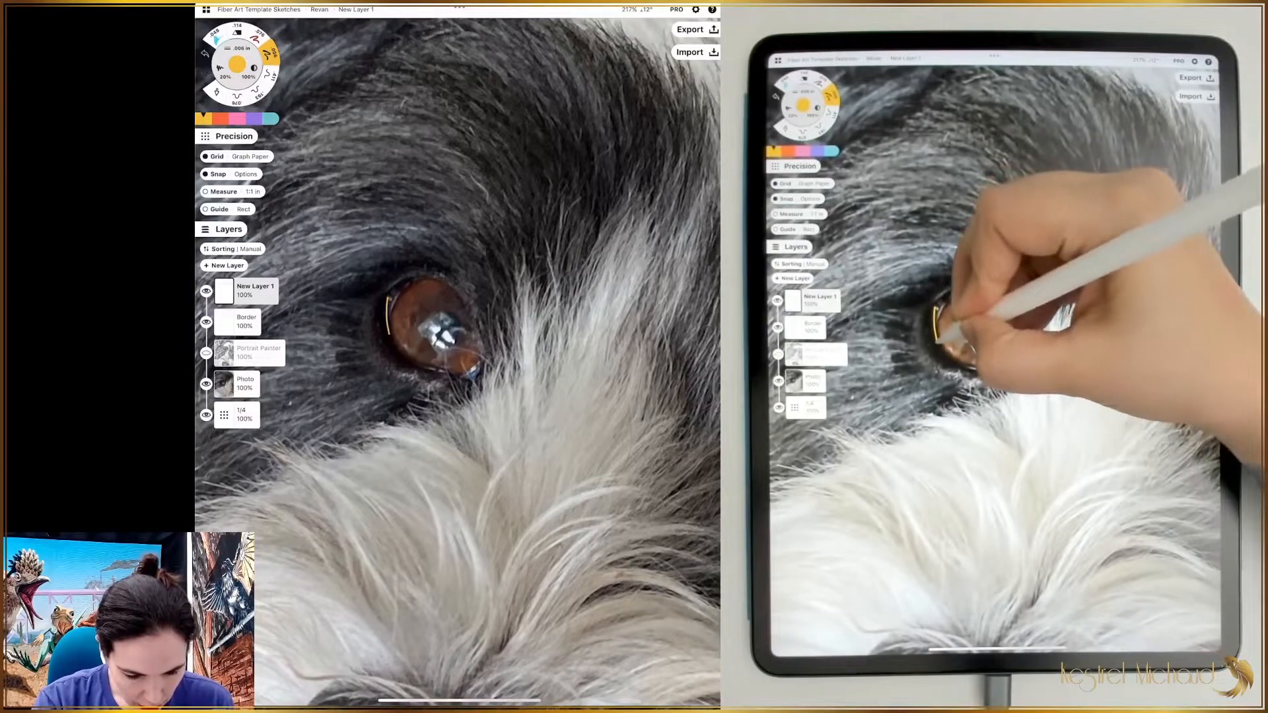
# Trace the outlines of the dog's eyeball, lower eyelid and upper eyelid in yellow-orange on New Layer 1, over the photo.
pyautogui.moveTo(433, 367)
pyautogui.mouseDown()
pyautogui.moveTo(472, 381)
pyautogui.moveTo(493, 277)
pyautogui.moveTo(462, 255)
pyautogui.mouseUp()
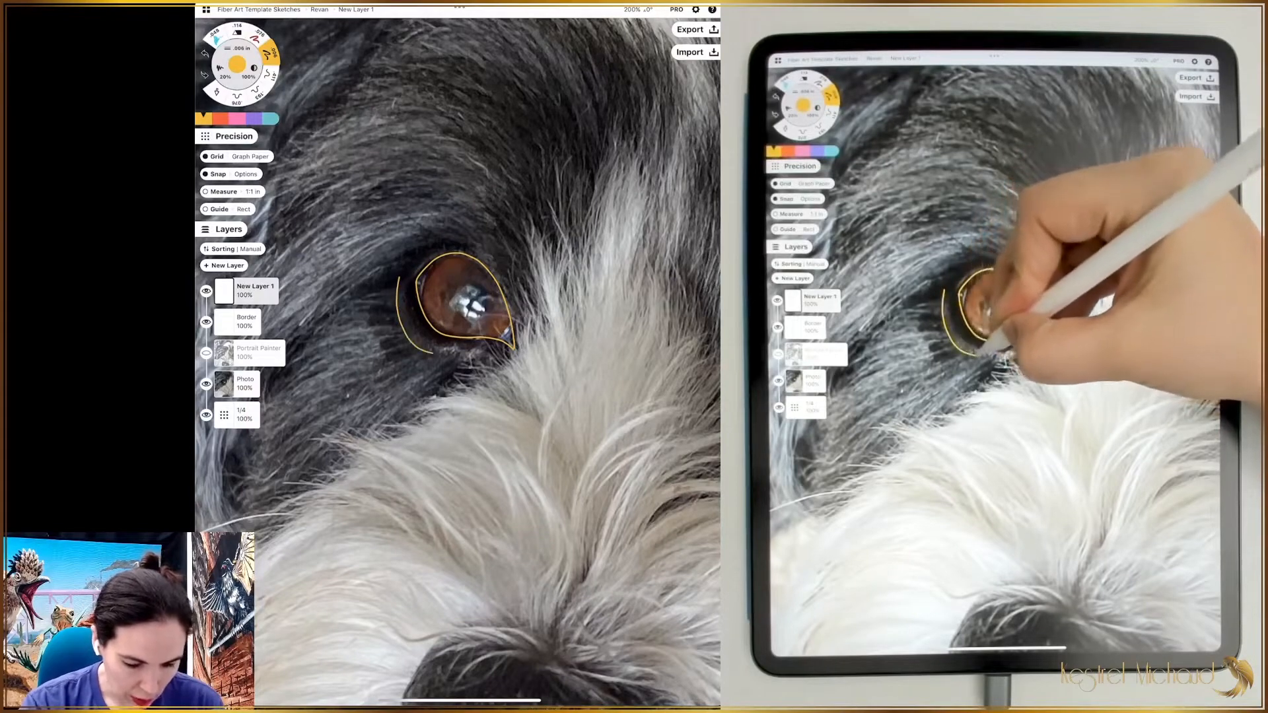
pyautogui.moveTo(455, 355); pyautogui.dragTo(504, 367)
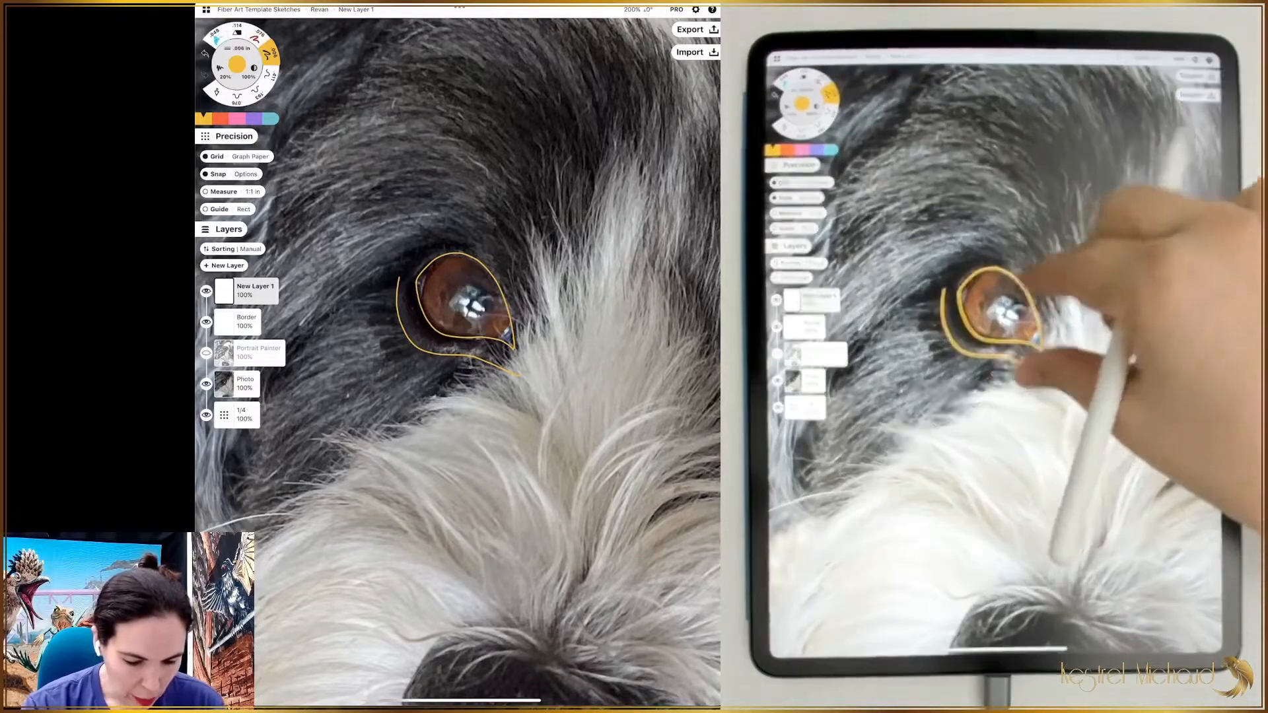
pyautogui.moveTo(528, 297); pyautogui.dragTo(430, 331)
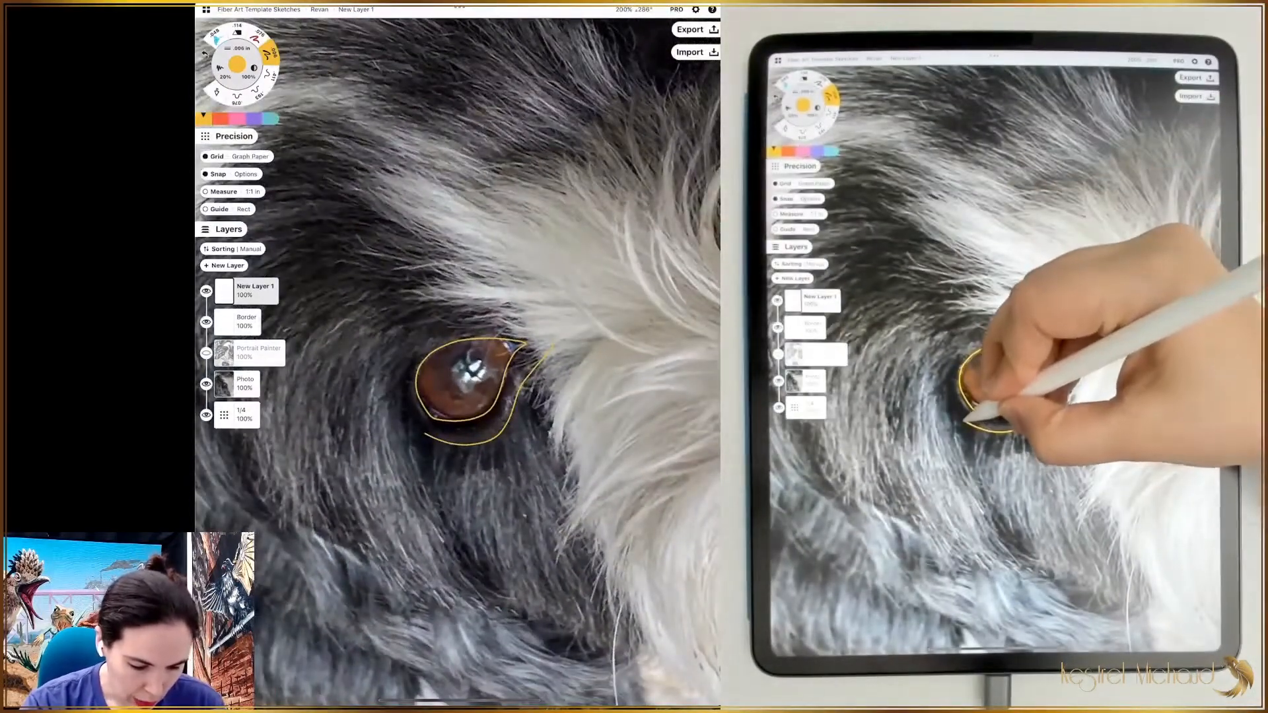
pyautogui.moveTo(426, 434); pyautogui.dragTo(404, 392)
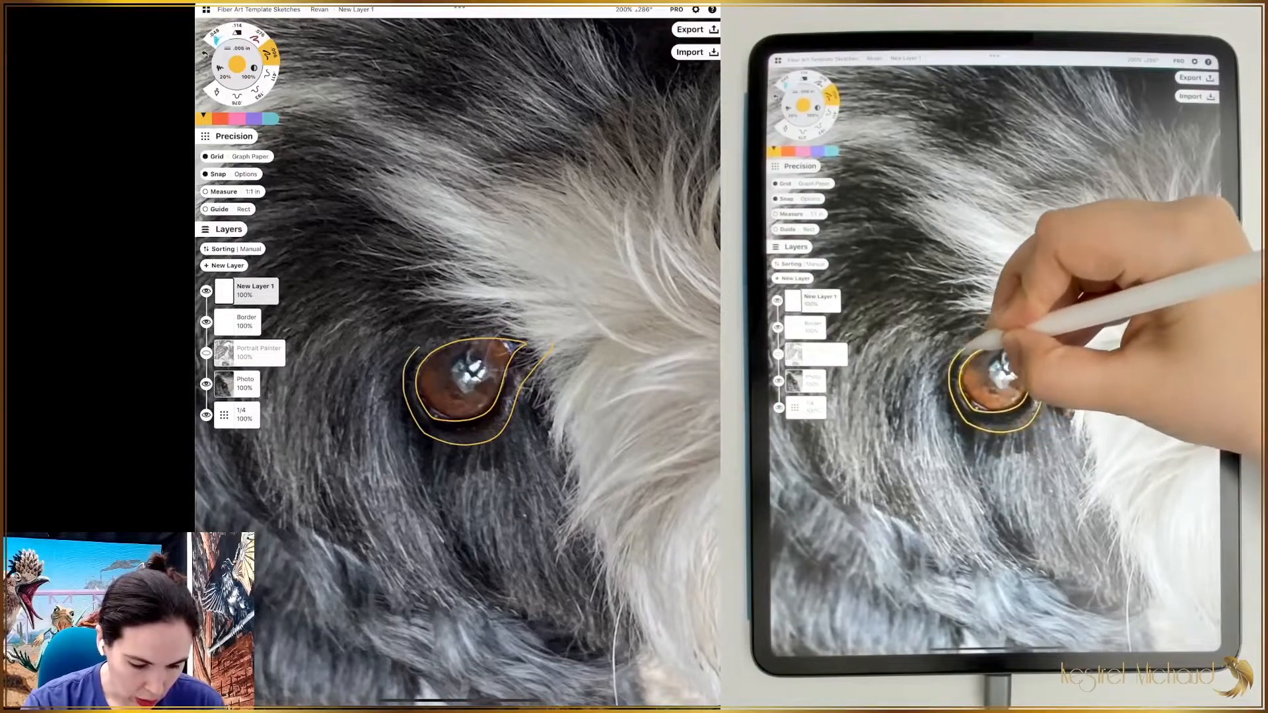
pyautogui.moveTo(432, 336)
pyautogui.mouseDown()
pyautogui.moveTo(489, 322)
pyautogui.moveTo(522, 334)
pyautogui.mouseUp()
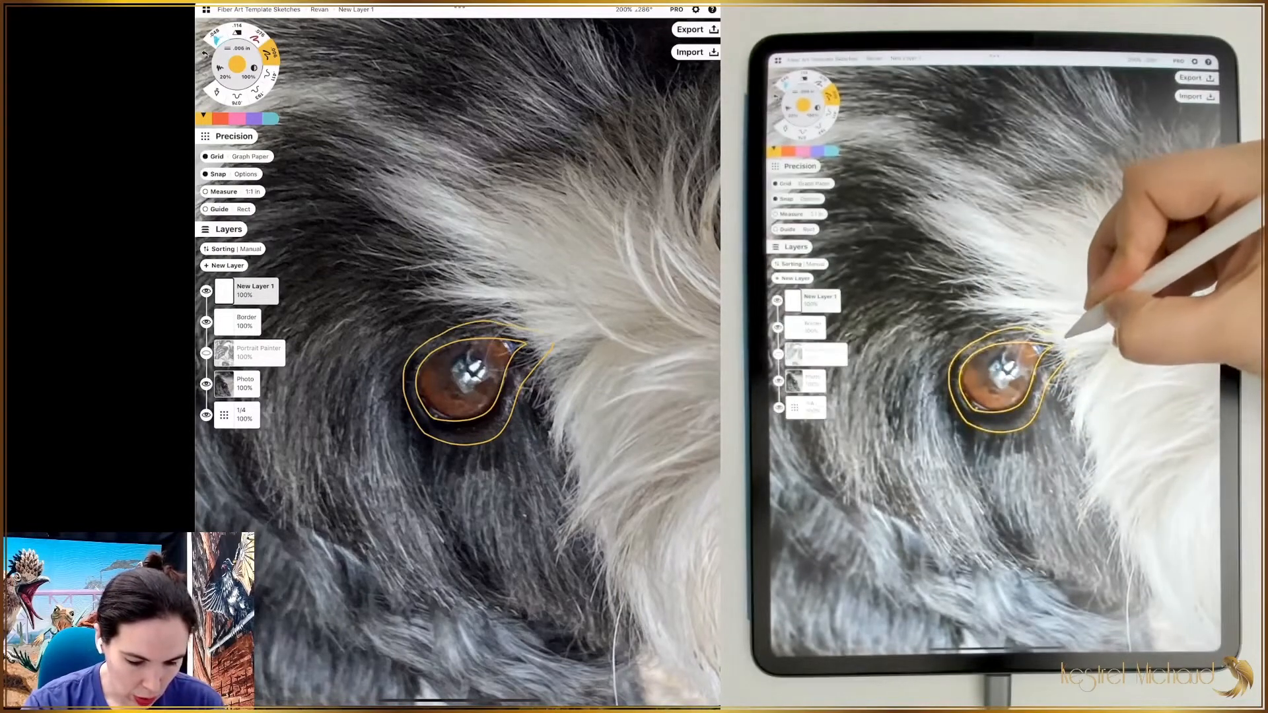
# Refine the traced eyelid outlines with the Nudge tool so they follow the dark rim around the eye.
pyautogui.moveTo(528, 264); pyautogui.dragTo(449, 317)
pyautogui.click(255, 91)
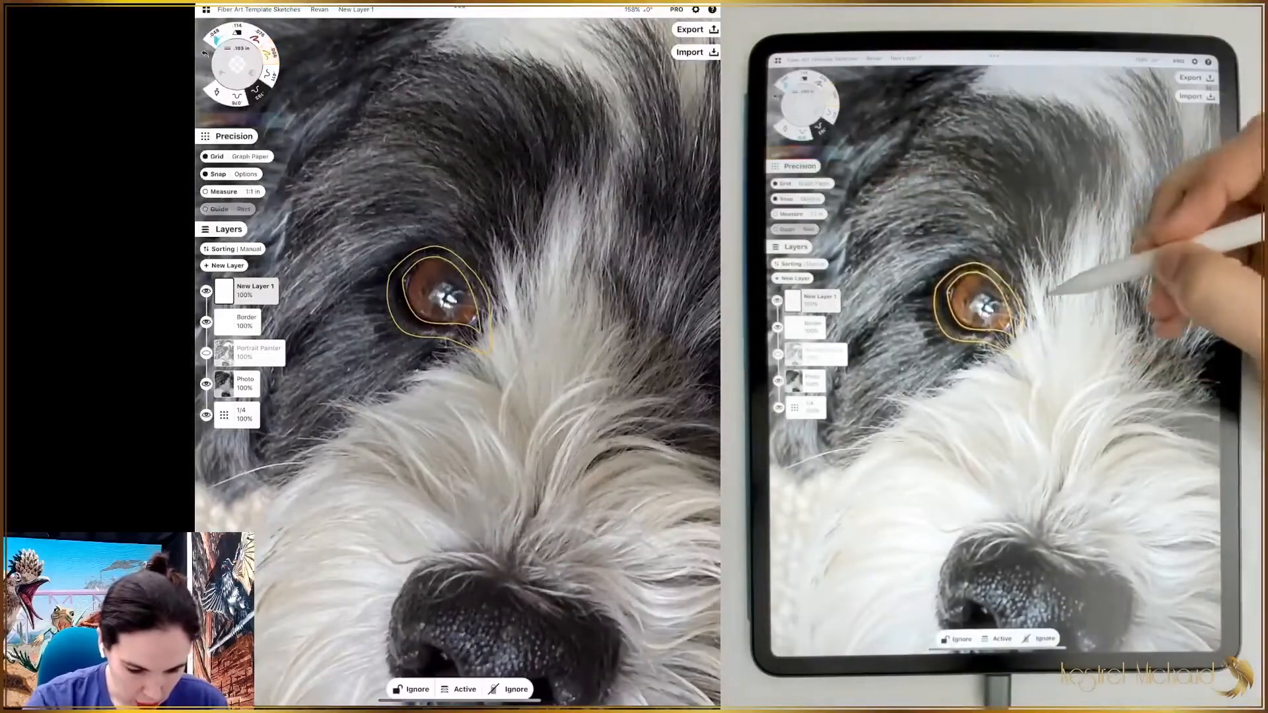
pyautogui.moveTo(496, 295)
pyautogui.mouseDown()
pyautogui.moveTo(489, 304)
pyautogui.moveTo(436, 271)
pyautogui.mouseUp()
pyautogui.click(494, 296)
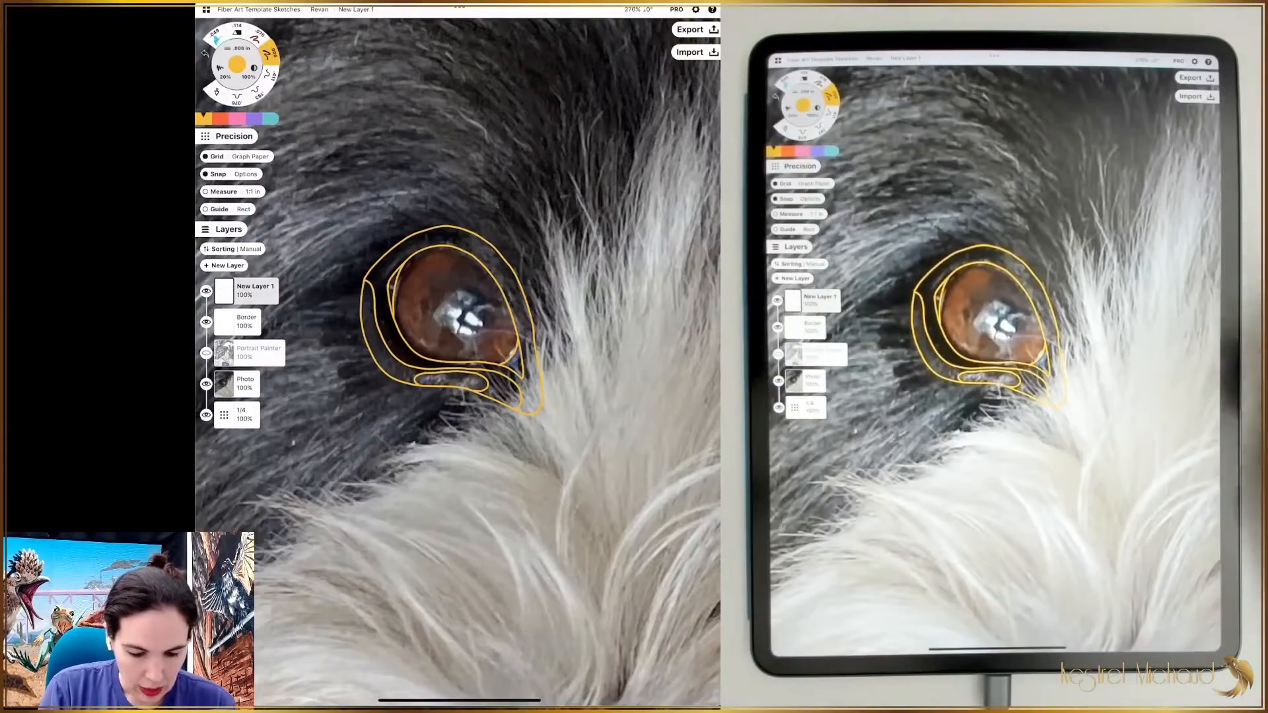
# Outline the pupil inside the traced eye, undoing the first stroke and redrawing it as a wider curve around the reflection.
pyautogui.scroll(-3, 528, 363)
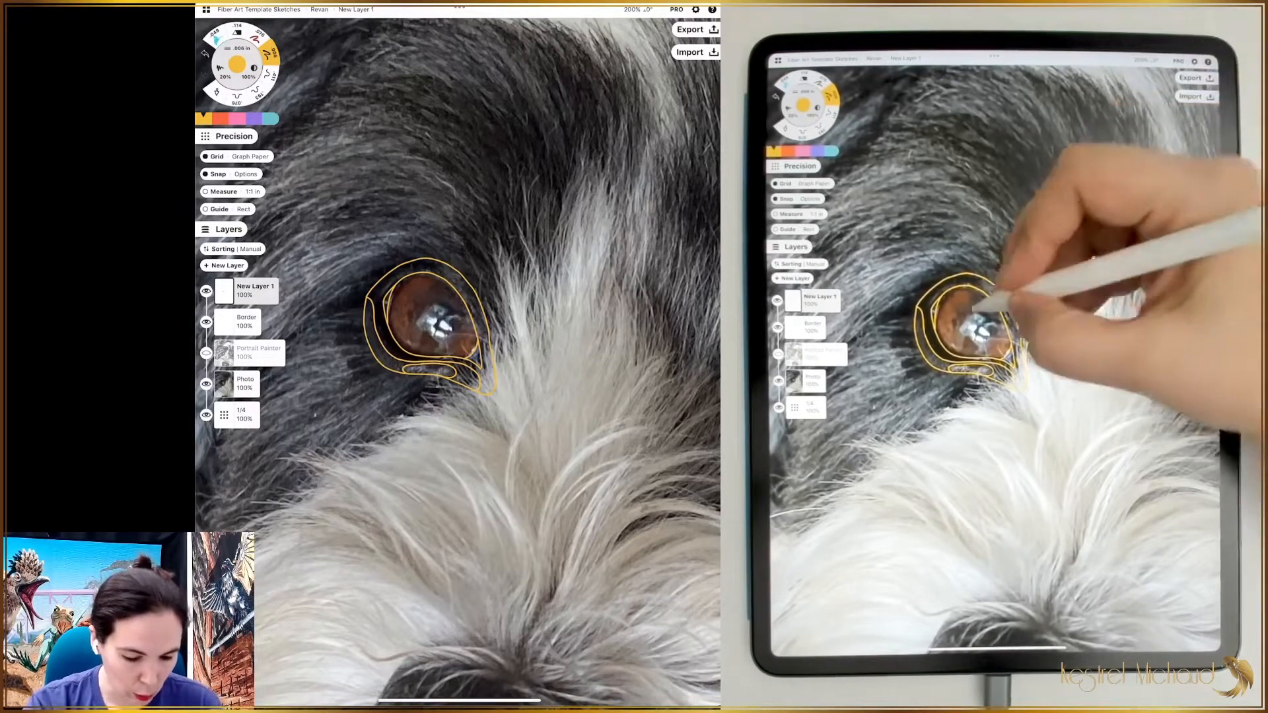
pyautogui.moveTo(433, 312)
pyautogui.mouseDown()
pyautogui.moveTo(431, 325)
pyautogui.moveTo(452, 320)
pyautogui.moveTo(440, 310)
pyautogui.mouseUp()
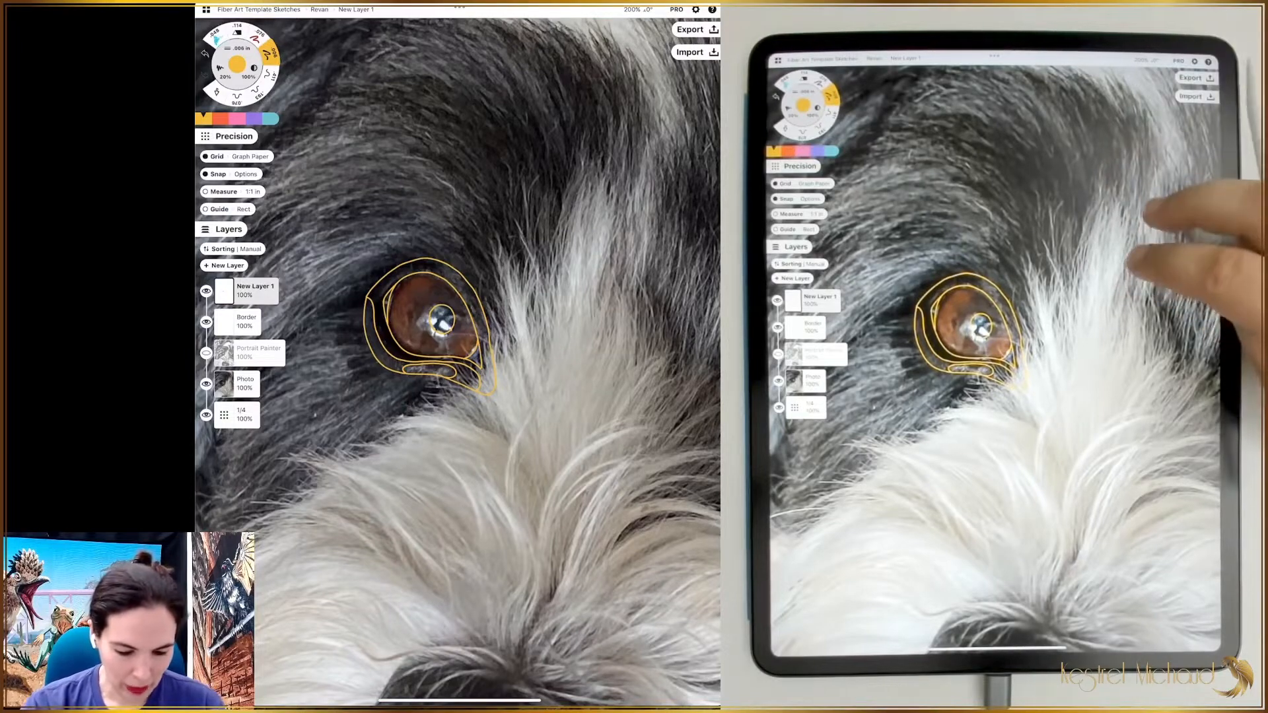
pyautogui.hotkey('ctrl', 'z')
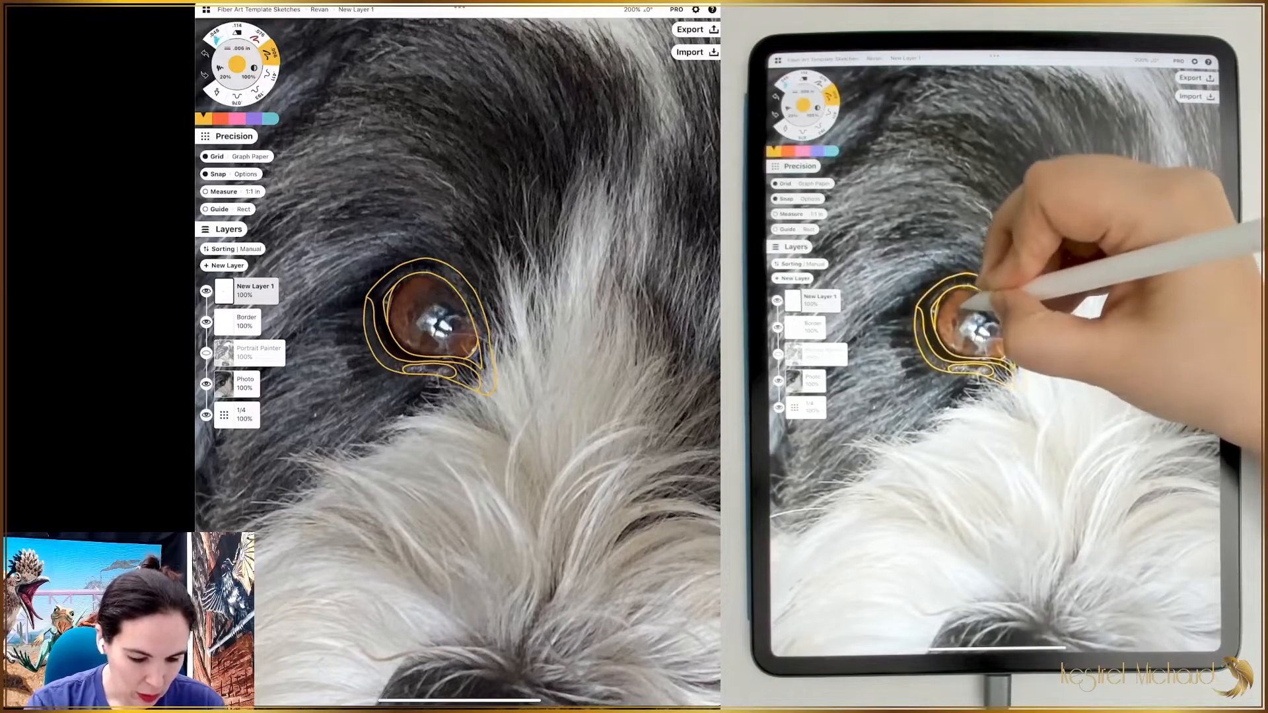
pyautogui.moveTo(424, 300)
pyautogui.mouseDown()
pyautogui.moveTo(413, 330)
pyautogui.moveTo(436, 351)
pyautogui.moveTo(468, 321)
pyautogui.mouseUp()
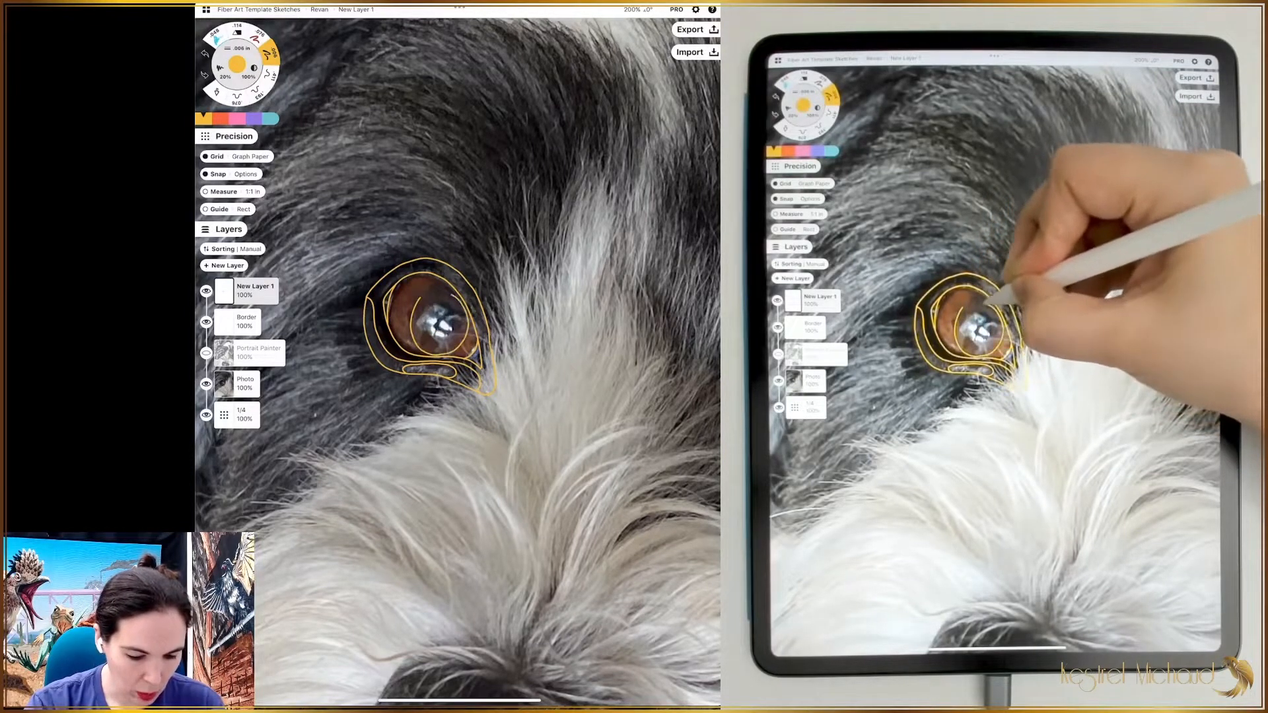
pyautogui.click(216, 92)
pyautogui.scroll(-5, 458, 357)
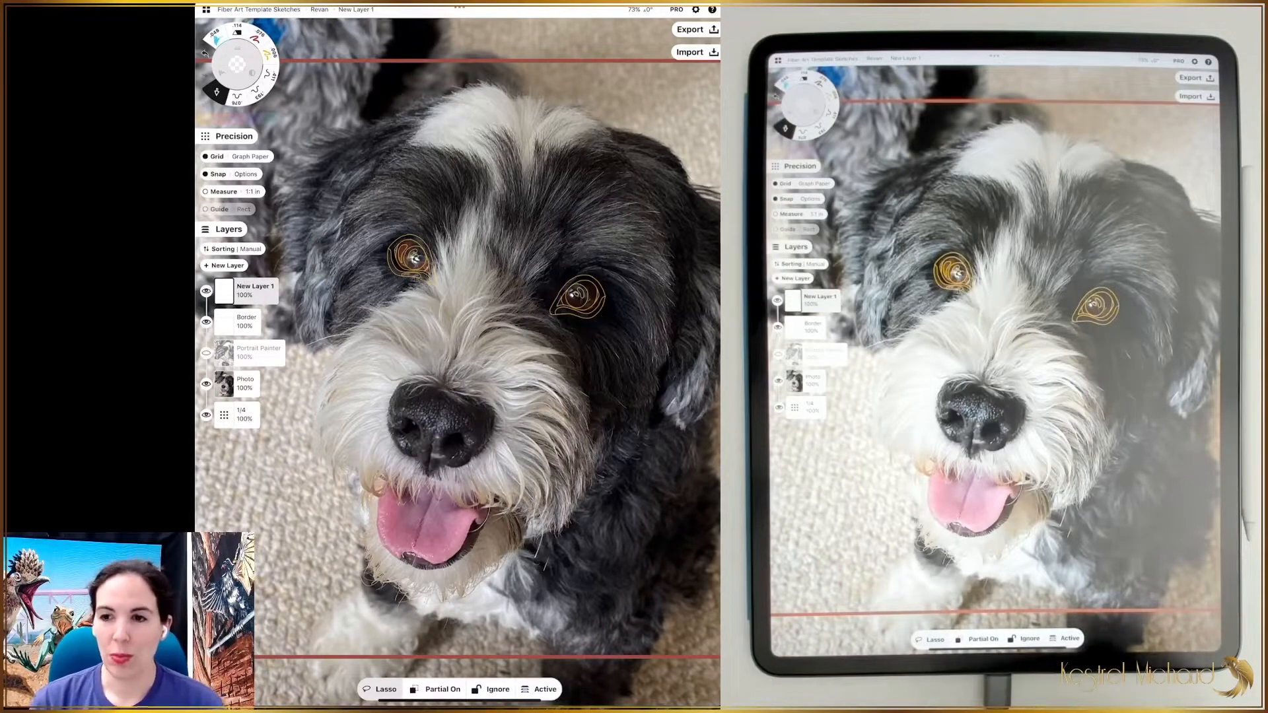
pyautogui.scroll(5, 575, 298)
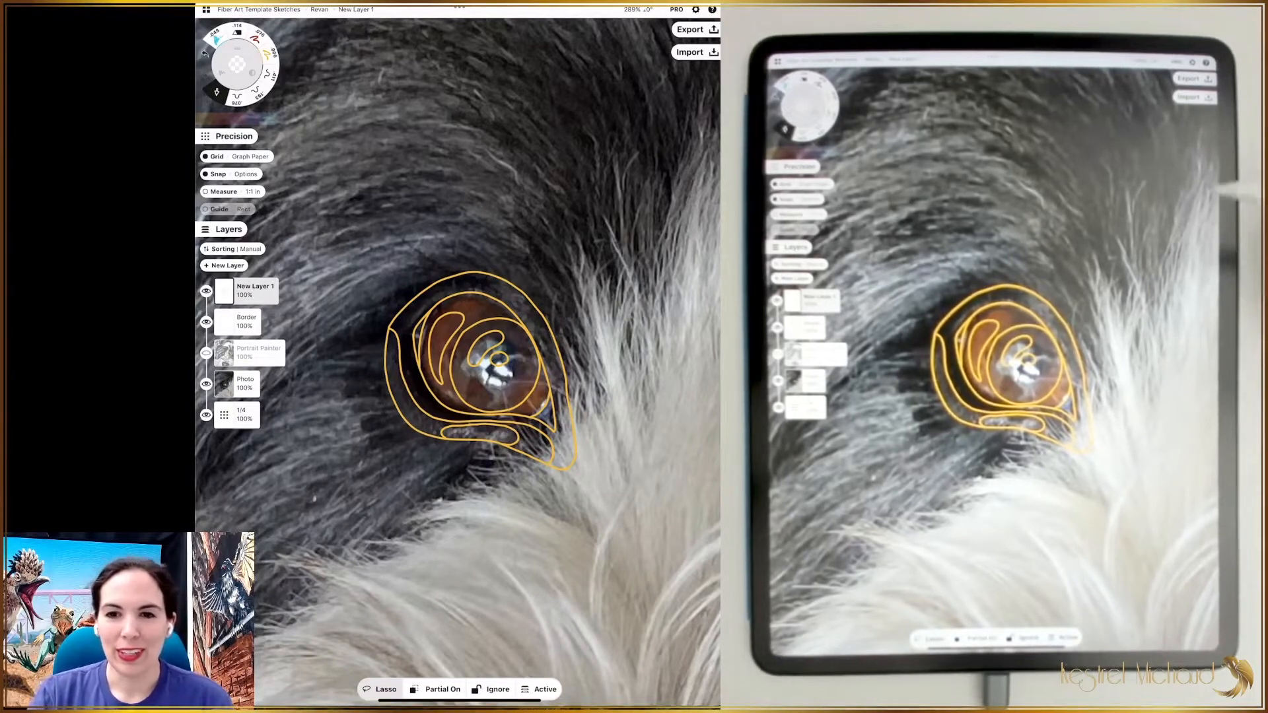
# Trace the pointed fur tufts beside the dog's nose in orange on New Layer 2 and clean up their lines.
pyautogui.scroll(-5, 457, 364)
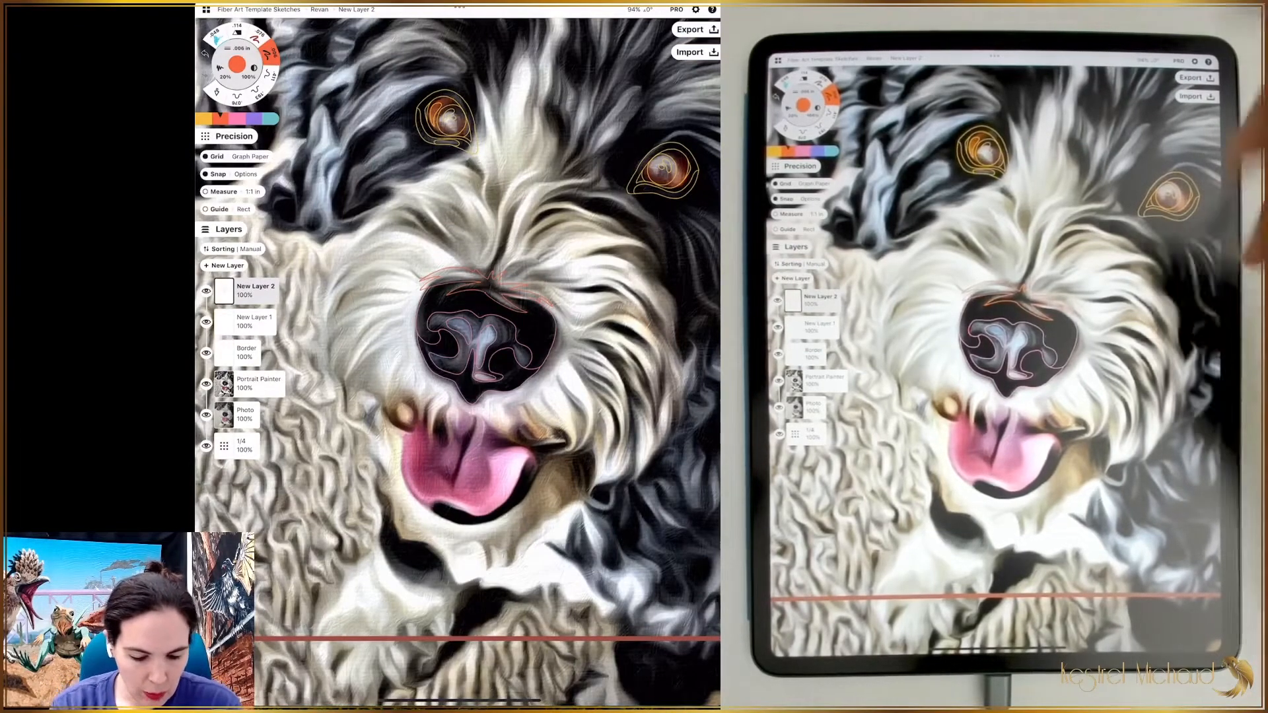
pyautogui.moveTo(486, 336); pyautogui.dragTo(439, 269)
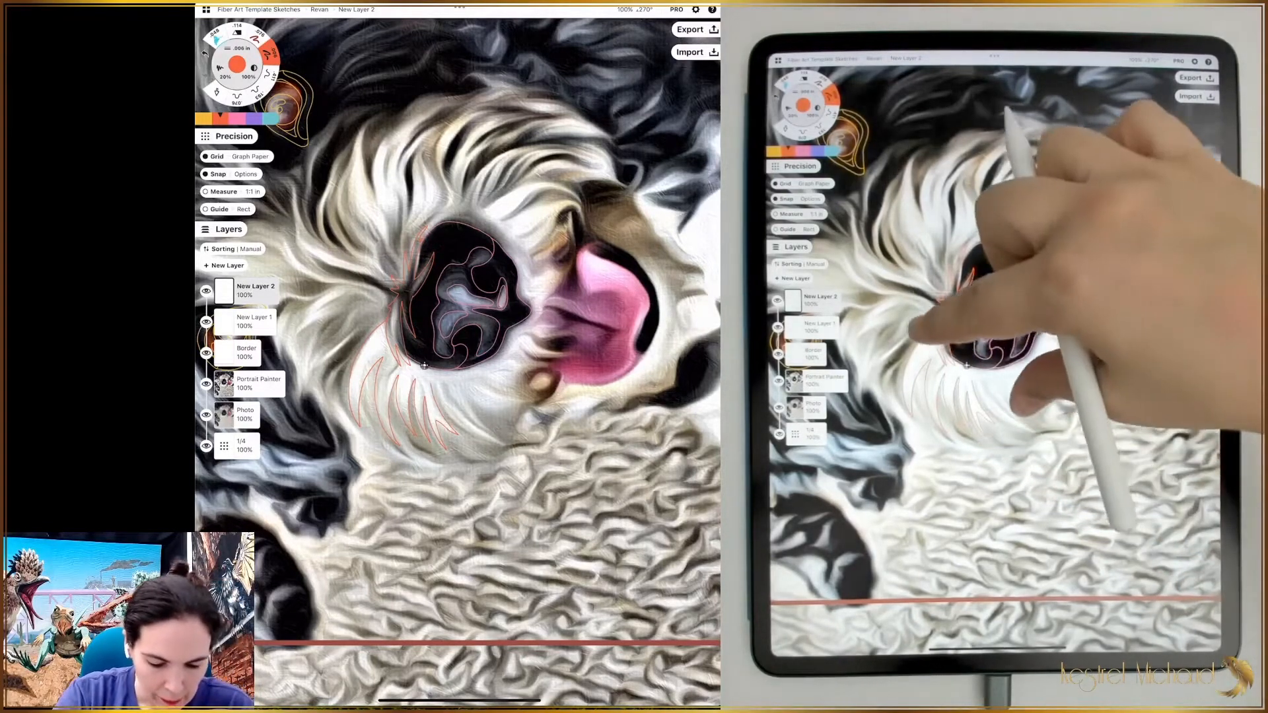
pyautogui.moveTo(502, 331); pyautogui.dragTo(449, 251)
pyautogui.click(235, 98)
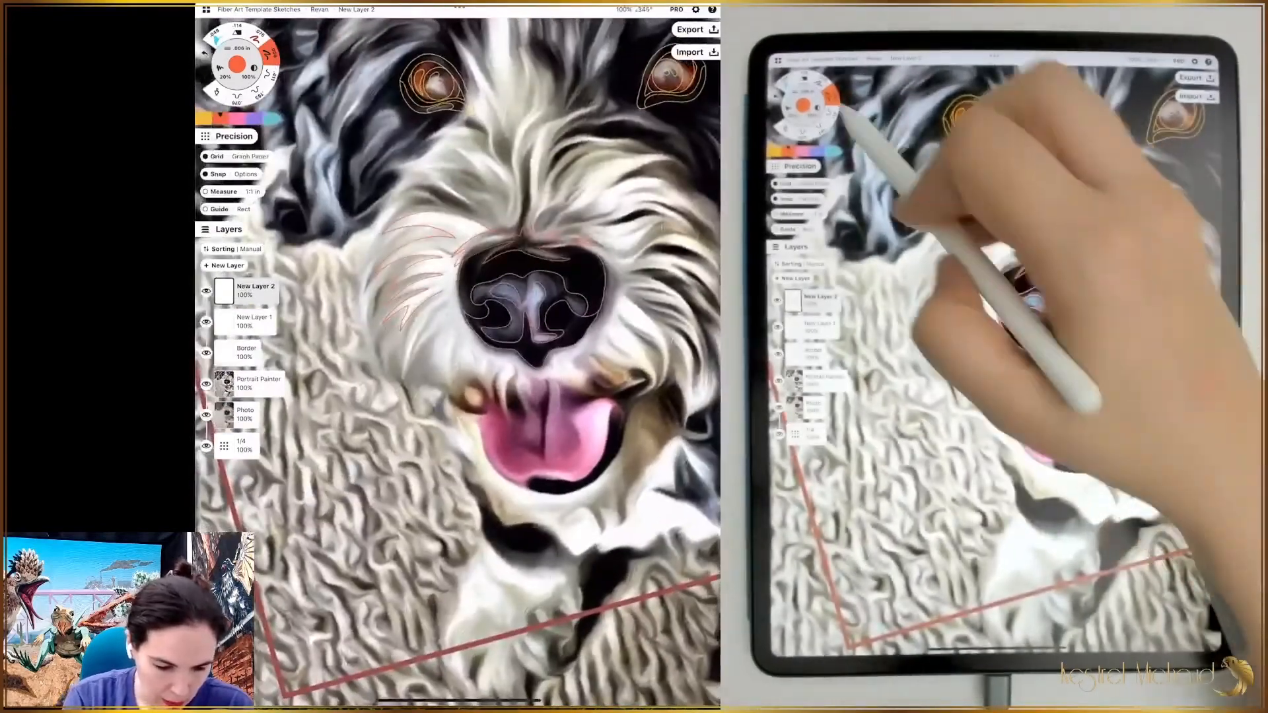
pyautogui.scroll(10, 462, 297)
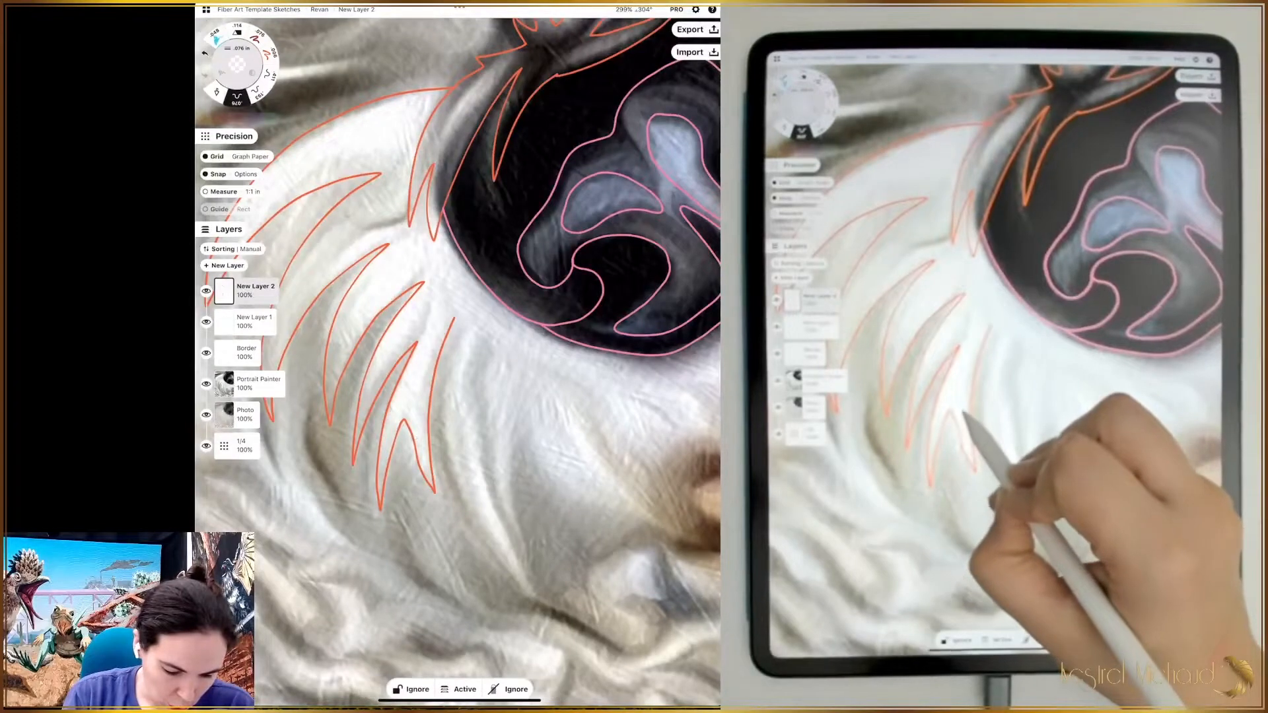
pyautogui.moveTo(417, 444); pyautogui.dragTo(405, 428)
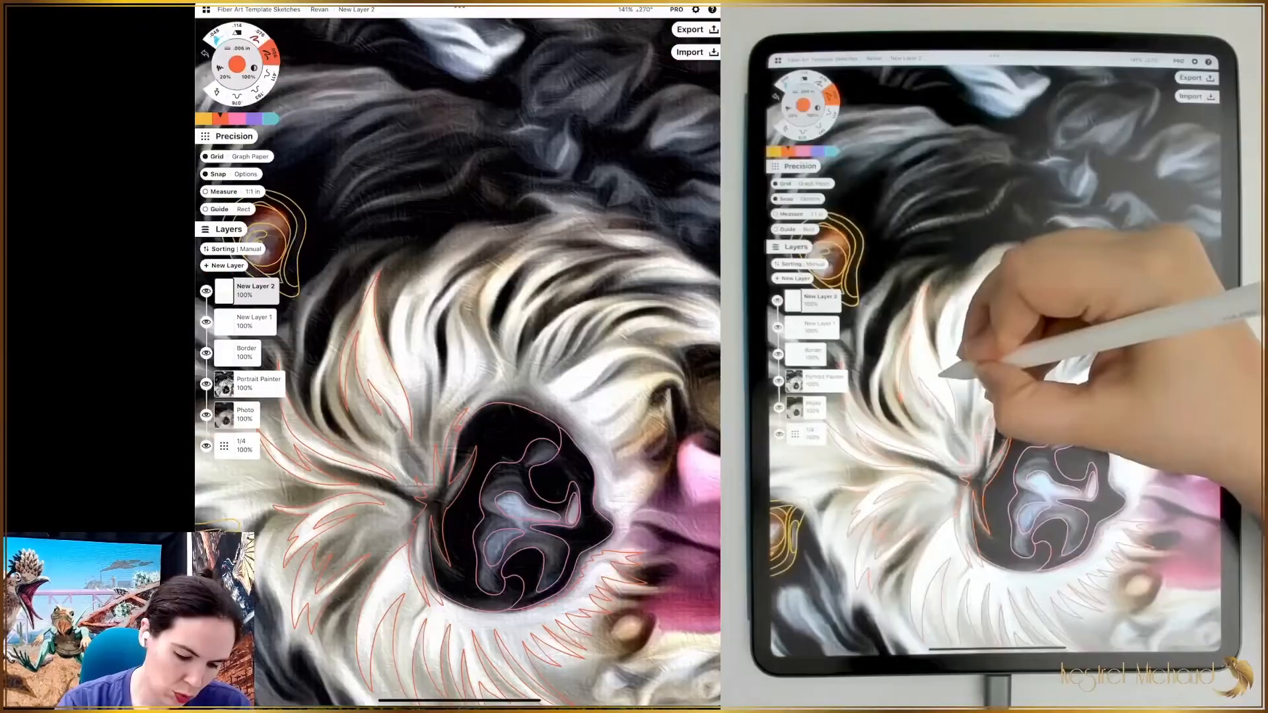
pyautogui.moveTo(391, 370); pyautogui.dragTo(397, 381)
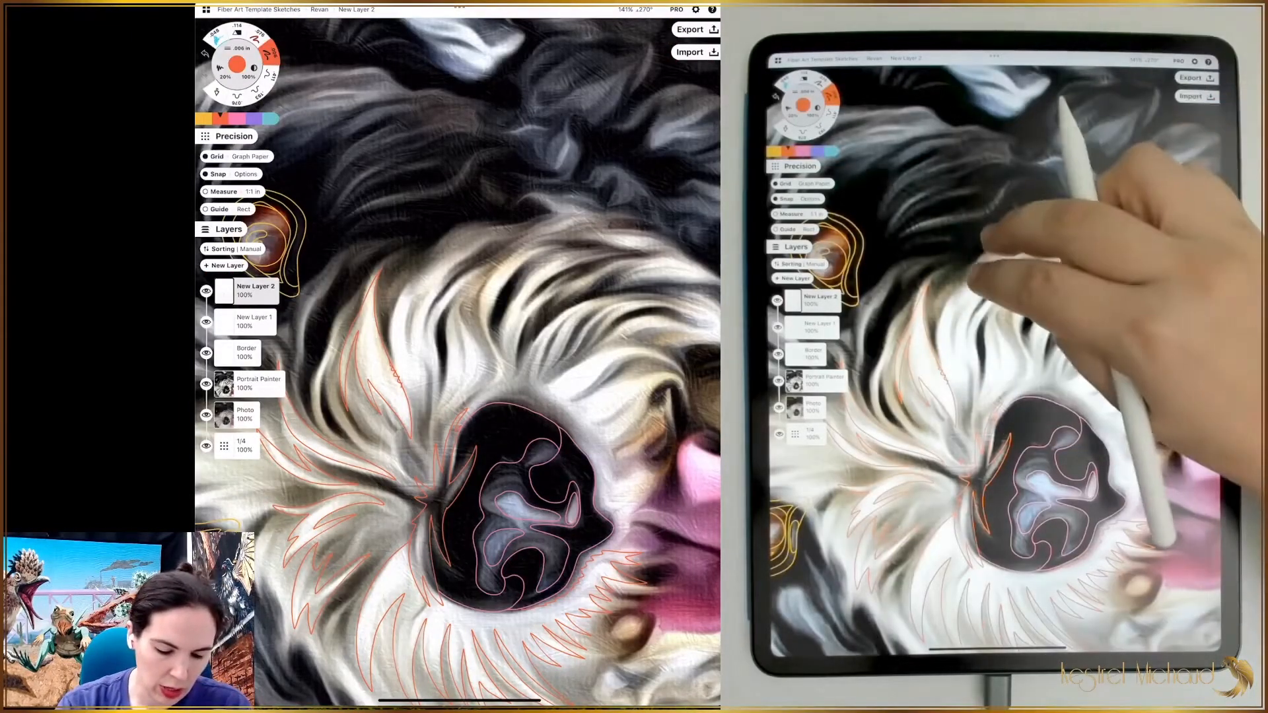
pyautogui.click(237, 64)
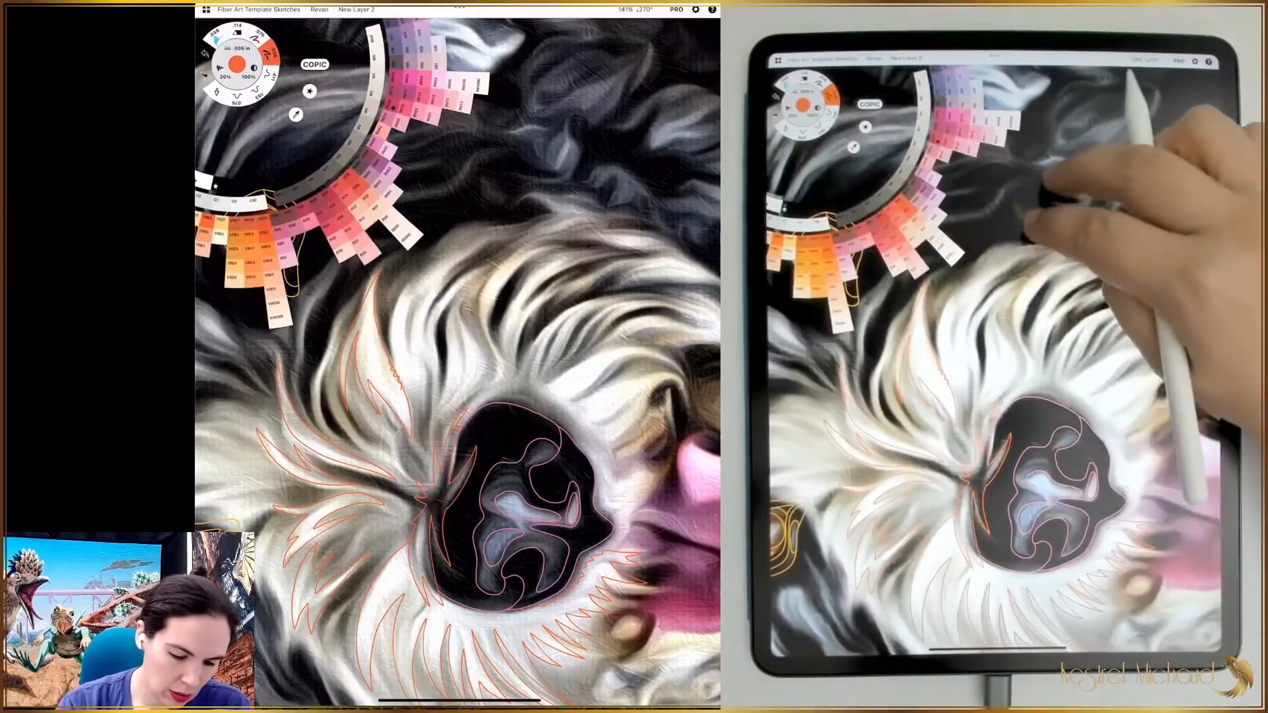
pyautogui.click(238, 64)
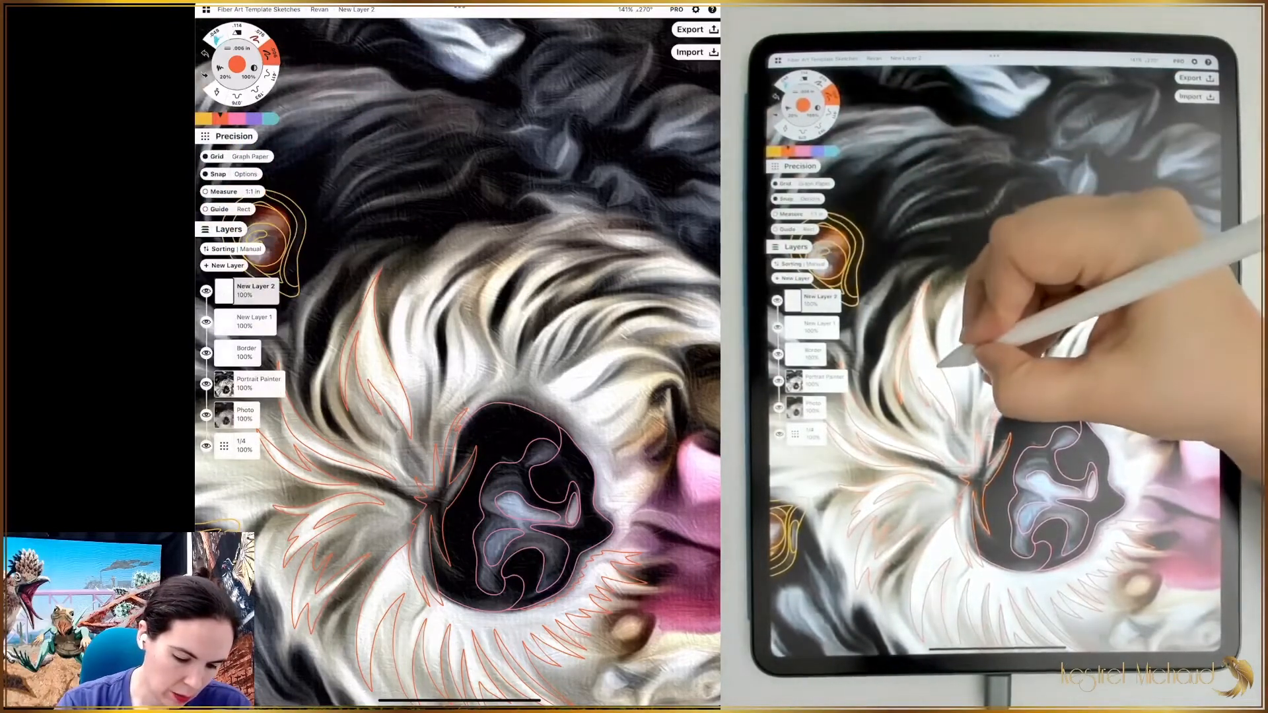
# Trace more orange fur tufts over the white muzzle fur and nudge their edges to match the dark gaps between strands.
pyautogui.moveTo(394, 317); pyautogui.dragTo(409, 286)
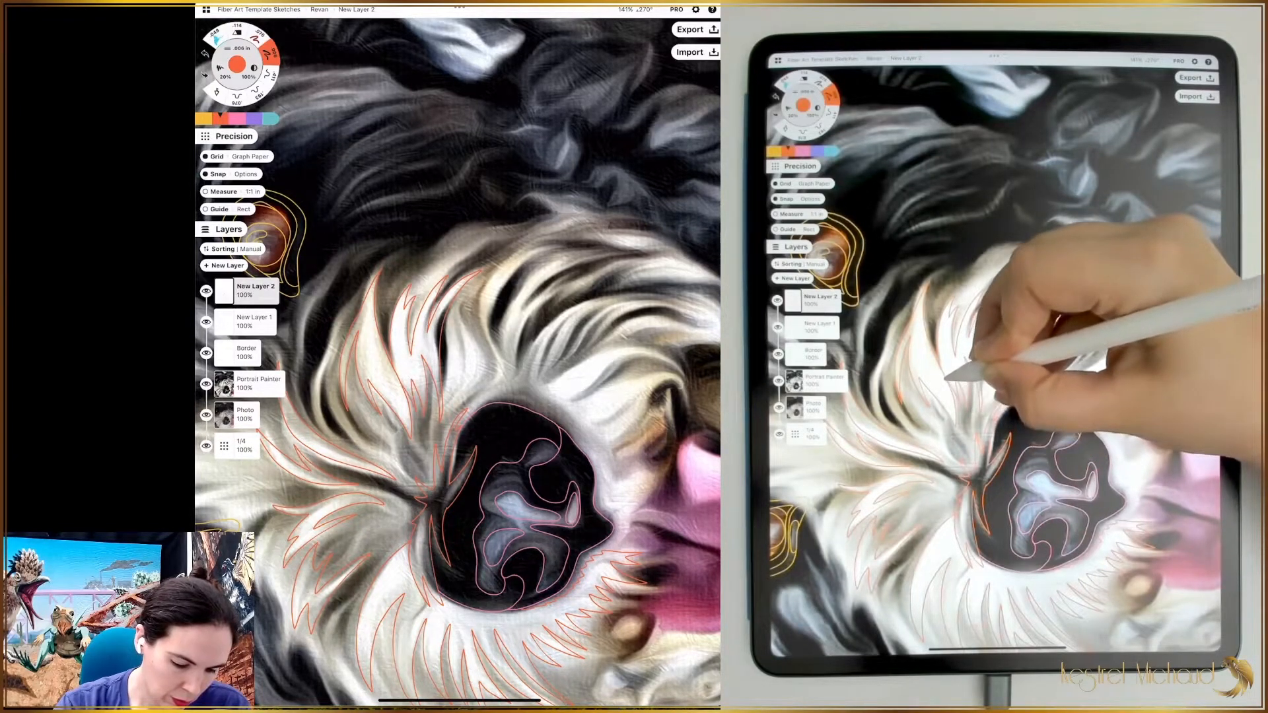
pyautogui.click(216, 91)
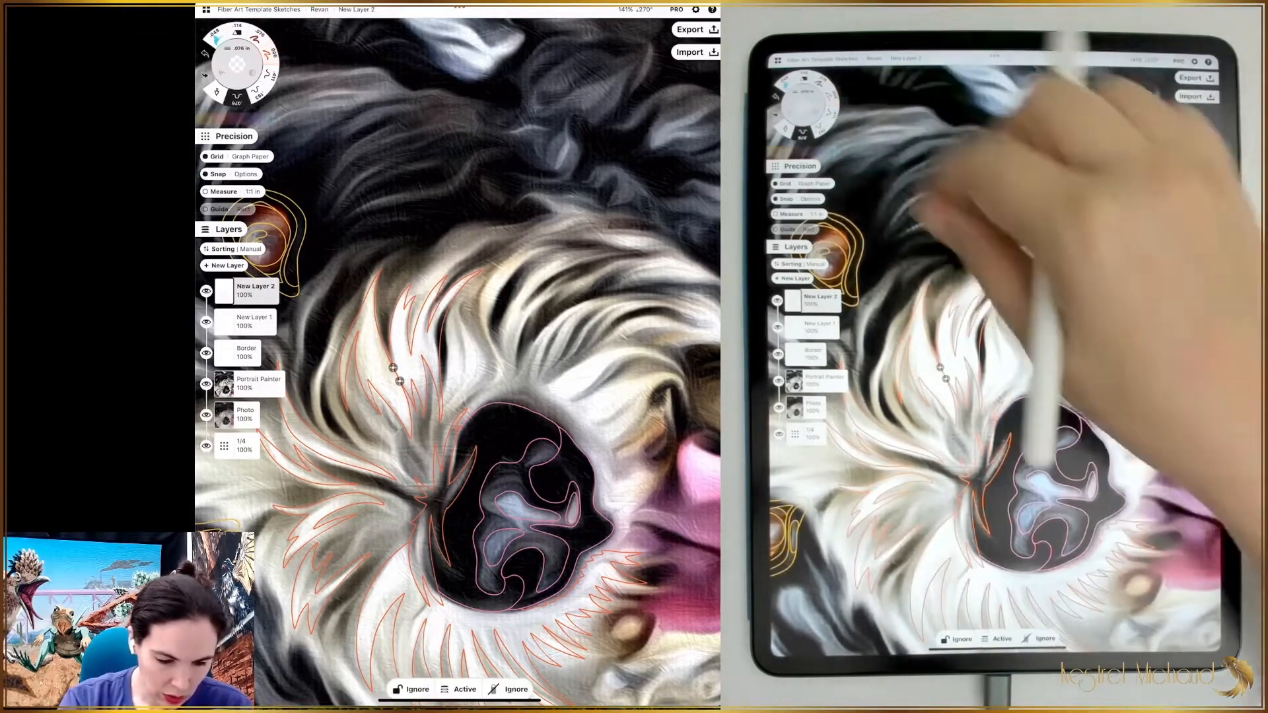
pyautogui.scroll(5, 436, 317)
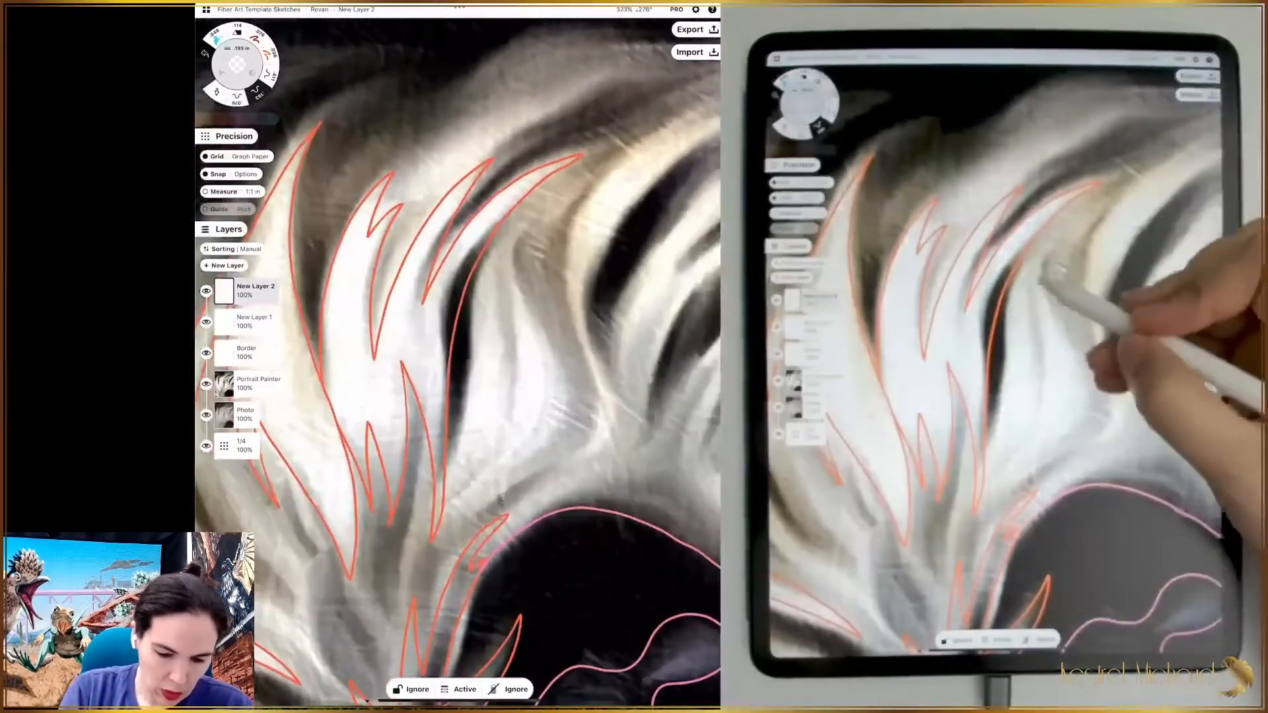
pyautogui.click(467, 289)
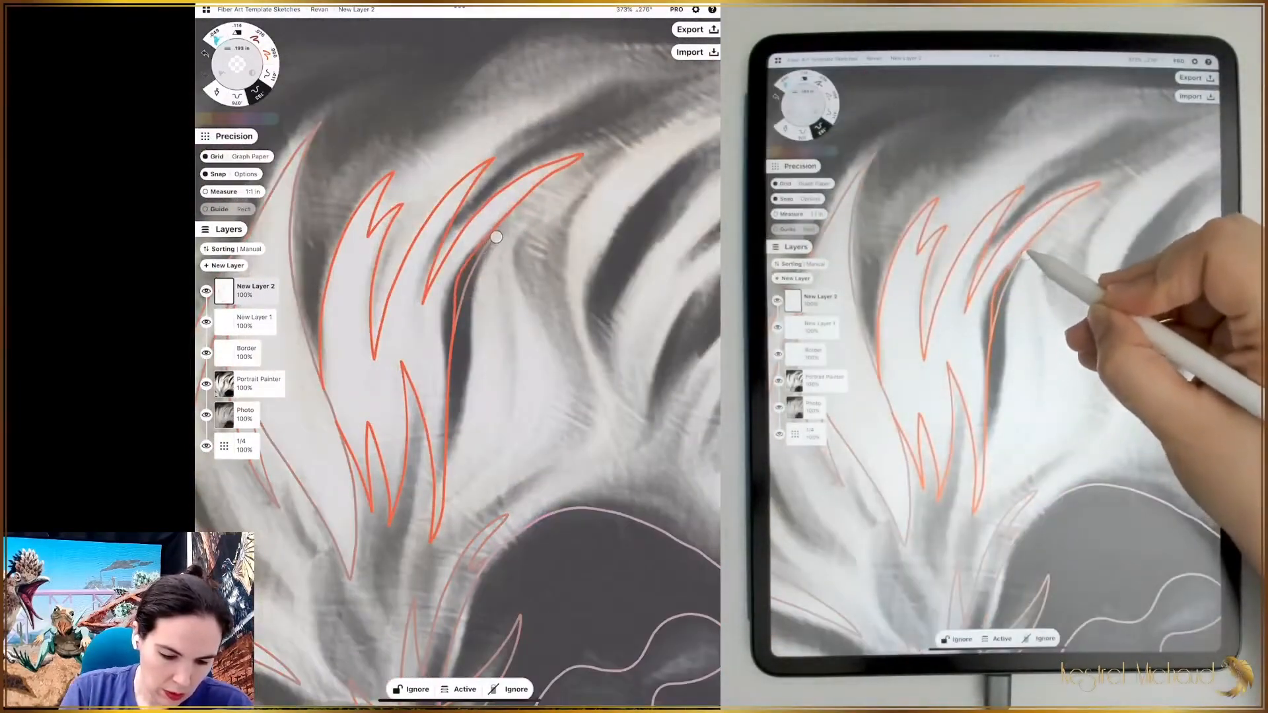
pyautogui.moveTo(452, 328); pyautogui.dragTo(447, 367)
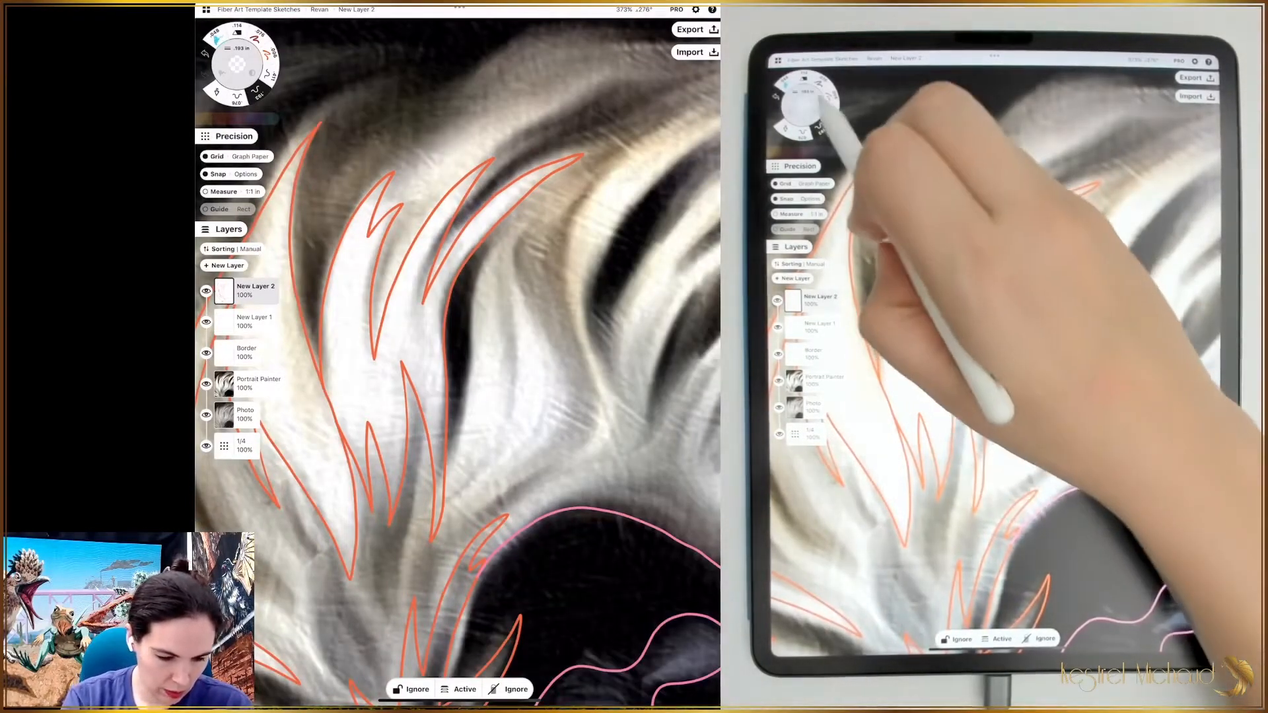
pyautogui.moveTo(266, 56); pyautogui.dragTo(271, 69)
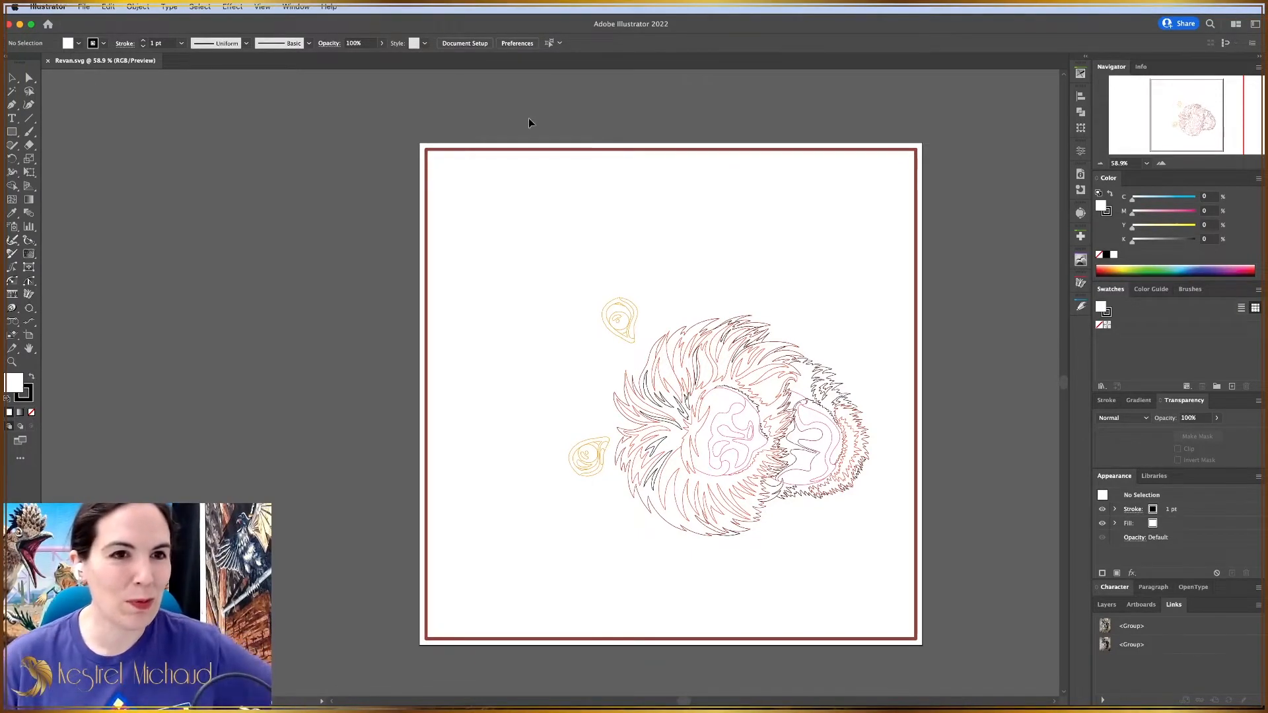
# Switch to Adobe Illustrator, select all artwork in Revan.svg and run Simplify on its paths.
pyautogui.press('super+a')
pyautogui.click(138, 6)
pyautogui.moveTo(133, 321)
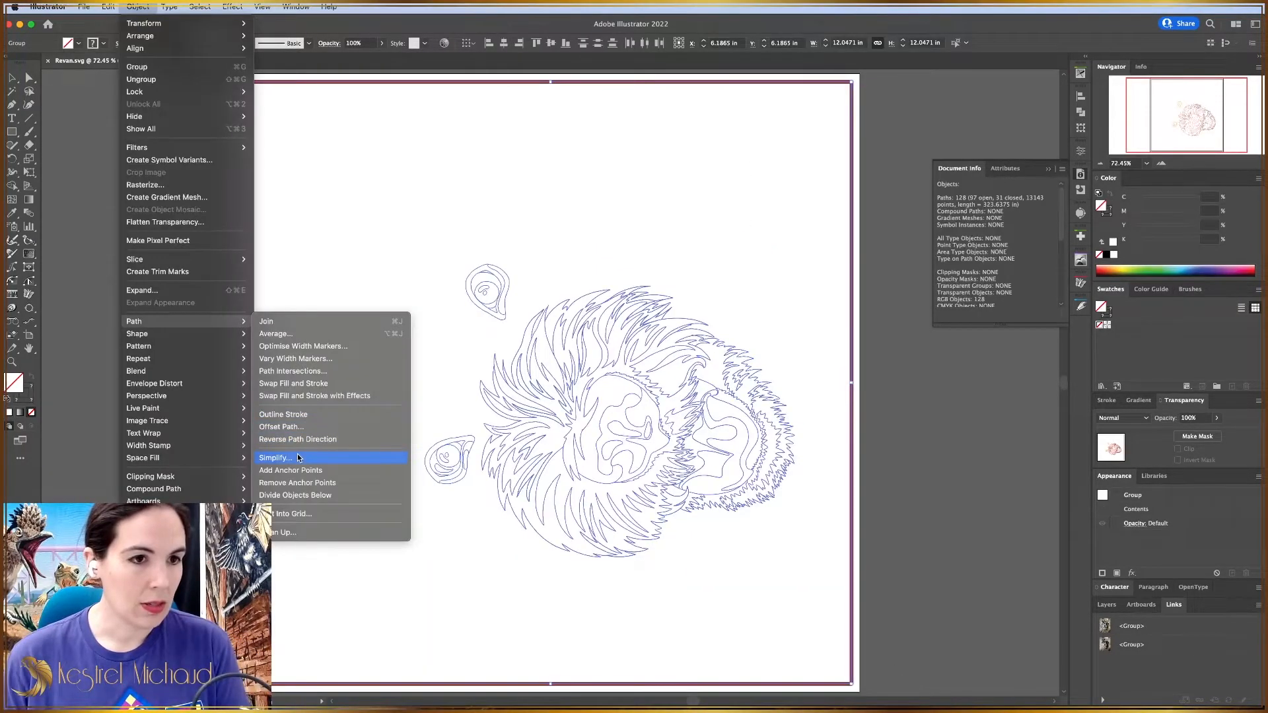
pyautogui.click(298, 457)
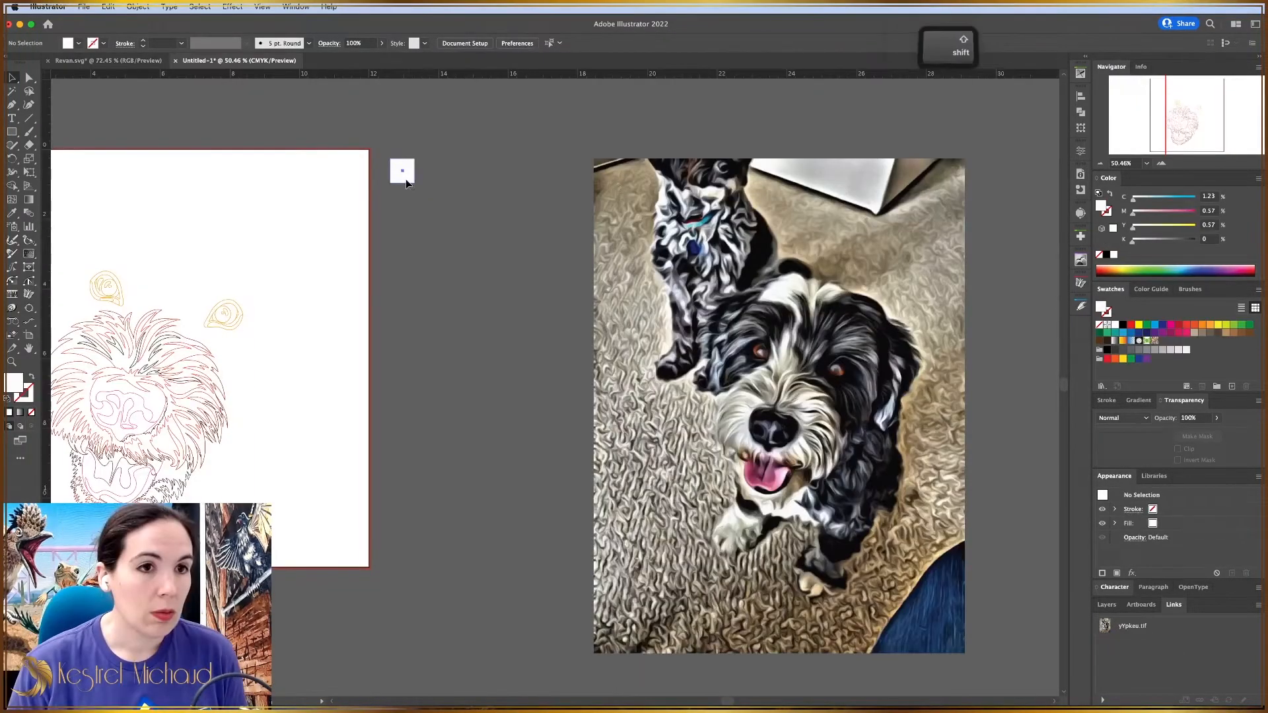
# Duplicate the white colour square below the original, fill the copy with blue (C 85, M 50, Y 0, K 0) and open that fill for editing.
pyautogui.moveTo(407, 184); pyautogui.dragTo(417, 274)
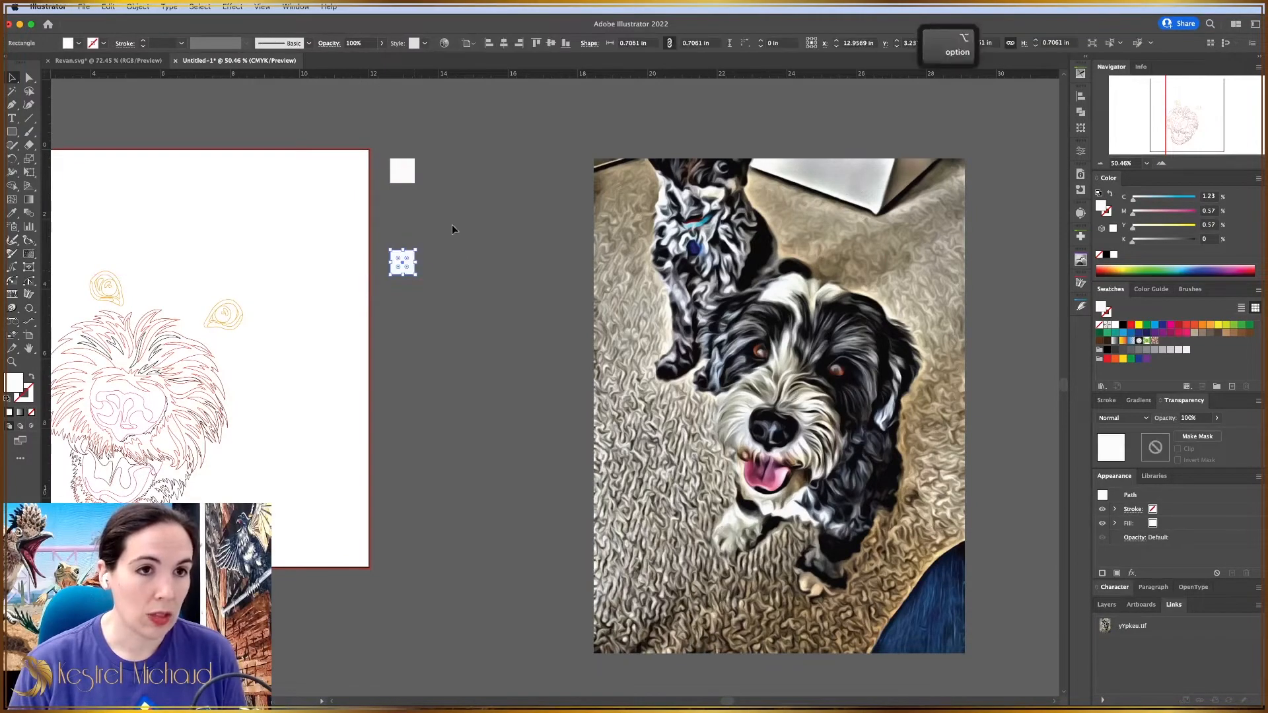
pyautogui.click(1131, 334)
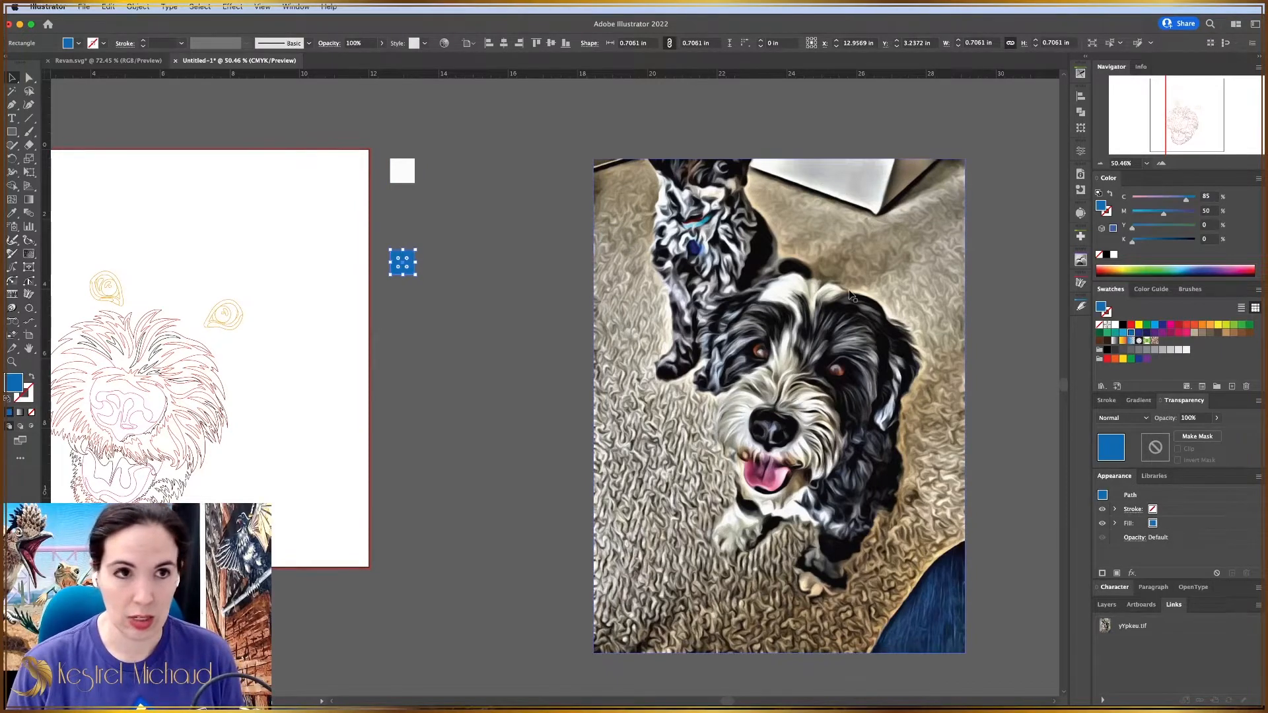
pyautogui.doubleClick(1103, 207)
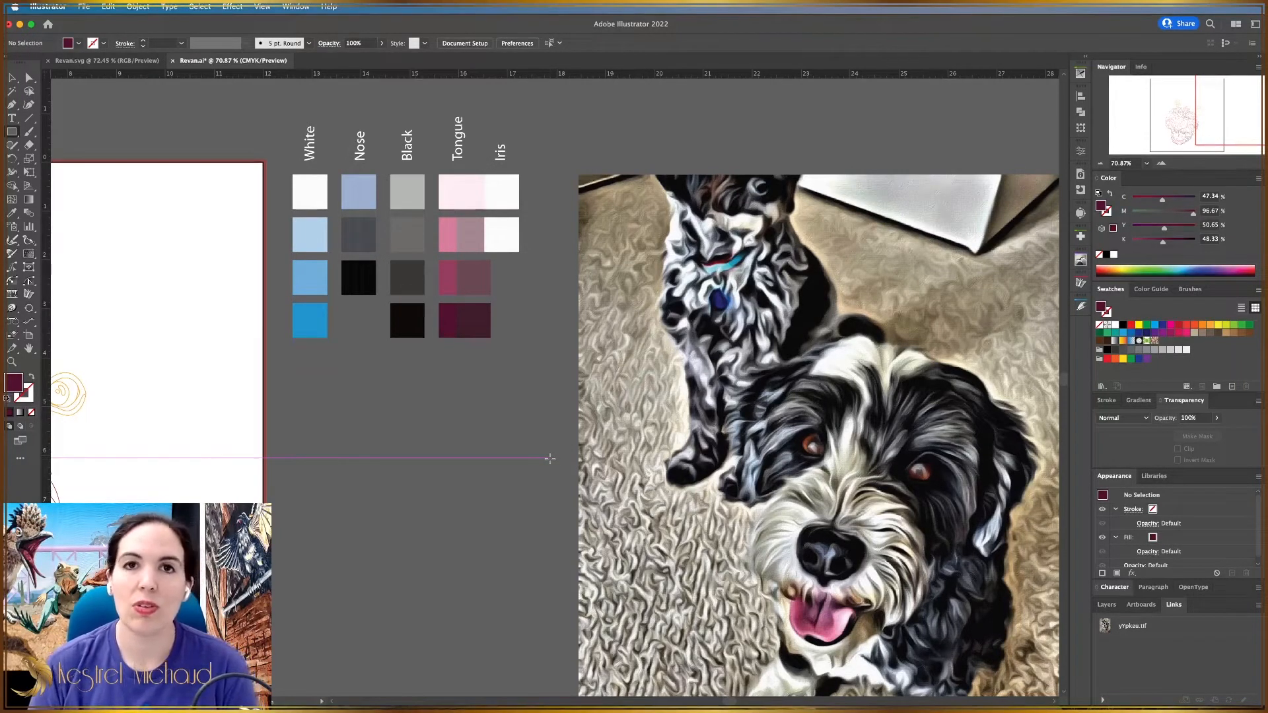
# Draw a black rectangle about 5.47 × 4.02 in with Hue blending over the colour squares and move it below them.
pyautogui.moveTo(550, 457); pyautogui.dragTo(409, 298)
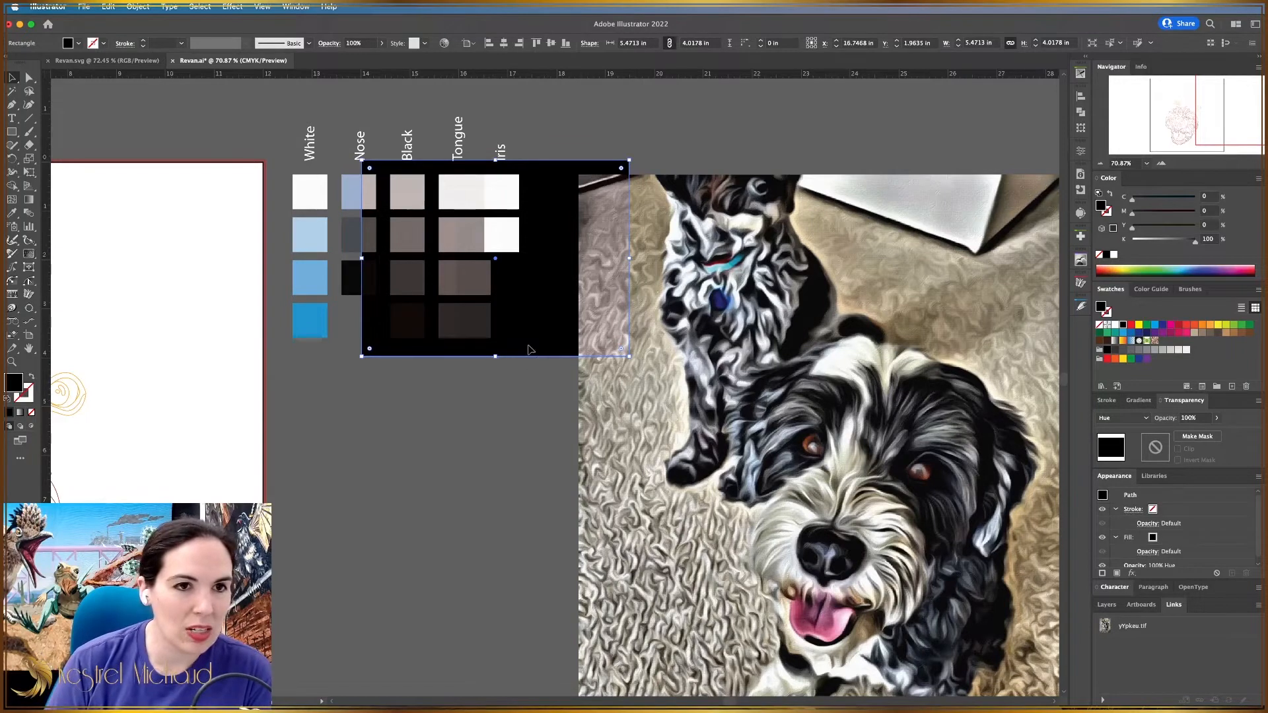
pyautogui.moveTo(578, 227); pyautogui.dragTo(484, 476)
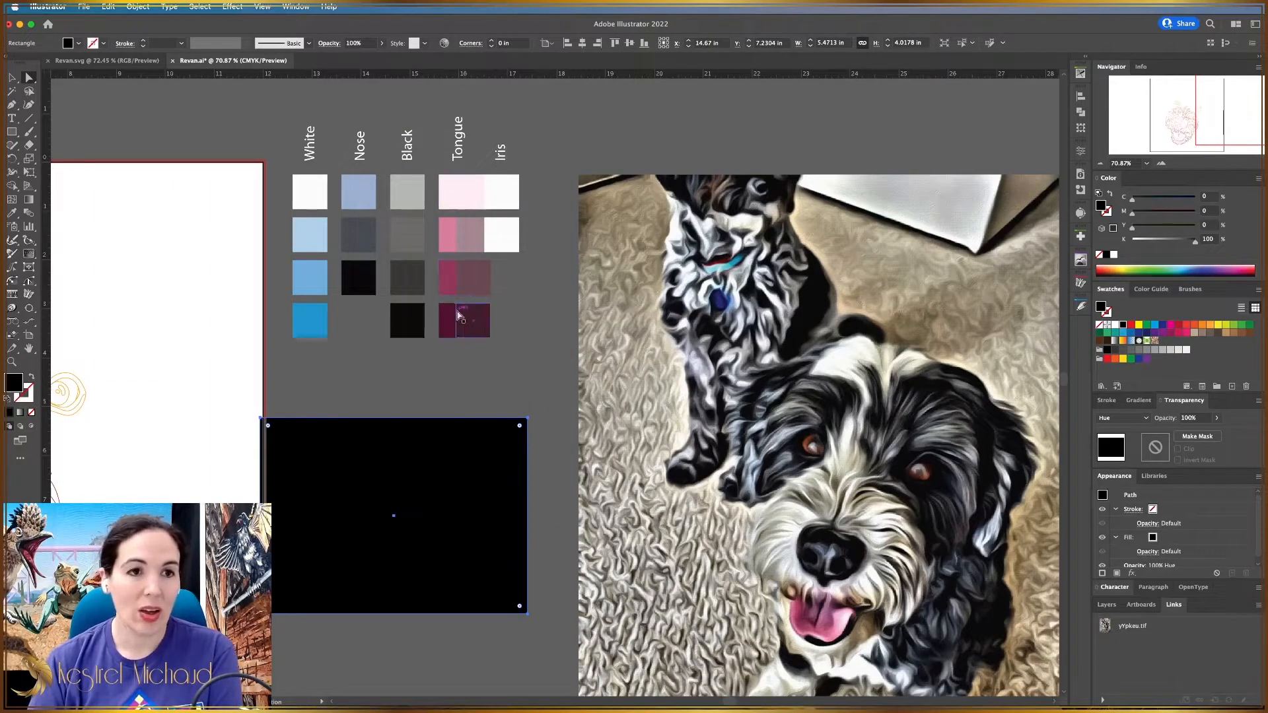
pyautogui.click(460, 315)
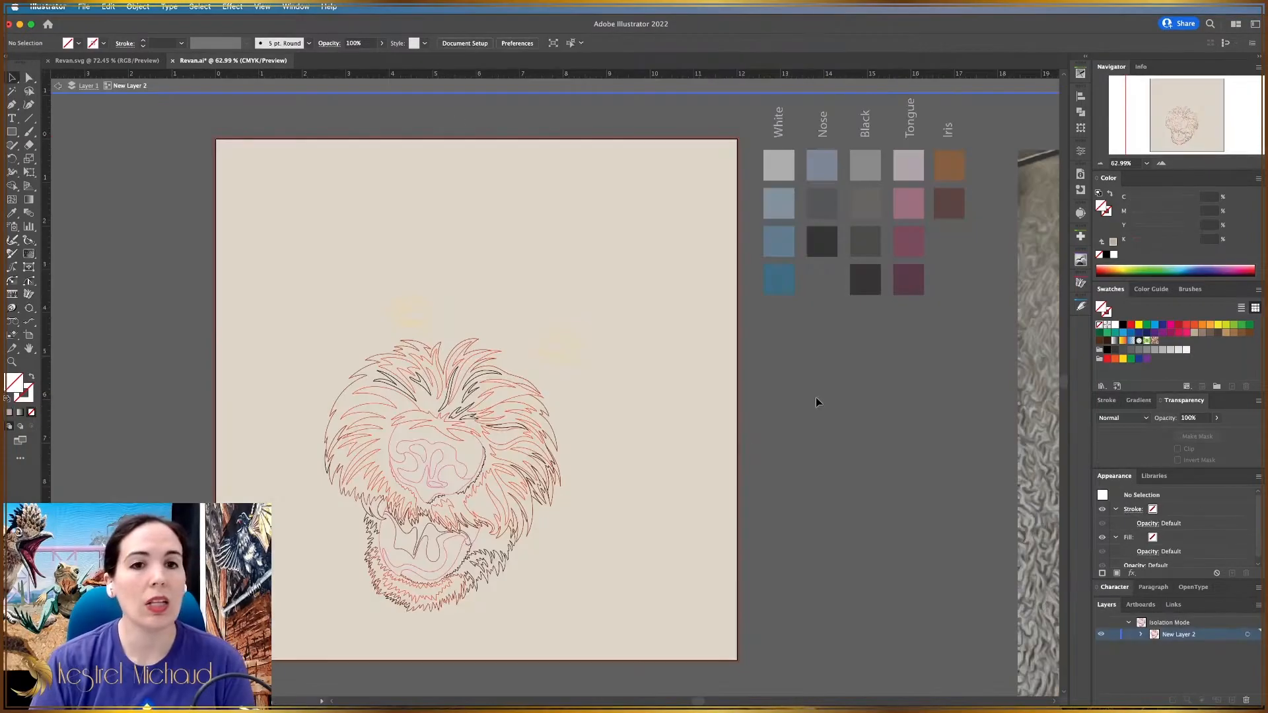
# Fill the nose highlights with the light blue Nose swatch and the shapes around them with the dark grey Nose swatch using Live Paint.
pyautogui.press('i')
pyautogui.click(838, 161)
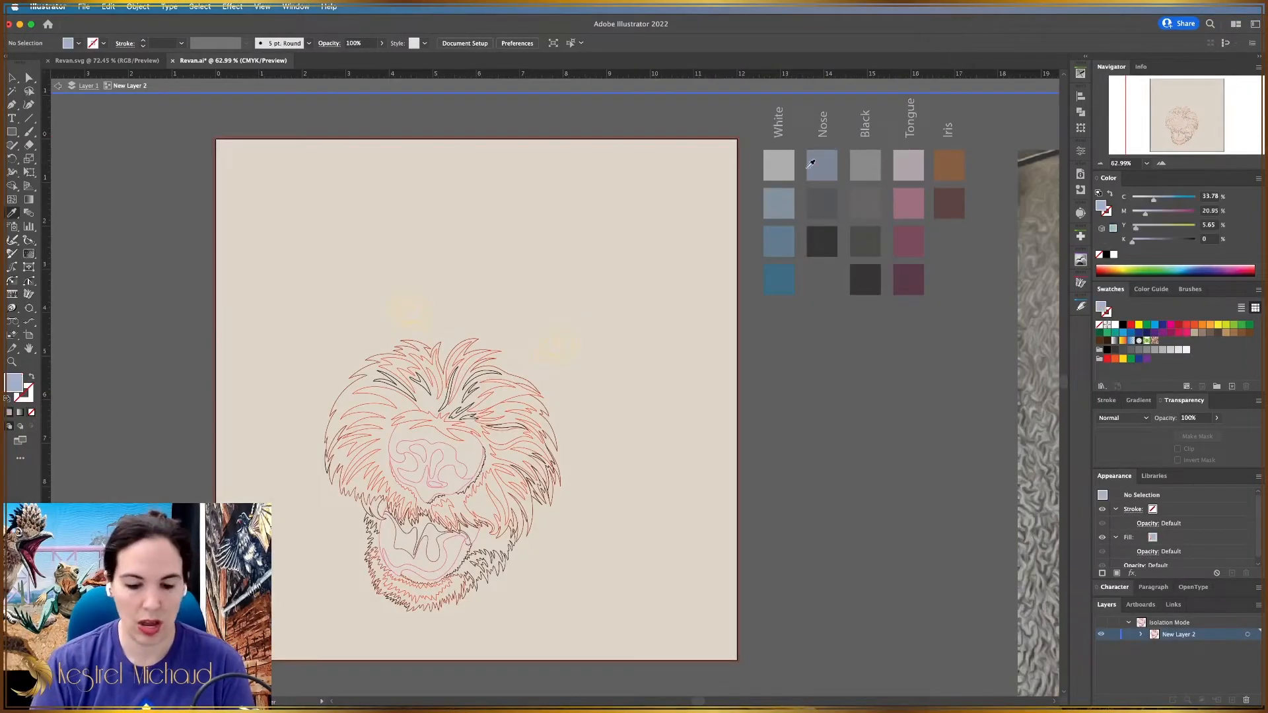
pyautogui.press('k')
pyautogui.click(426, 457)
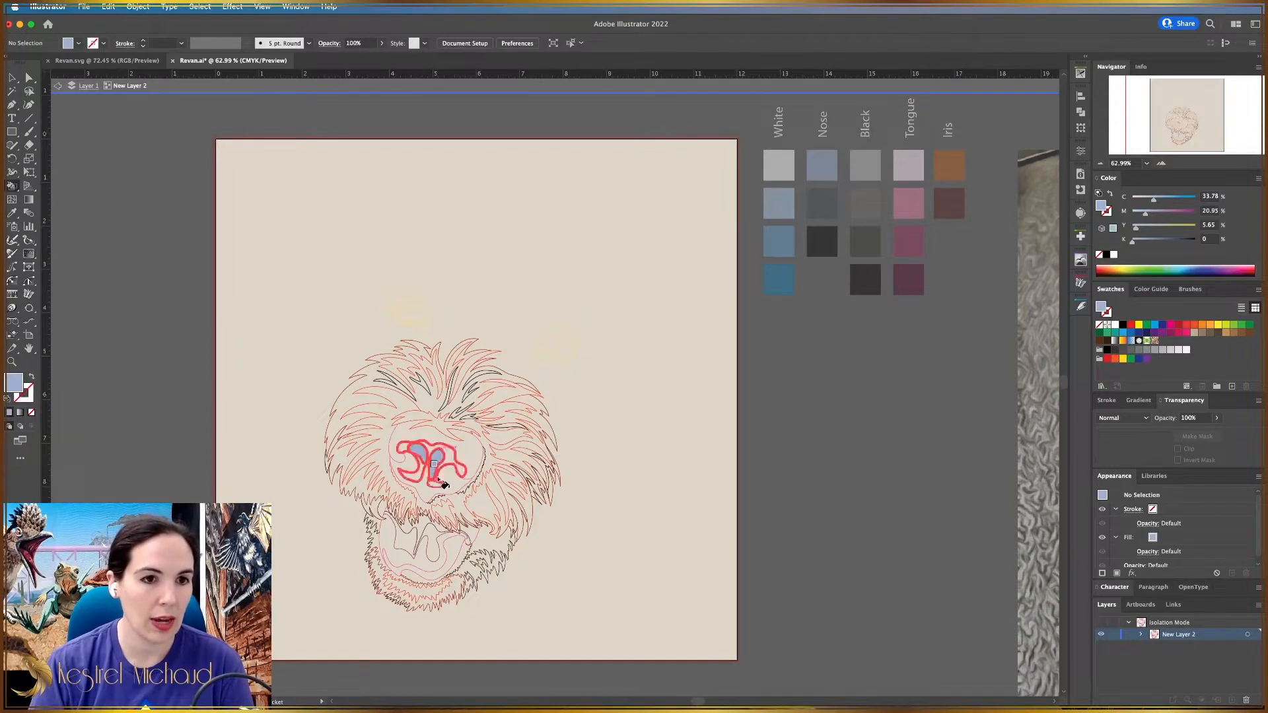
pyautogui.press('i')
pyautogui.click(835, 200)
pyautogui.press('k')
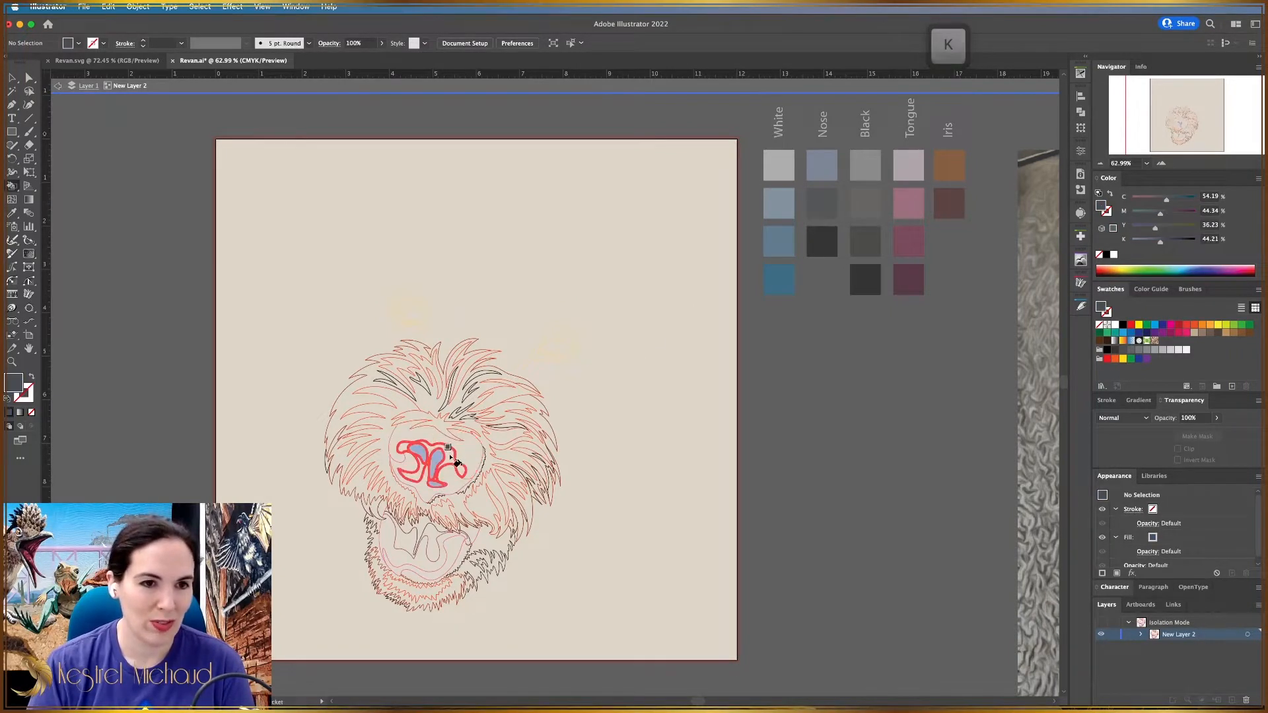
pyautogui.click(451, 457)
# Fill the outer nose areas and nostrils with the black Nose swatch.
pyautogui.press('i')
pyautogui.click(821, 241)
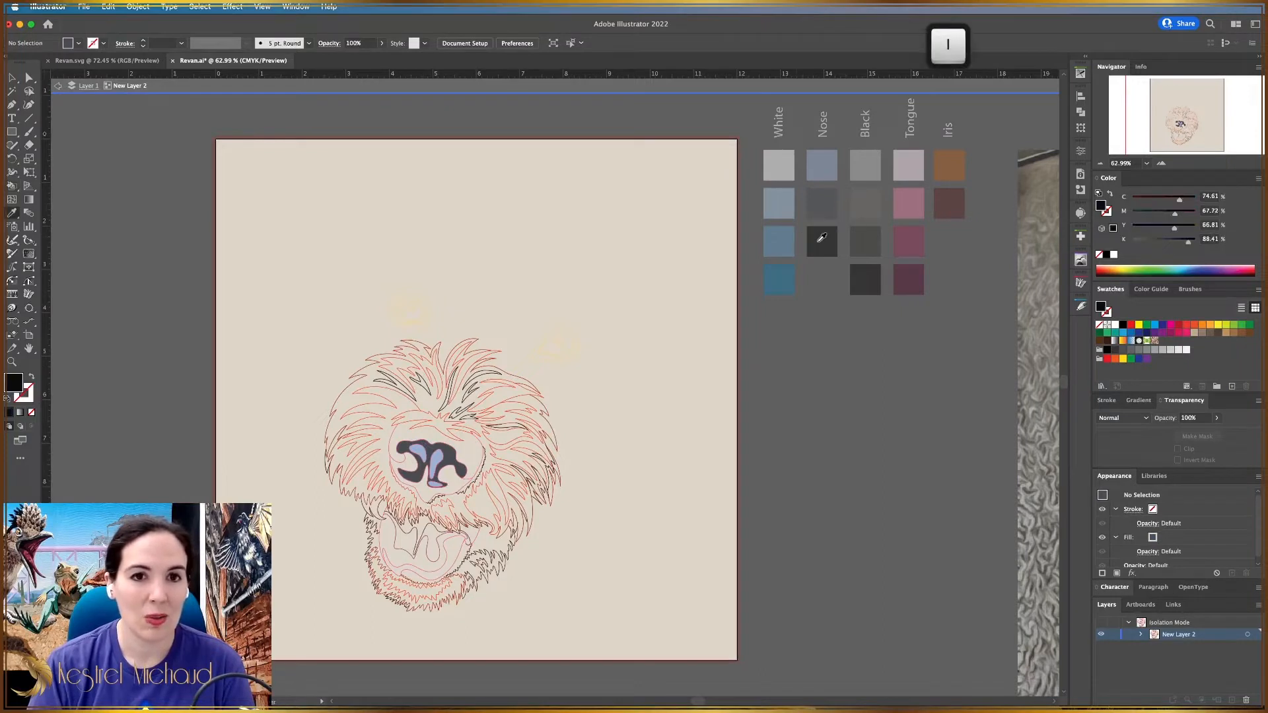
pyautogui.press('k')
pyautogui.click(484, 456)
pyautogui.click(464, 474)
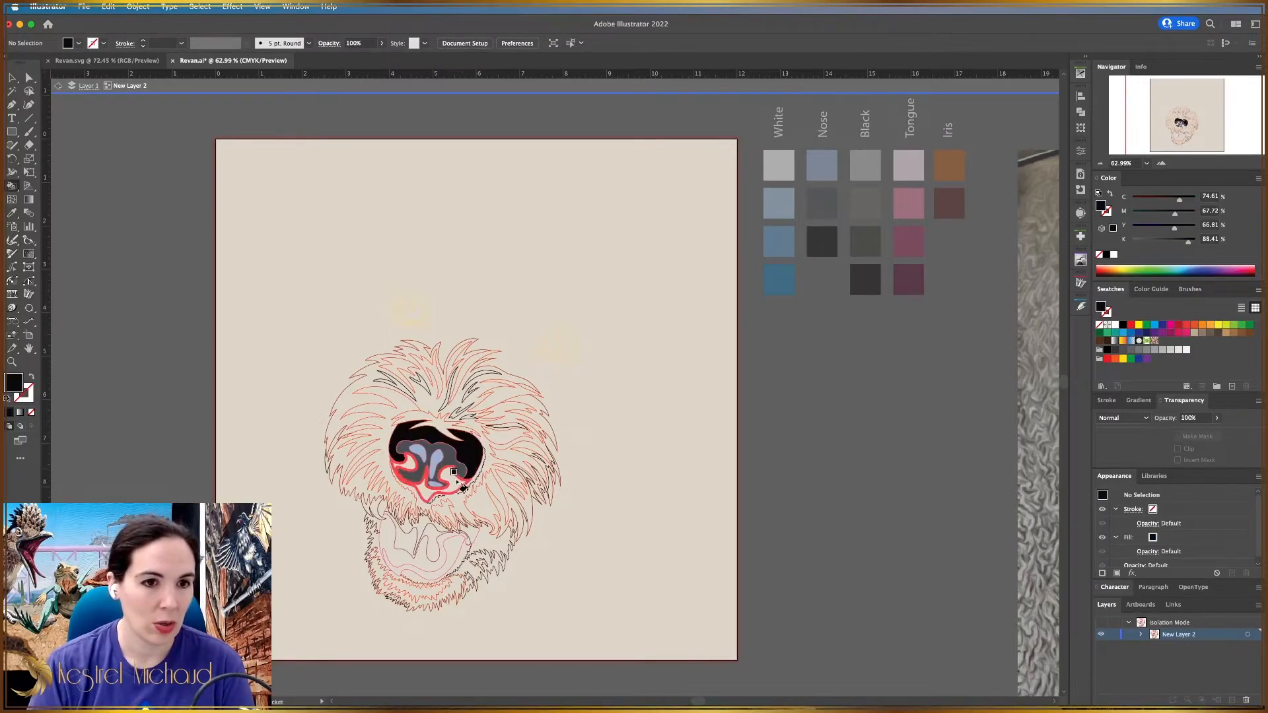
pyautogui.click(462, 487)
pyautogui.click(444, 467)
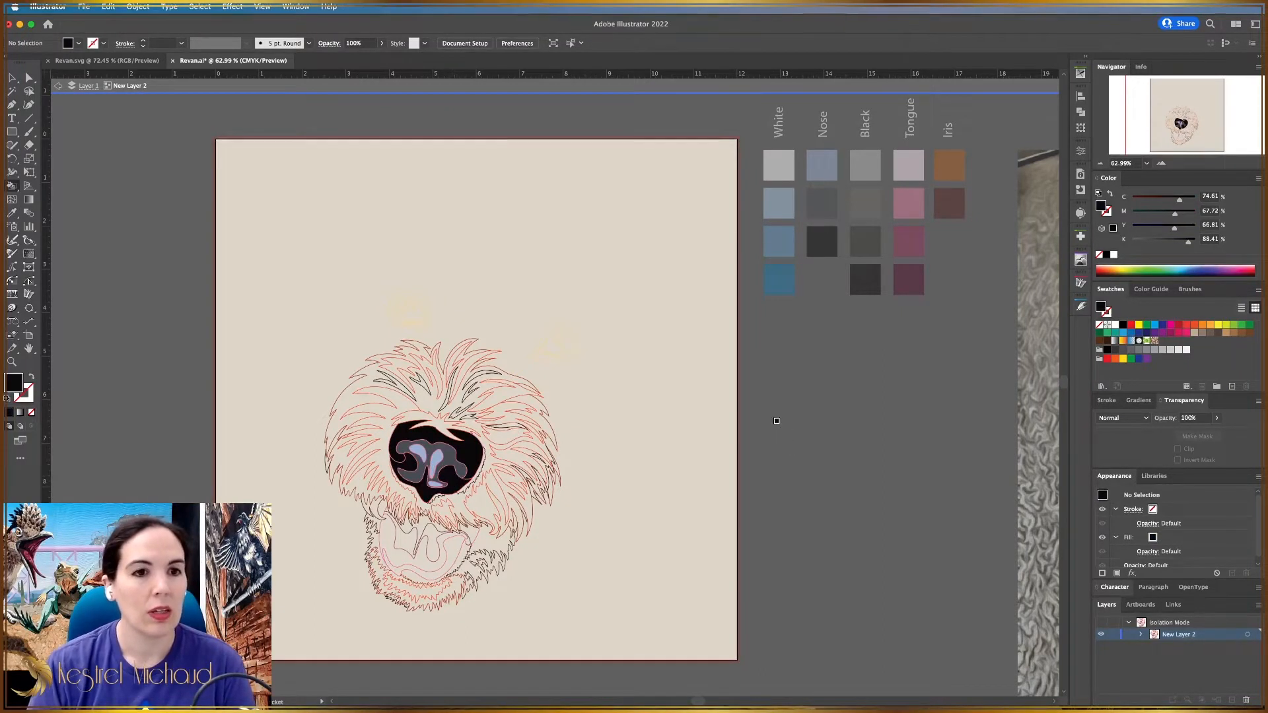
# Fill the fur above the nose and the brightest muzzle tufts with the white swatch.
pyautogui.press('i')
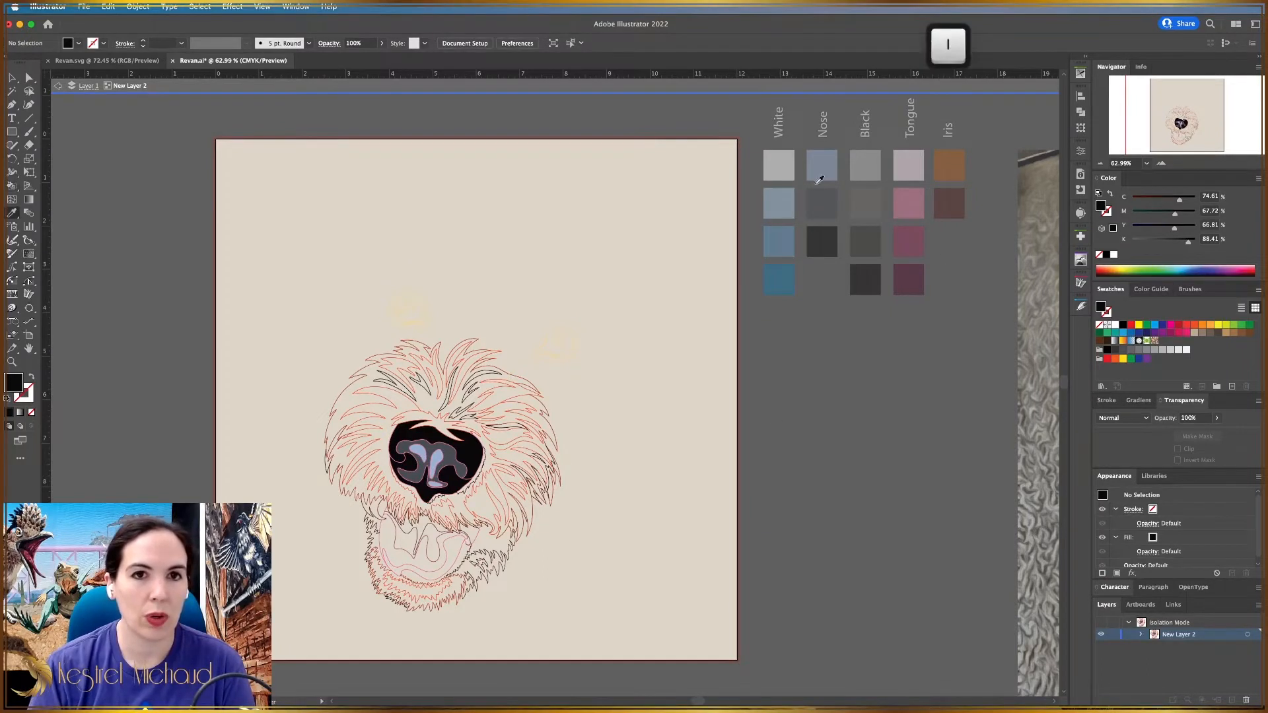
pyautogui.click(826, 186)
pyautogui.press('k')
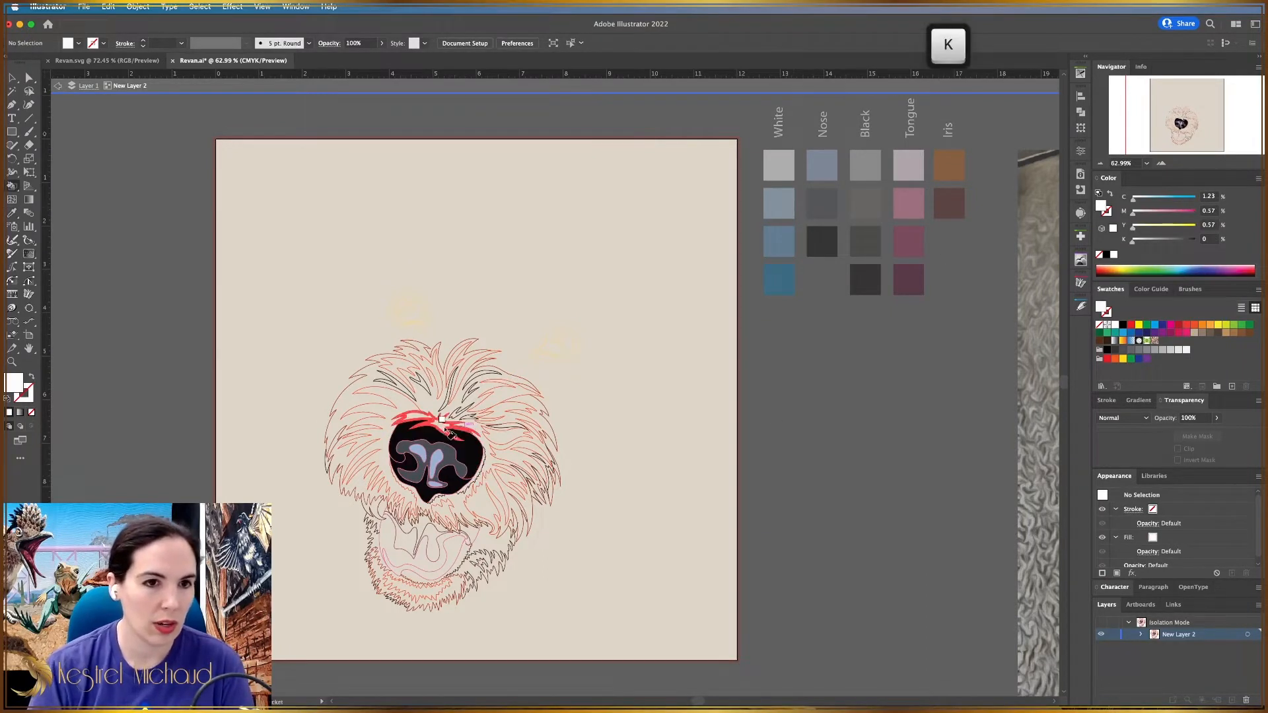
pyautogui.click(406, 410)
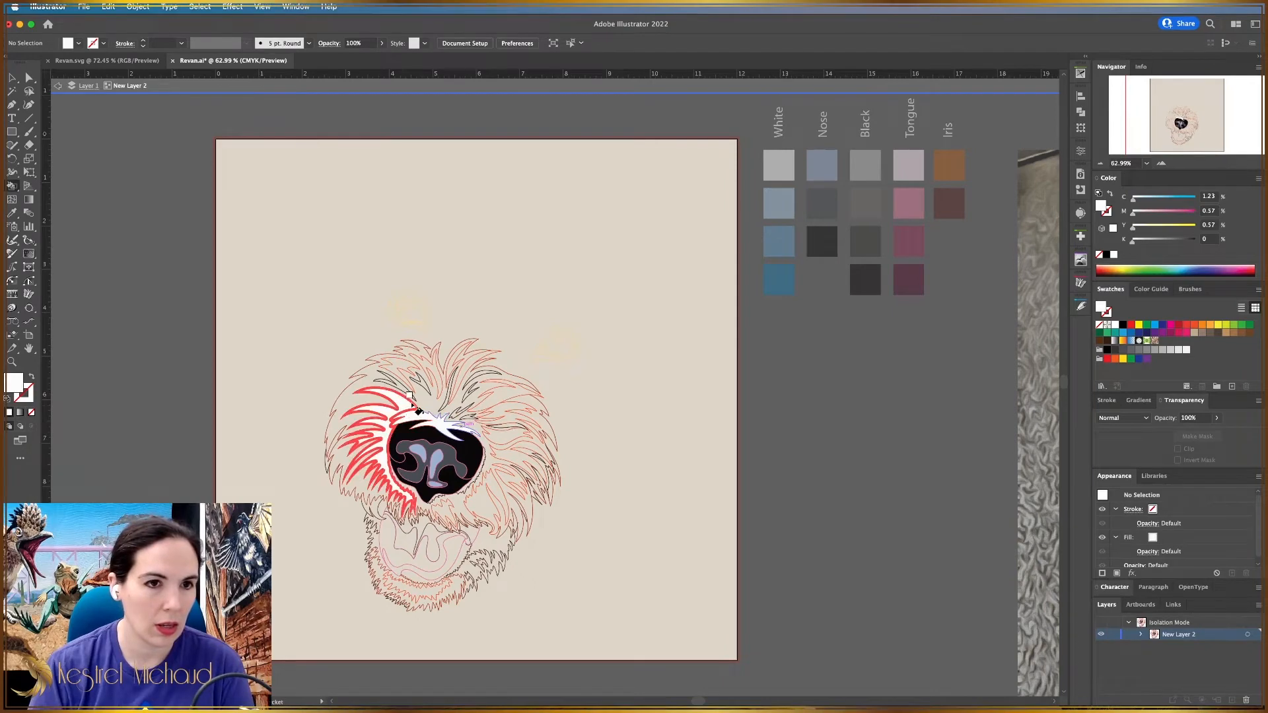
pyautogui.click(411, 373)
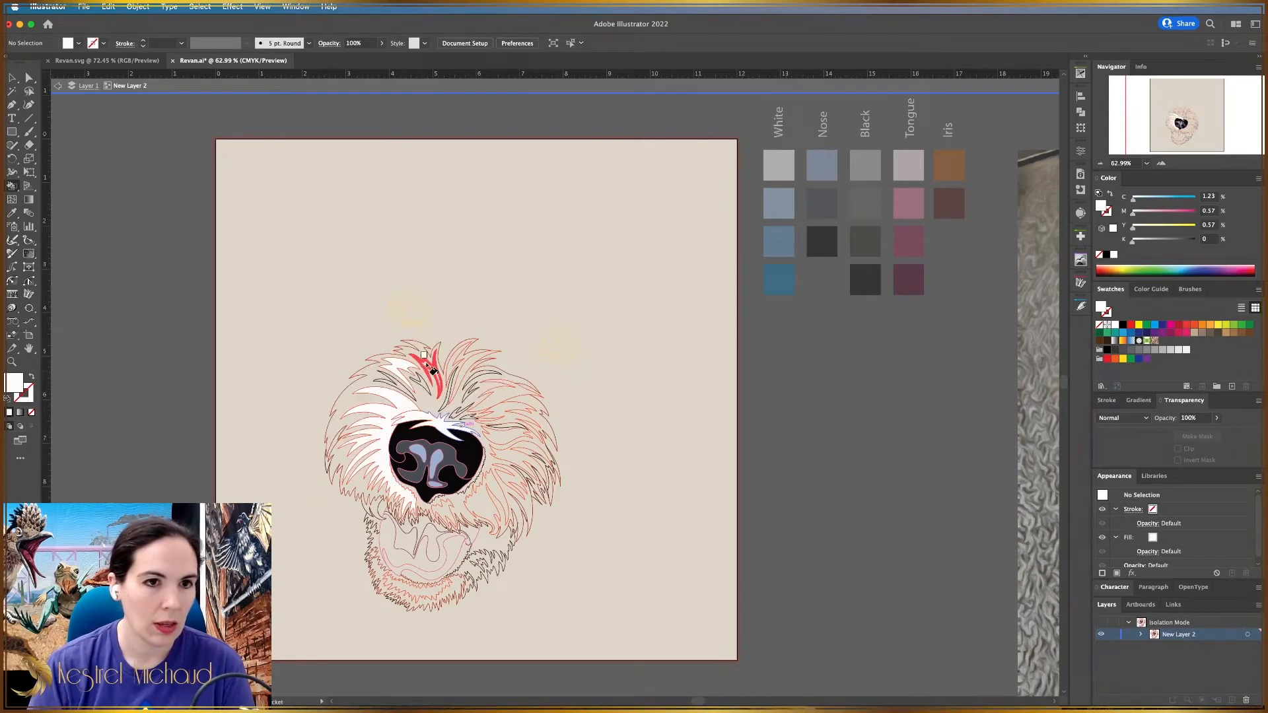
pyautogui.click(463, 362)
# Fill the fur between the white muzzle tufts with the light blue White-group swatch (C 25.17, M 7.85, Y 1.71, K 6.67).
pyautogui.press('Left')
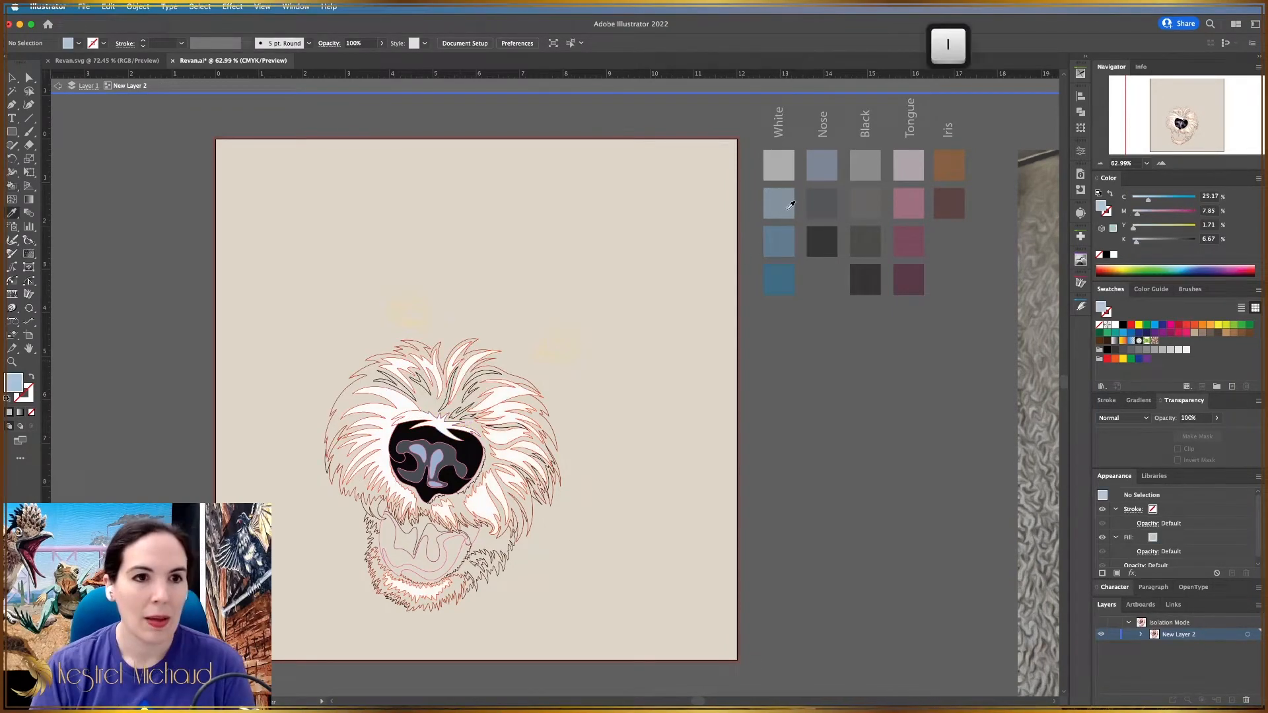
pyautogui.click(345, 393)
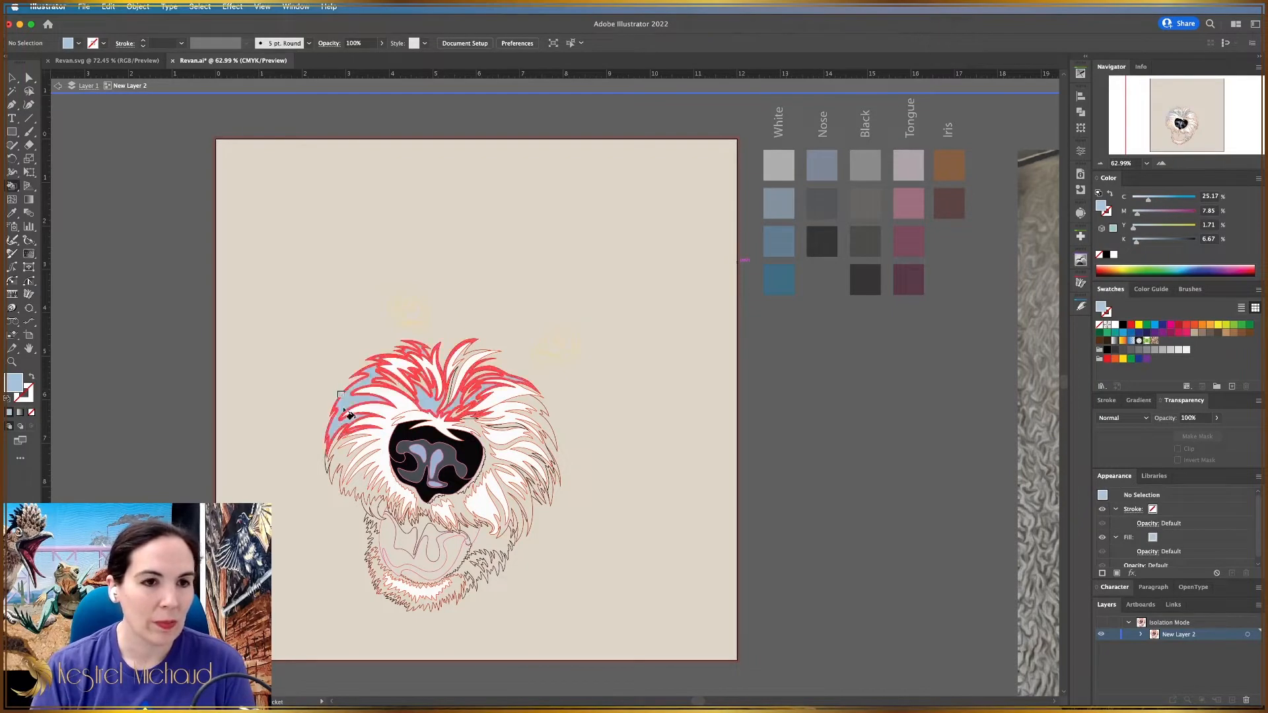
pyautogui.click(354, 466)
pyautogui.click(359, 474)
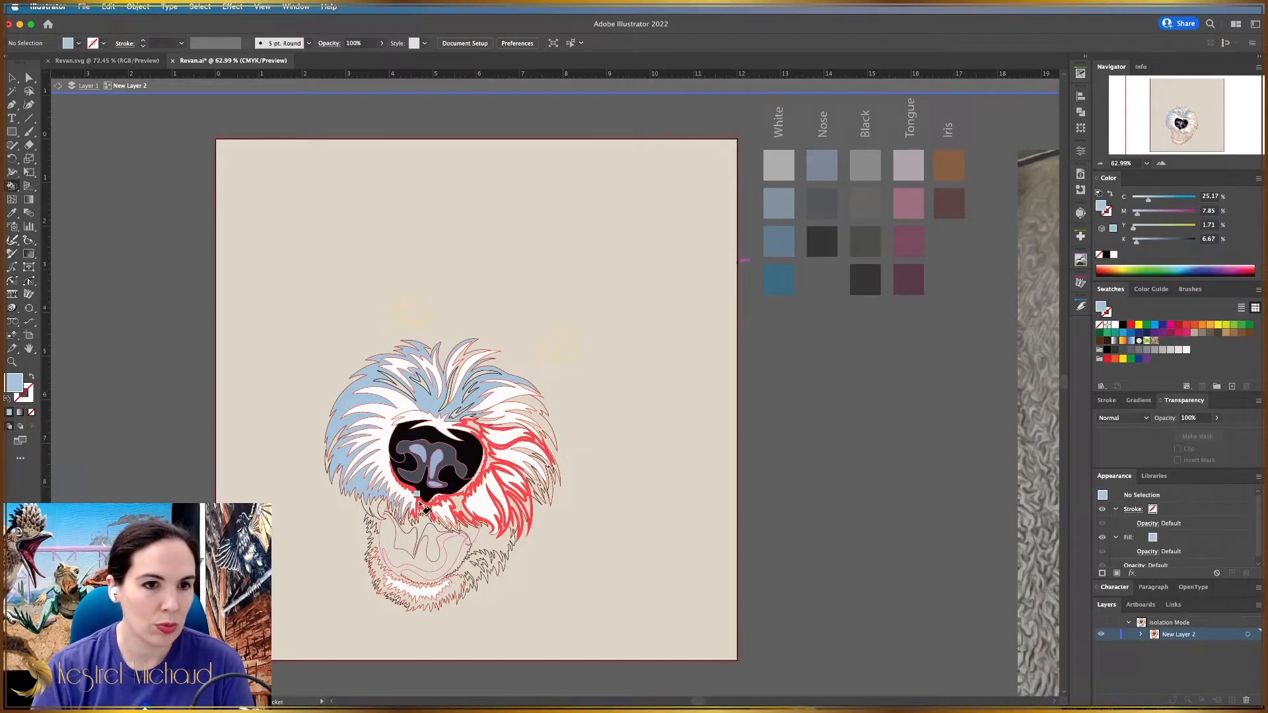
pyautogui.click(424, 508)
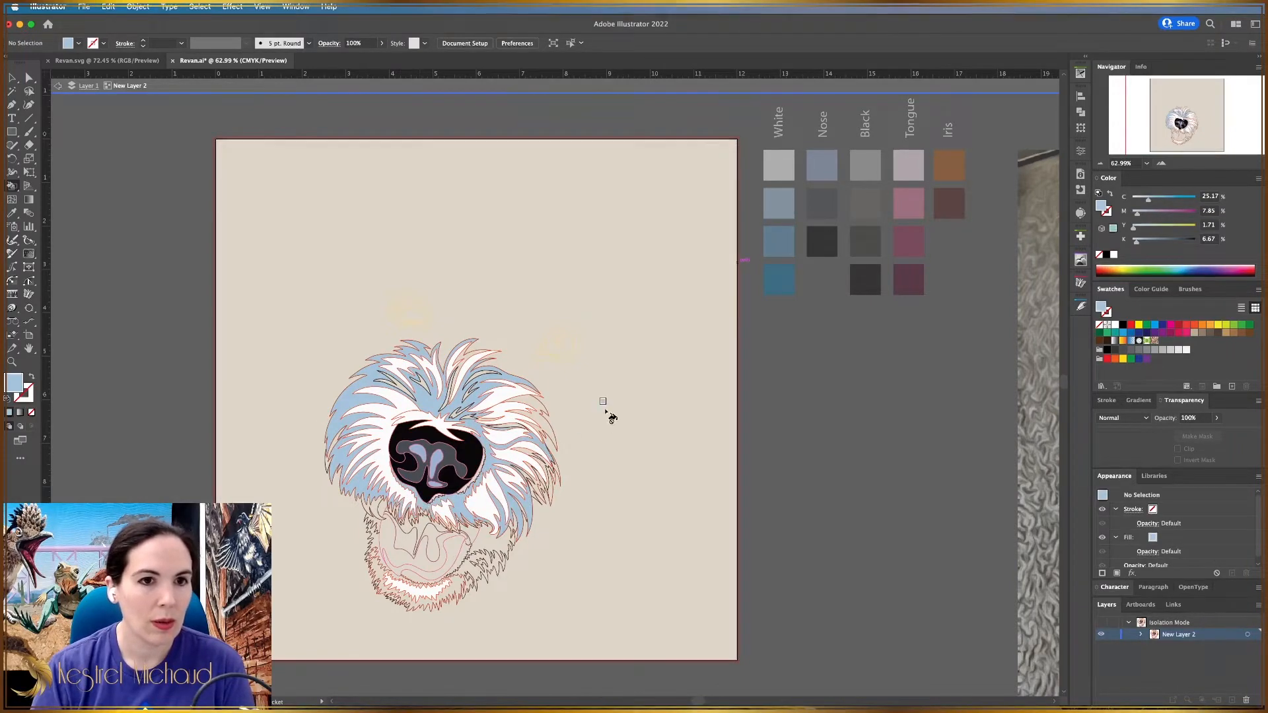
# Fill the shadowed fur at the corners of the mouth with the darkest blue White-group swatch (C 73.04, M 22.41, Y 3.98, K 20).
pyautogui.moveTo(777, 401); pyautogui.dragTo(805, 401)
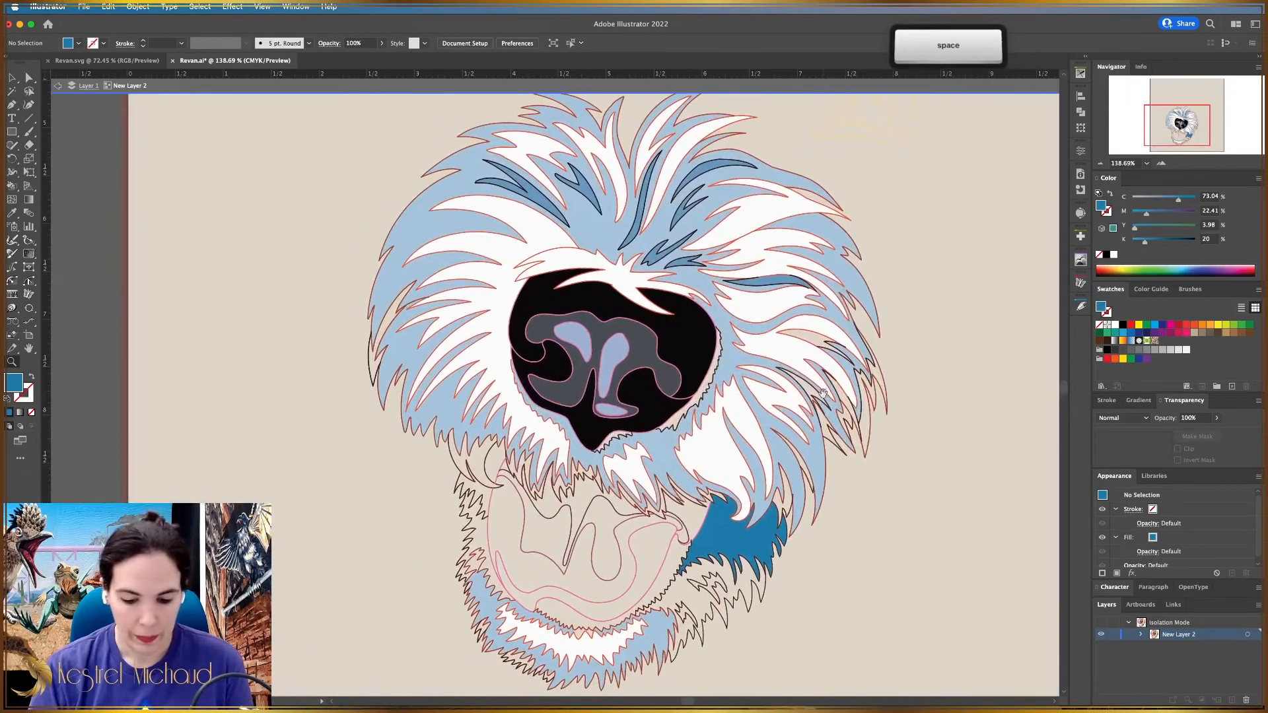
pyautogui.press('k')
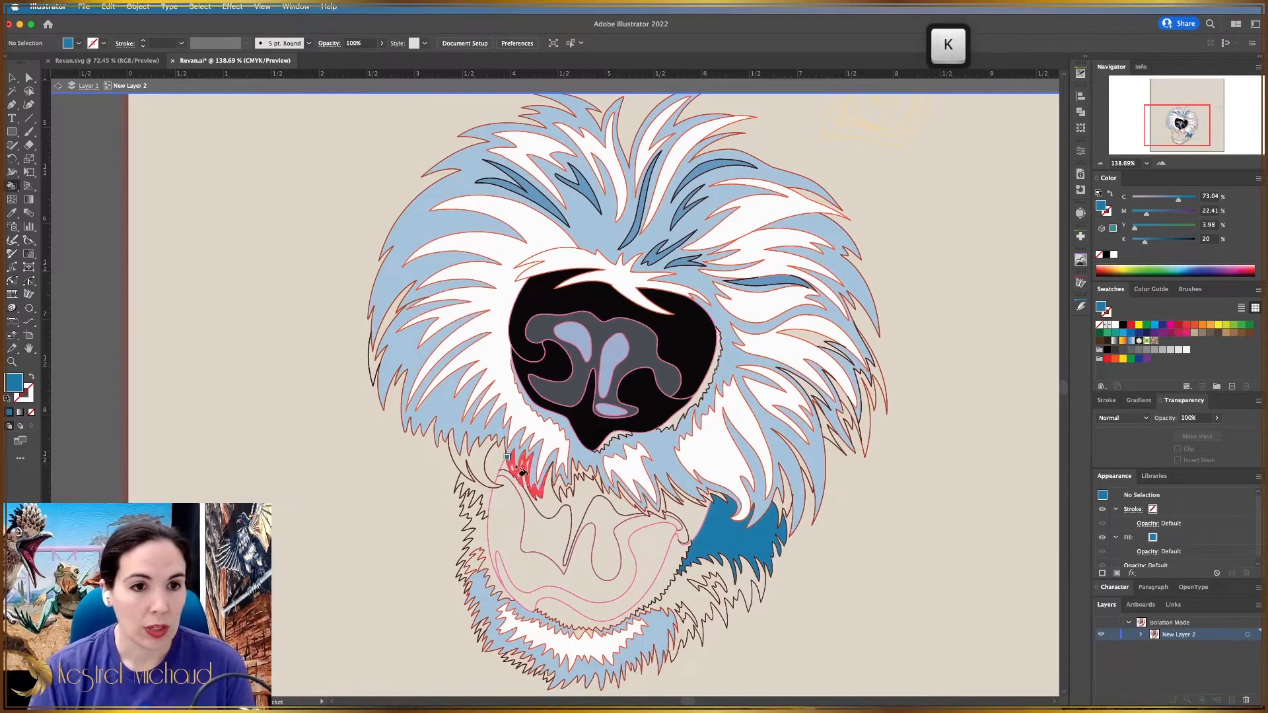
pyautogui.click(497, 461)
pyautogui.click(474, 494)
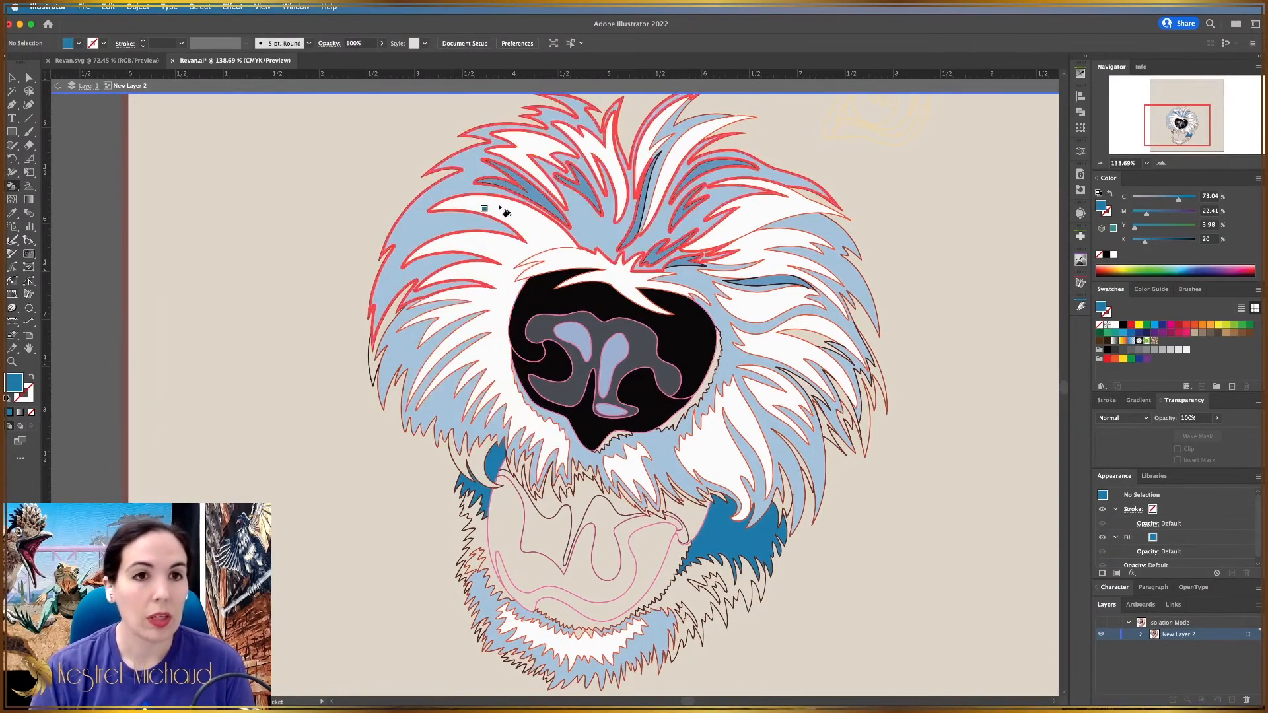
# Fill the shaded tufts along both sides of the muzzle with medium blue (C 49.1, M 15.23, Y 2.84, K 13.33).
pyautogui.press('i')
pyautogui.click(535, 191)
pyautogui.press('k')
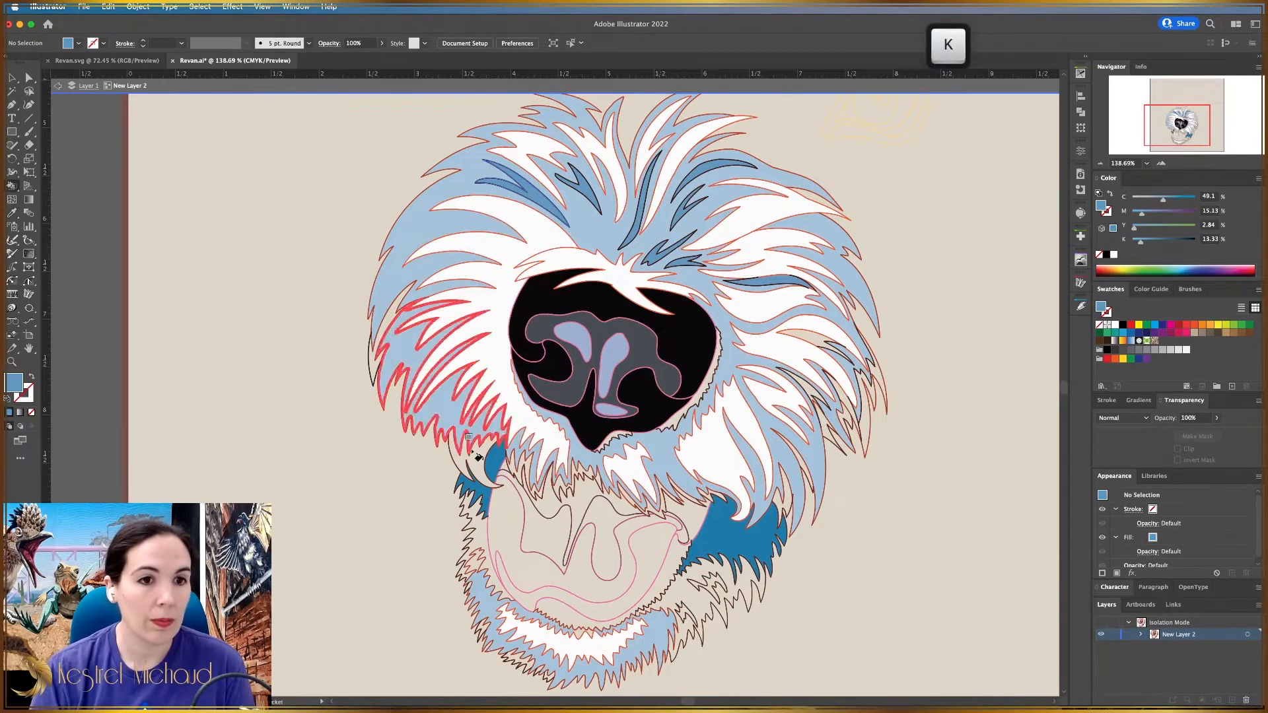
pyautogui.click(392, 326)
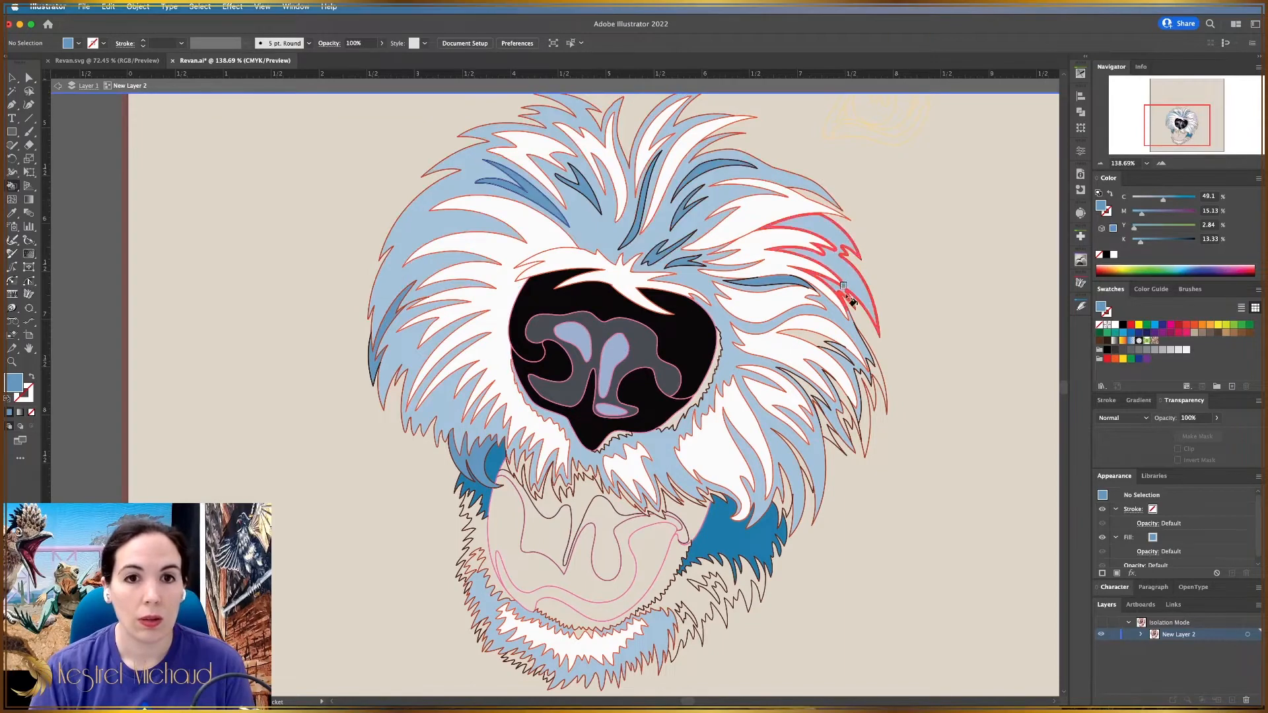
pyautogui.click(820, 343)
pyautogui.click(819, 400)
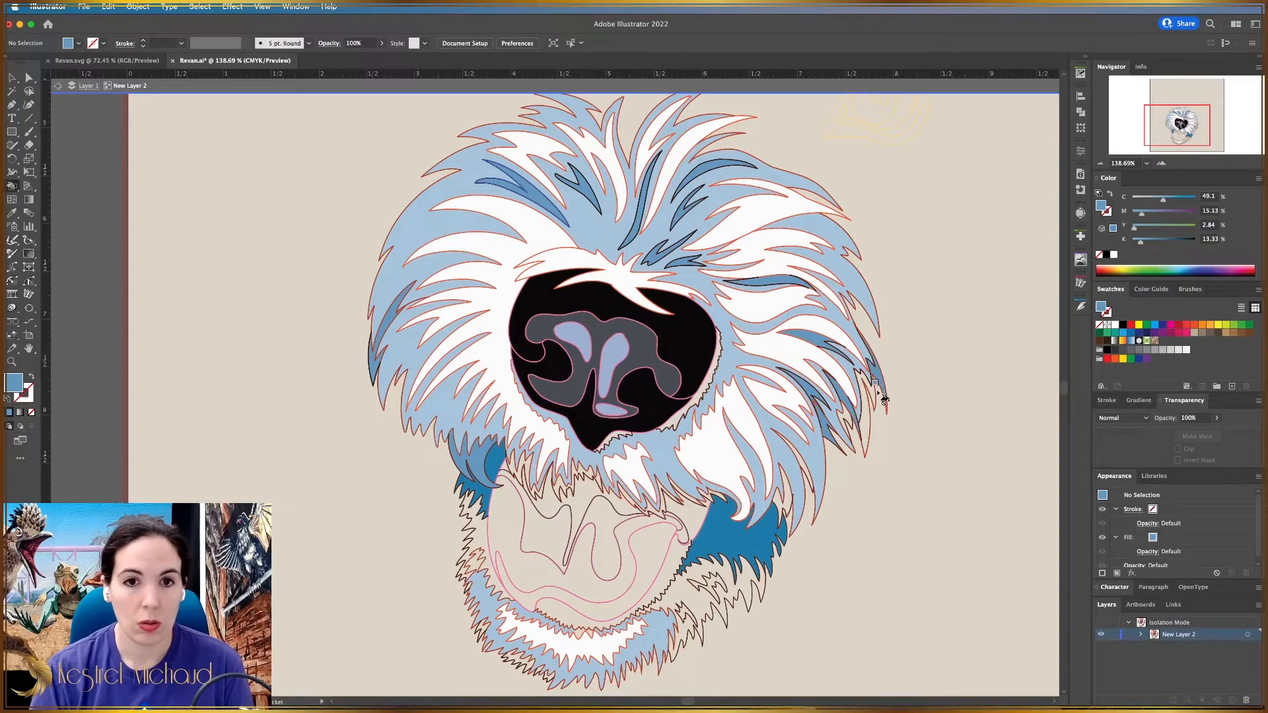
pyautogui.click(884, 400)
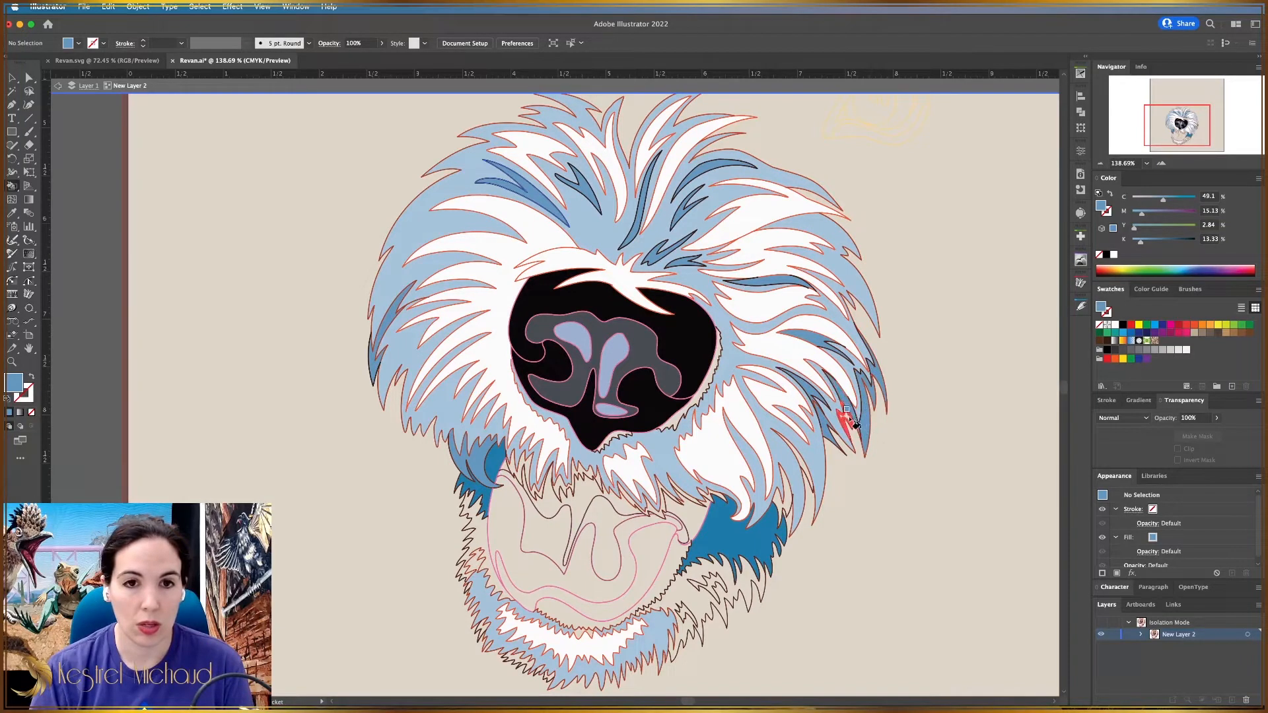
# Centre the coloured portrait and its swatches in view and save Revan.ai.
pyautogui.press('z')
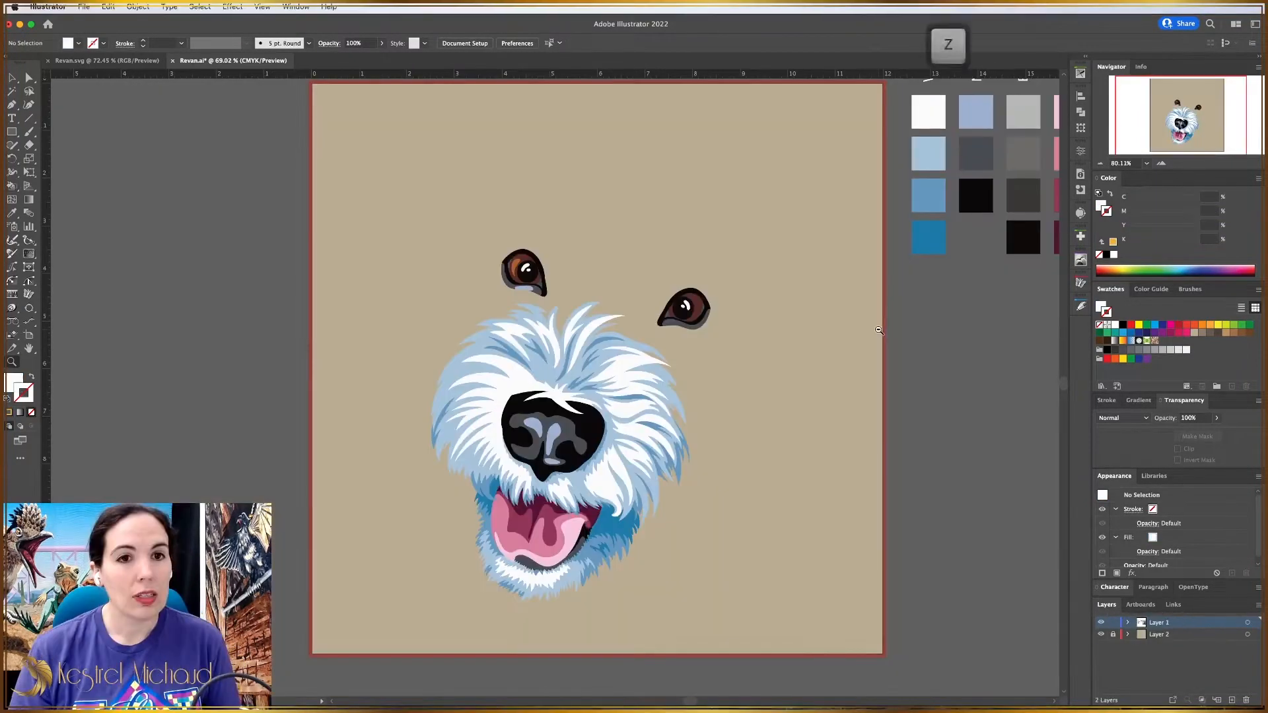
pyautogui.press('space')
pyautogui.moveTo(951, 341); pyautogui.dragTo(838, 362)
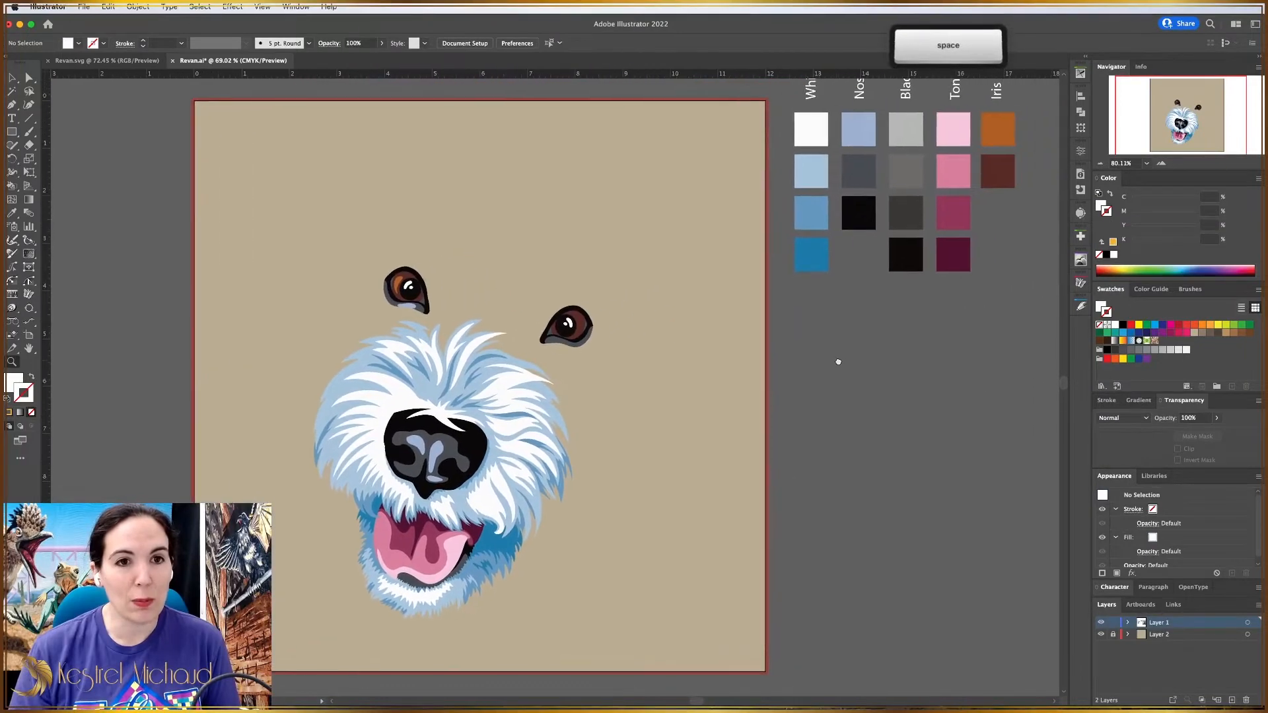
pyautogui.press('super+s')
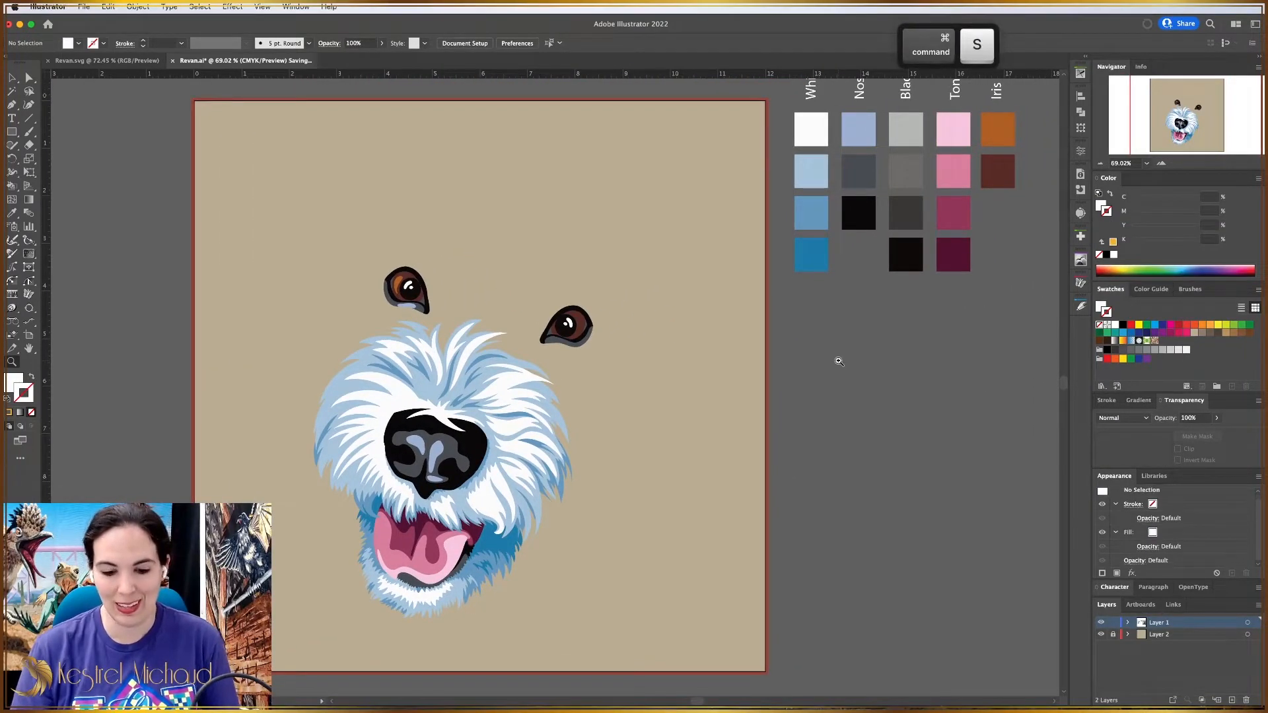
# Sample the black Nose swatch and apply it with Live Paint to the pupil of the dog's eye nearer the swatches.
pyautogui.press('i')
pyautogui.click(870, 217)
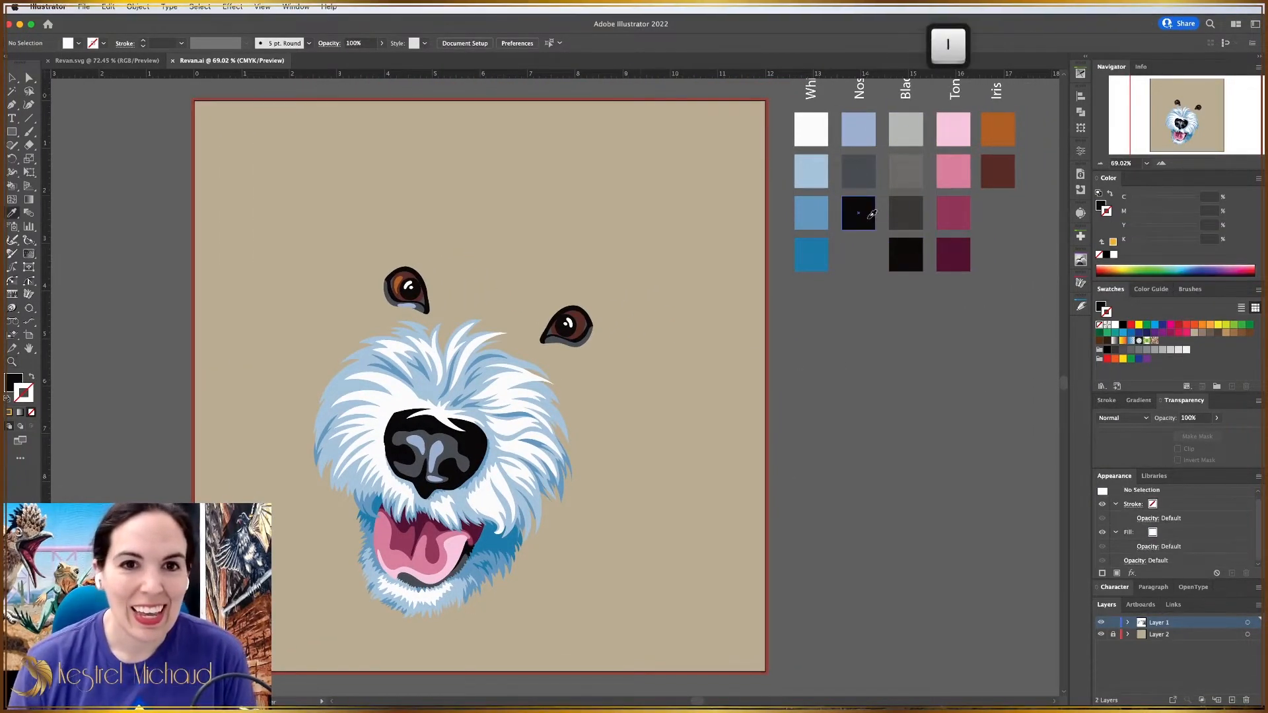
pyautogui.press('k')
pyautogui.click(568, 325)
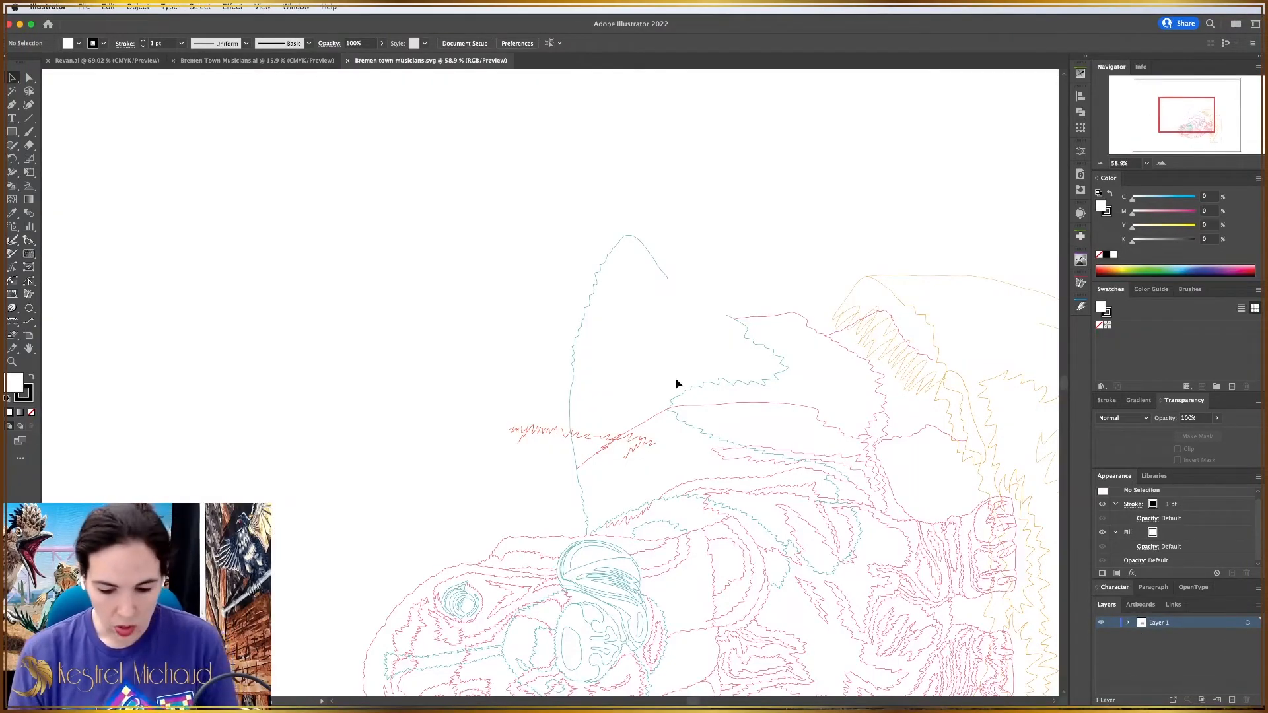
# In Bremen Town Musicians.ai, fill the dog's nose with the grey and black swatches and its tongue with the pink swatches.
pyautogui.press('super+0')
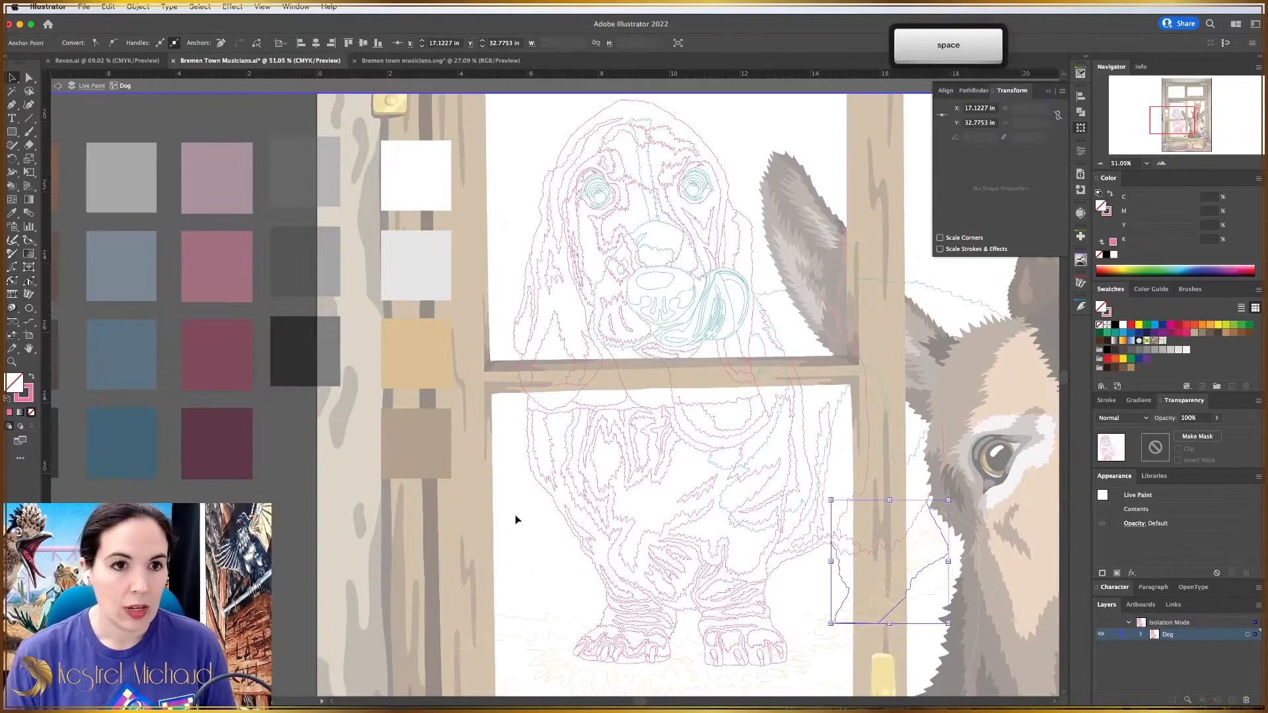
pyautogui.click(515, 514)
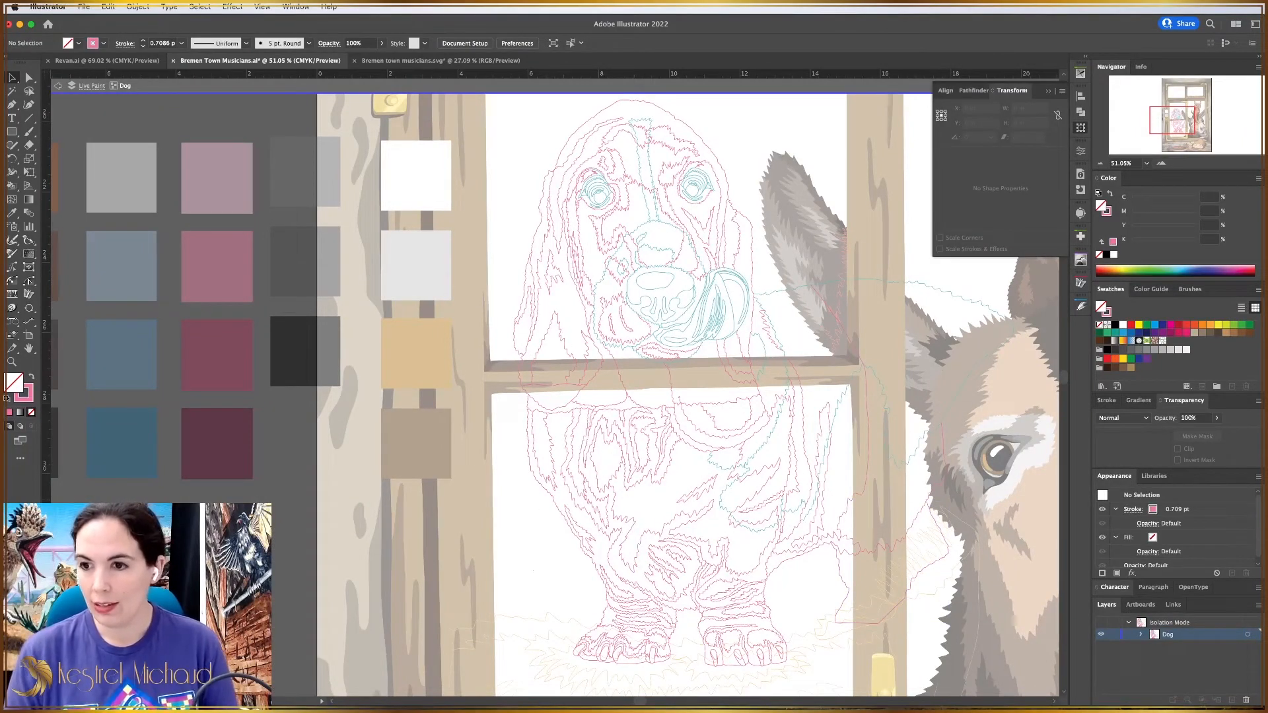
pyautogui.press('i')
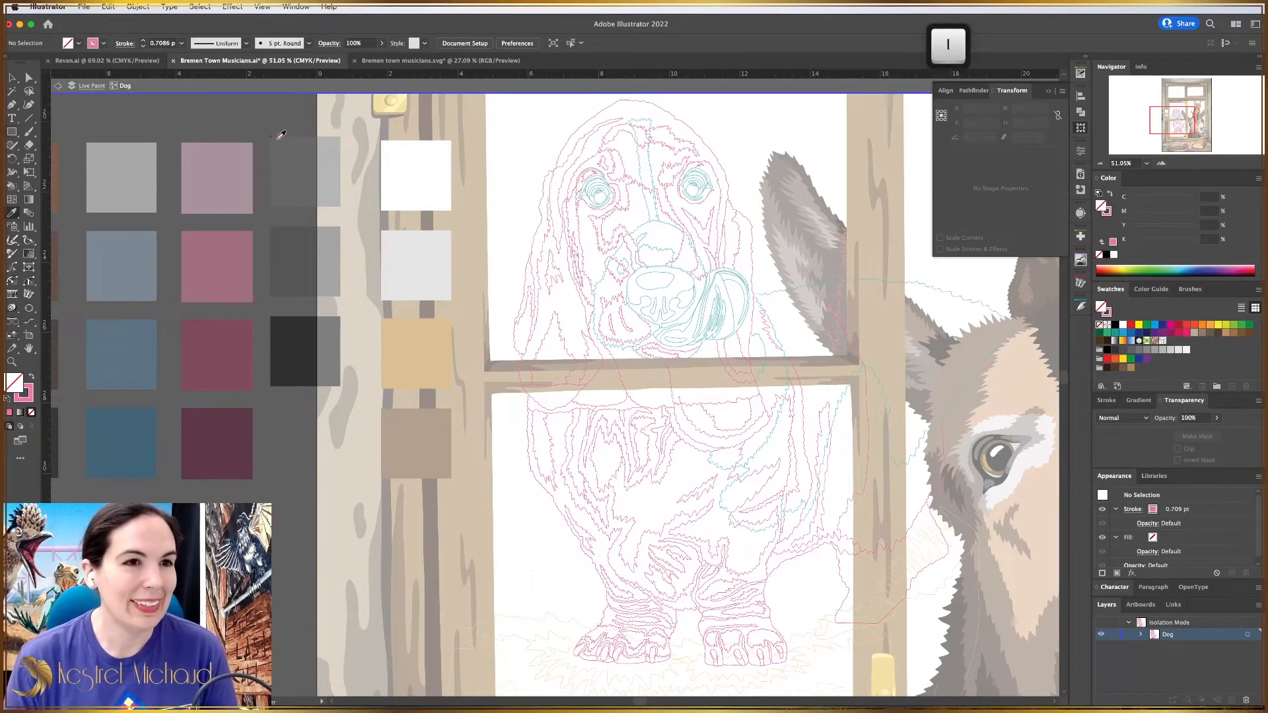
pyautogui.click(216, 266)
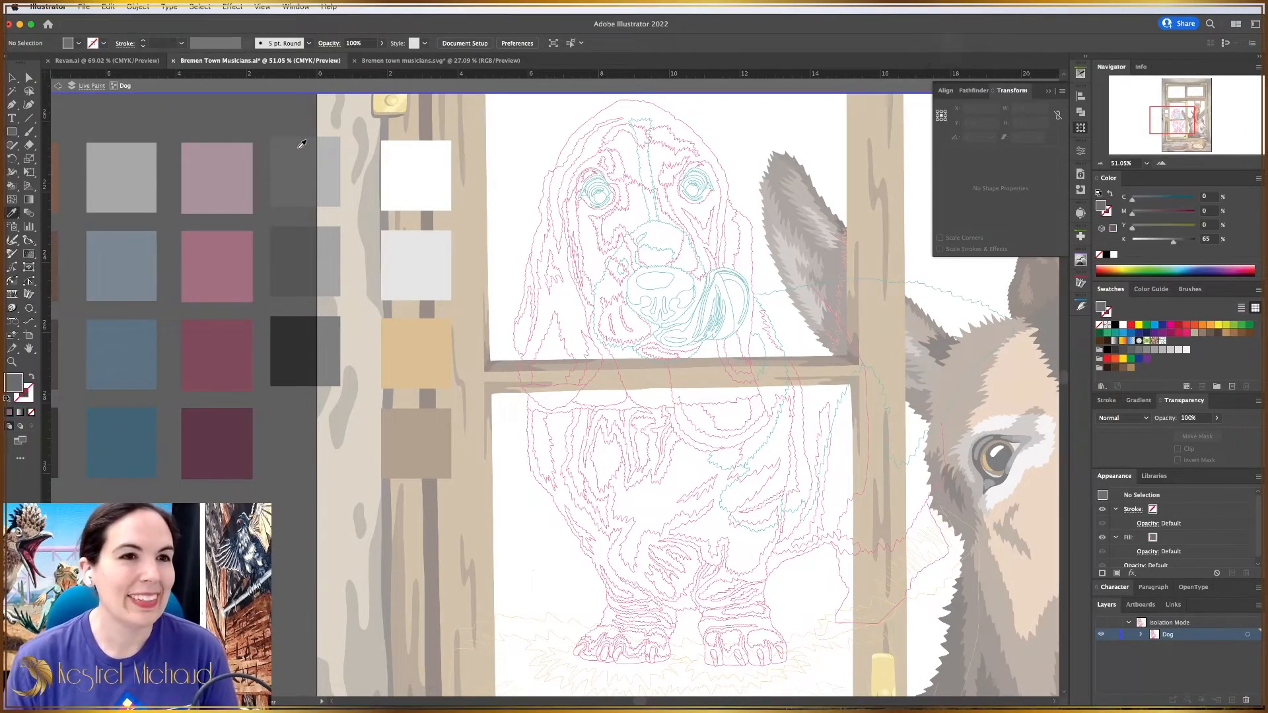
pyautogui.click(243, 368)
pyautogui.press('k')
pyautogui.click(673, 338)
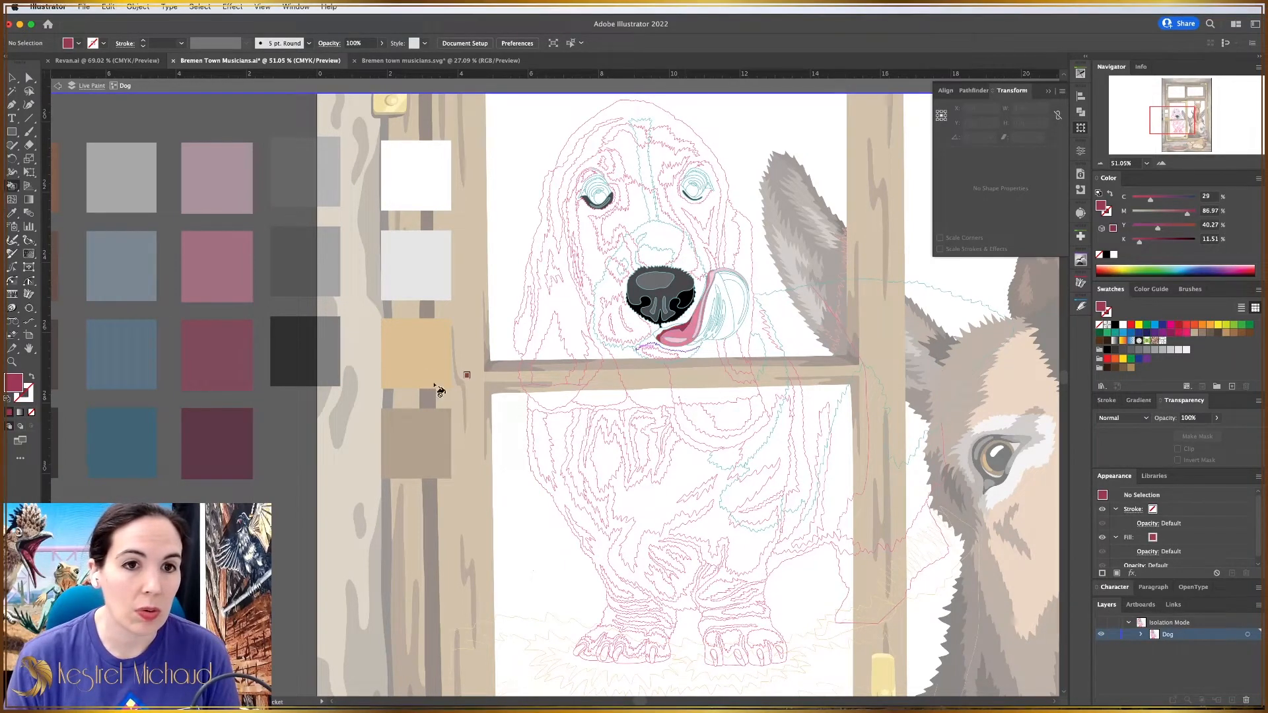
# Fill the dark mouth interior beside the tongue with the darkest burgundy swatch (C 37, M 96.67, Y 50.65, K 48.33).
pyautogui.press('i')
pyautogui.click(225, 428)
pyautogui.press('k')
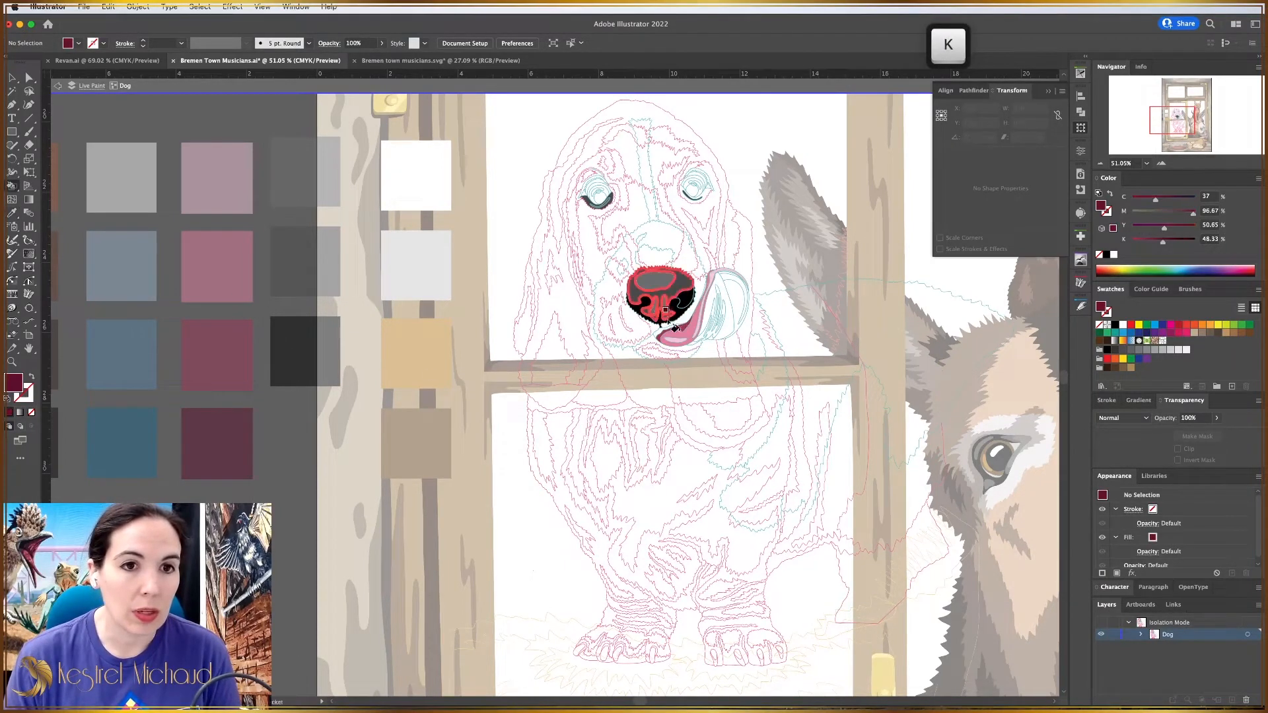
pyautogui.press('z')
pyautogui.moveTo(674, 322); pyautogui.dragTo(675, 233)
pyautogui.press('space')
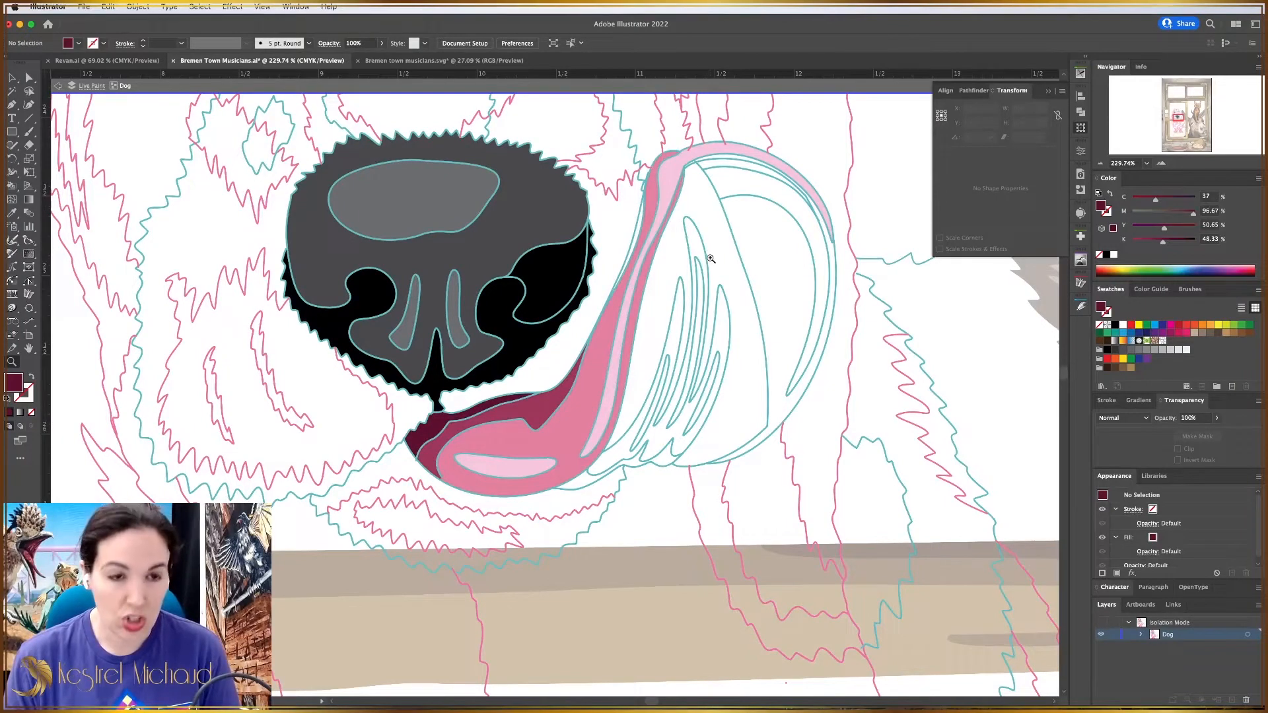
# Fill the narrow shaded edge of the tongue beside the nose with dark pink (C 29, M 86.97, Y 40.27, K 11.51).
pyautogui.press('k')
pyautogui.keyDown('alt'); pyautogui.click(667, 221); pyautogui.keyUp('alt')
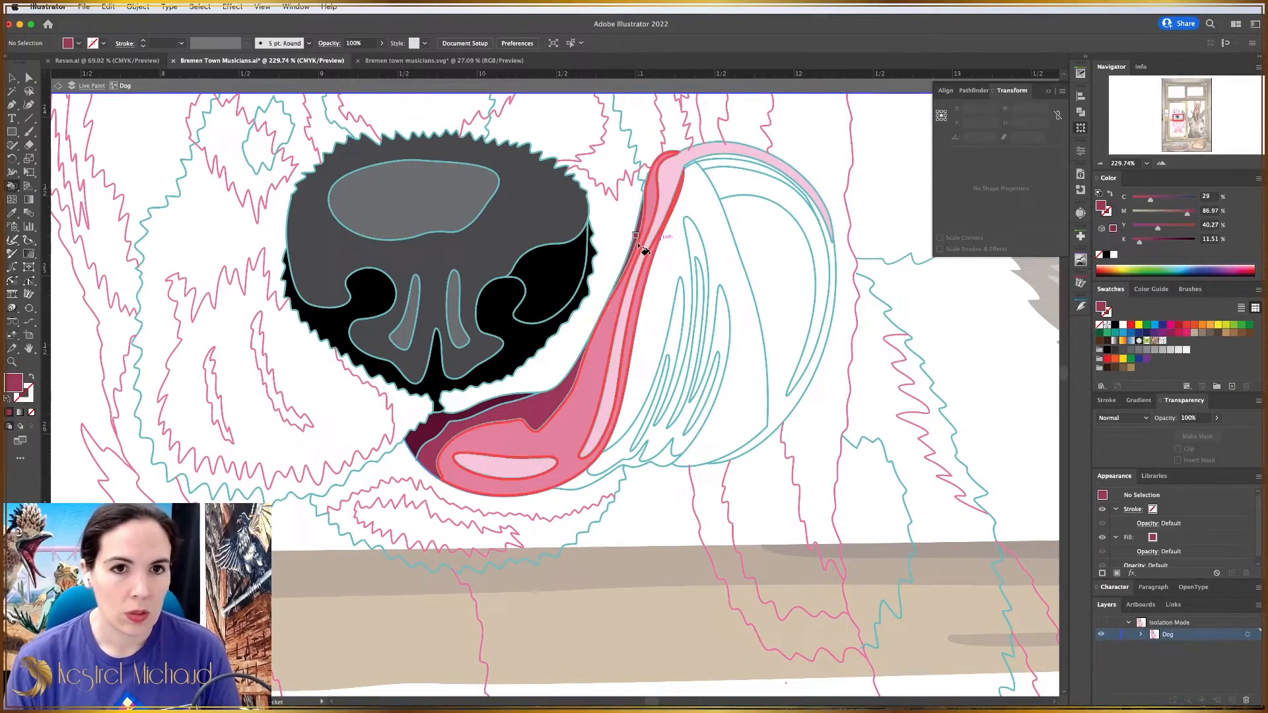
pyautogui.press('k')
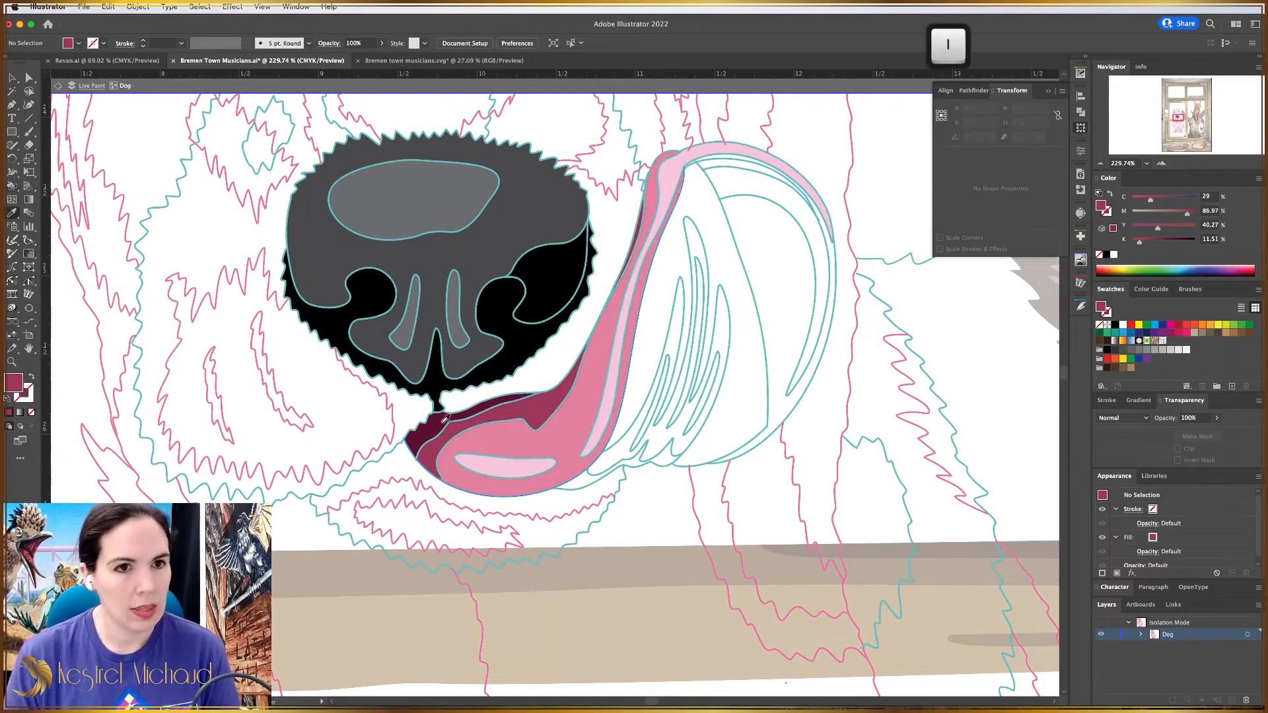
# Fill the underside of the dog's curled tongue and its small lower sliver with dark burgundy (C 37, M 96.67, Y 50.65, K 48.33).
pyautogui.keyDown('alt'); pyautogui.click(444, 418); pyautogui.keyUp('alt')
pyautogui.click(668, 281)
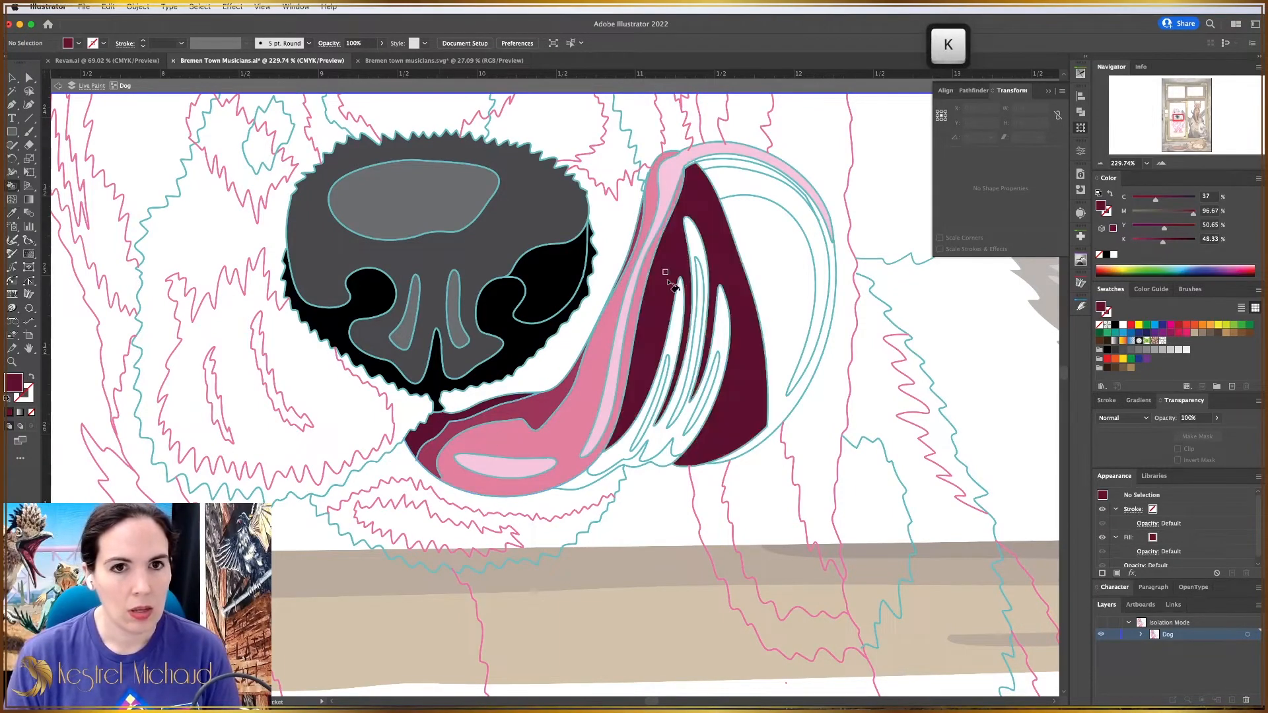
pyautogui.click(657, 459)
# Fill the long fold streaks and outer crescent on the tongue's underside with dark pink (C 29, M 86.97, Y 40.27, K 11.51).
pyautogui.press('i')
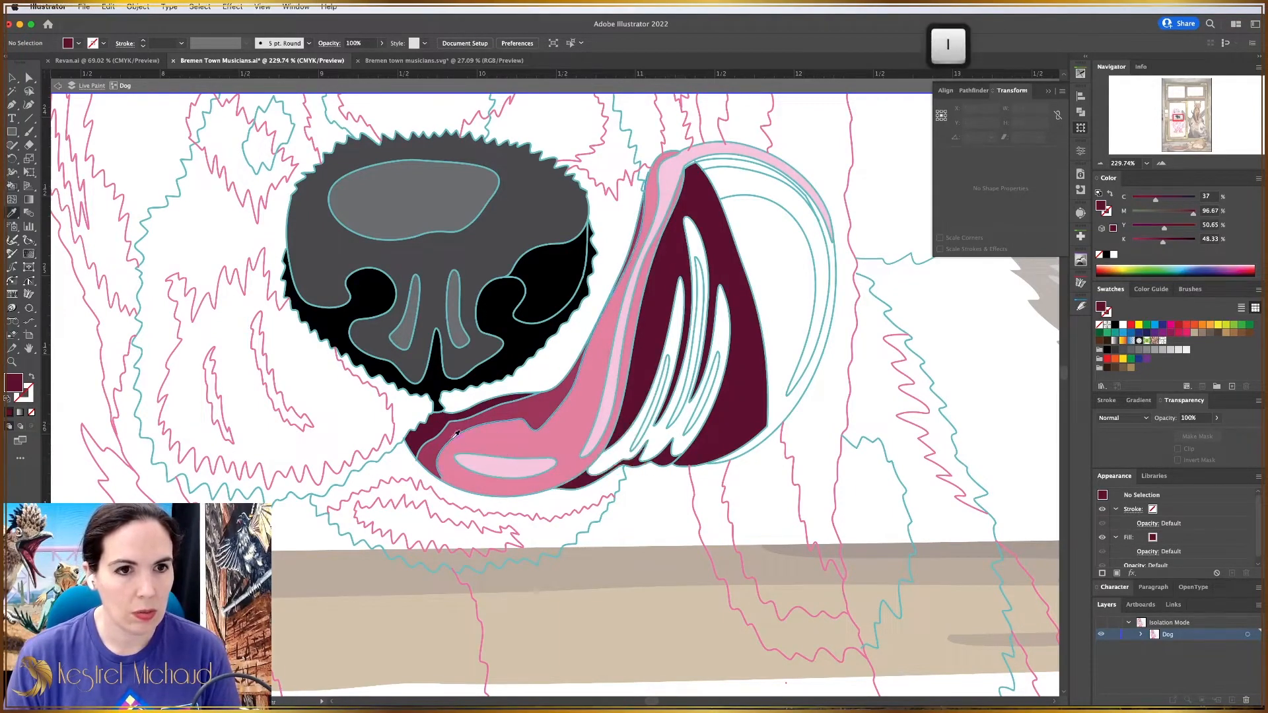
pyautogui.click(505, 411)
pyautogui.press('k')
pyautogui.click(670, 385)
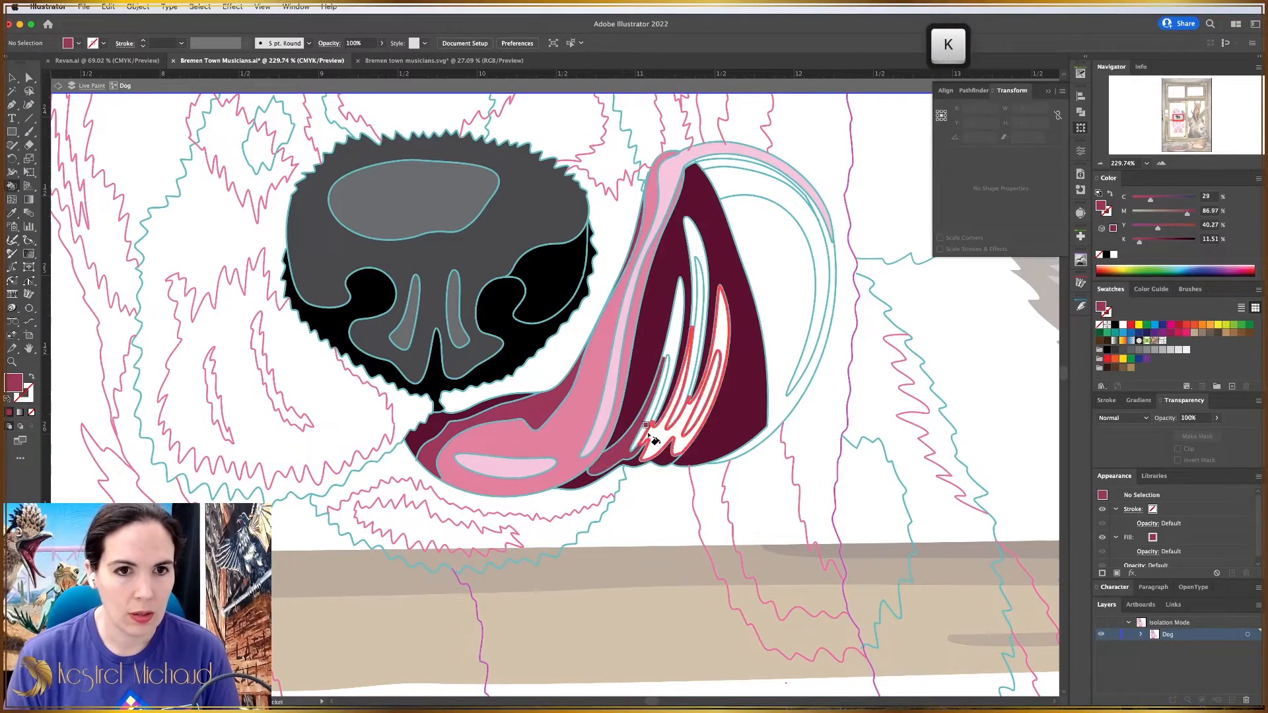
pyautogui.click(671, 385)
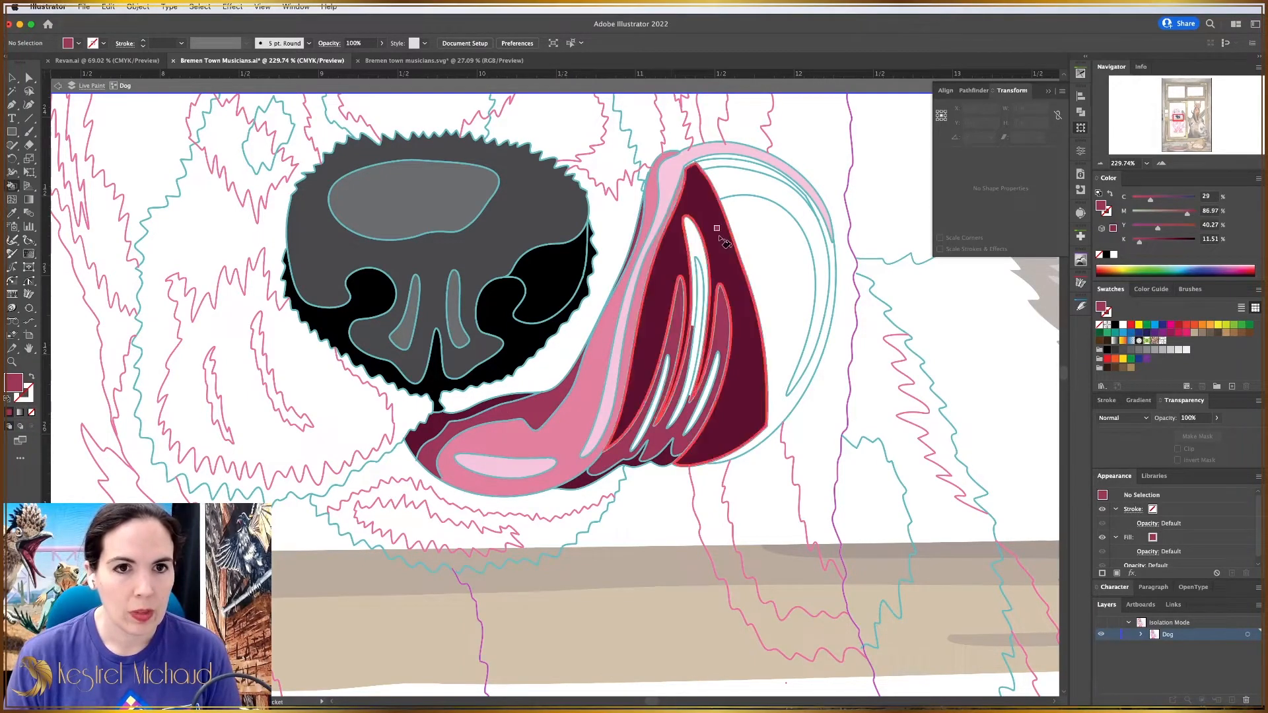
pyautogui.click(702, 249)
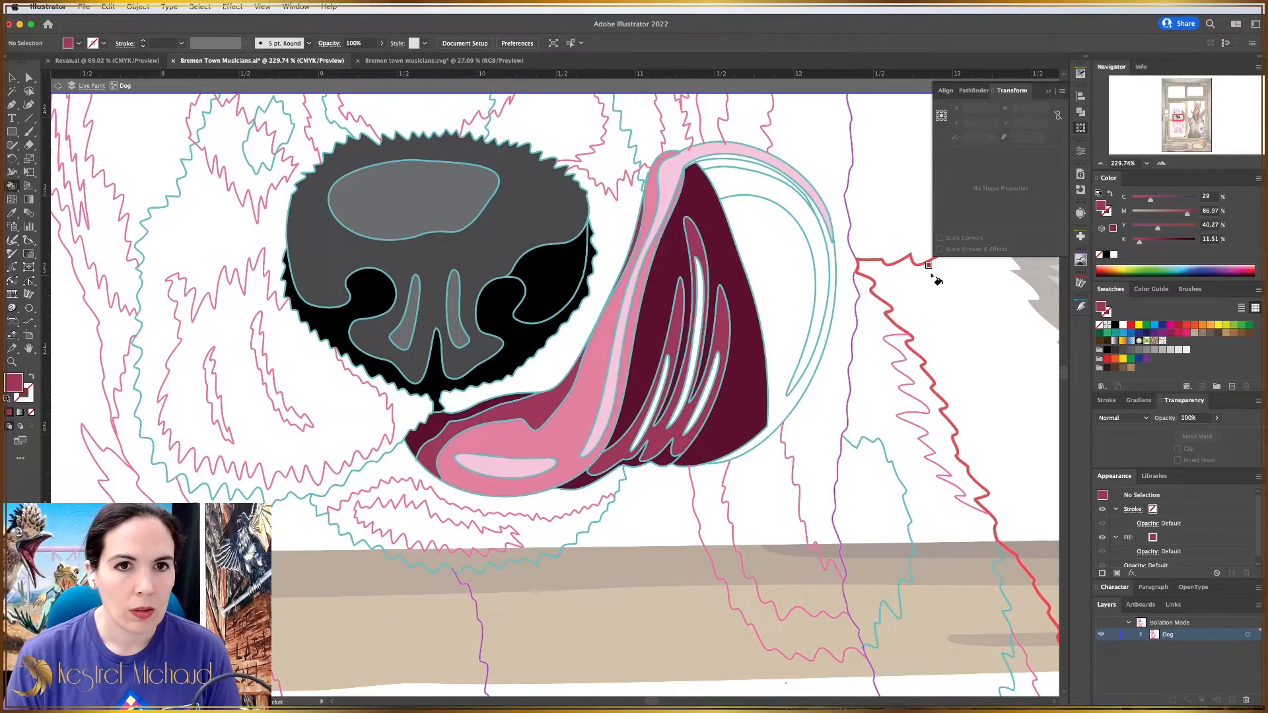
pyautogui.click(744, 192)
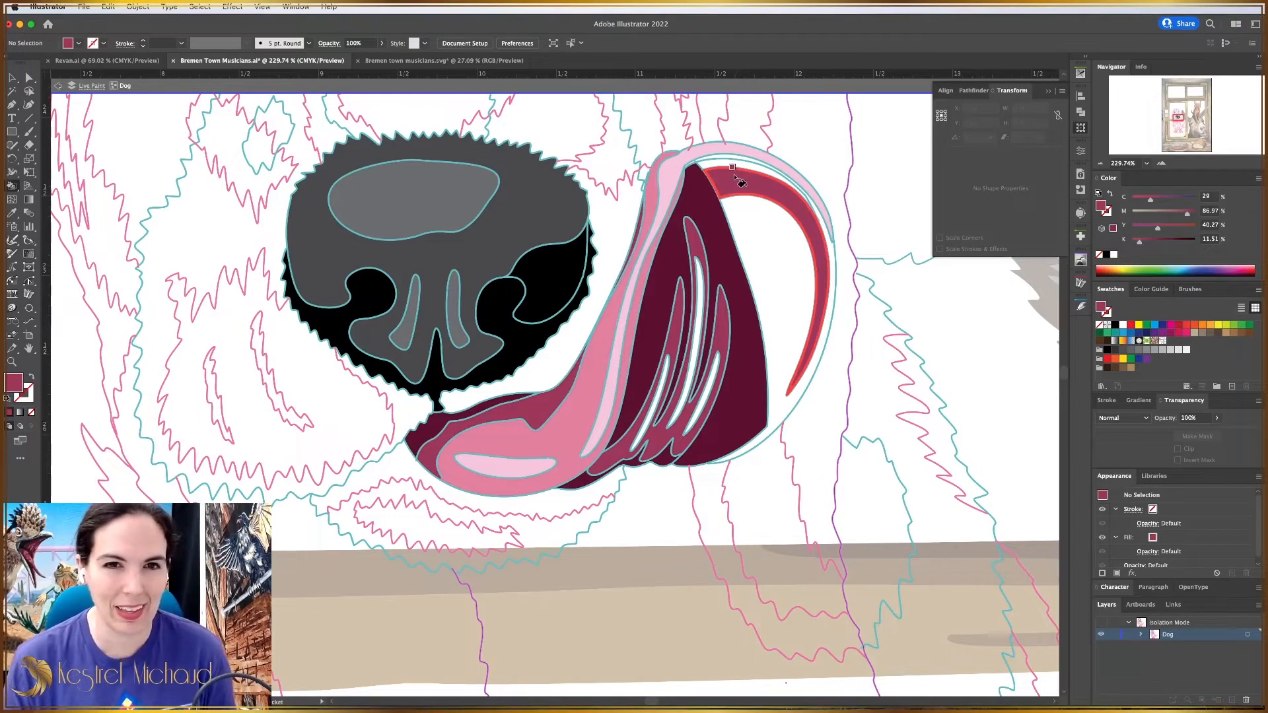
# Fill the thin band between the tongue's light pink rim and dark pink crescent with the dark burgundy sampled from the underside.
pyautogui.press('i')
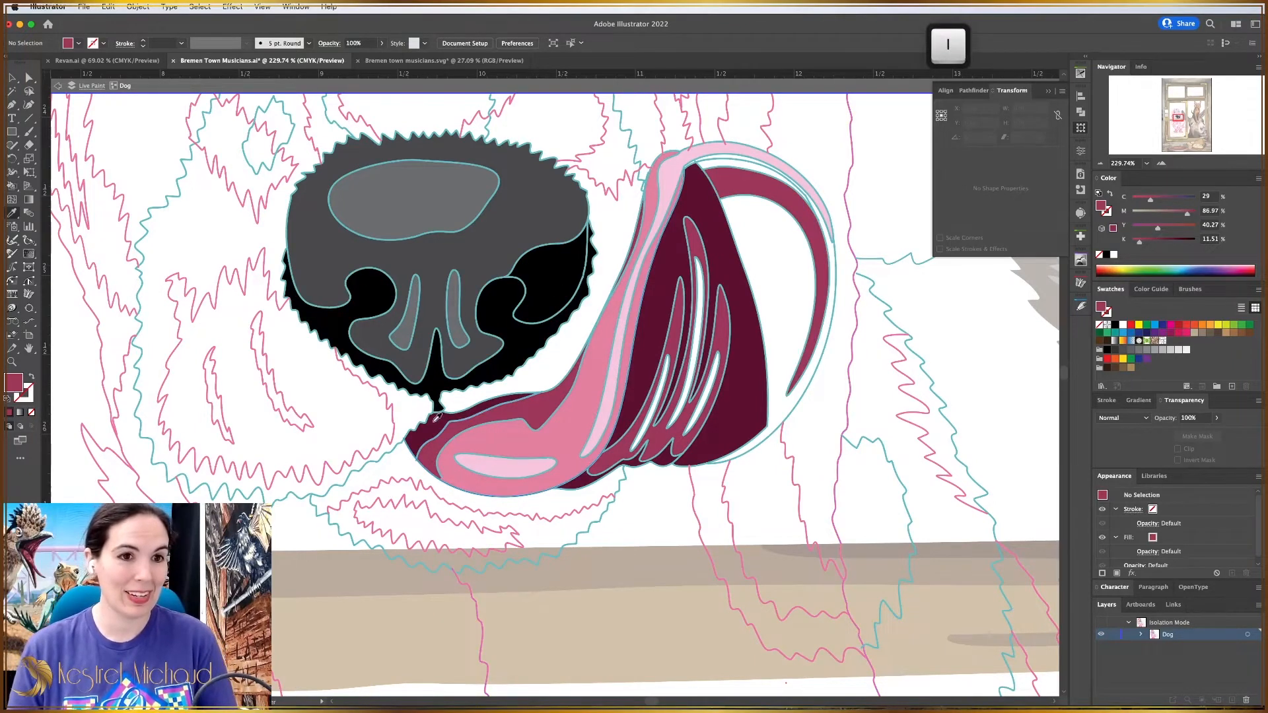
pyautogui.click(723, 258)
pyautogui.press('k')
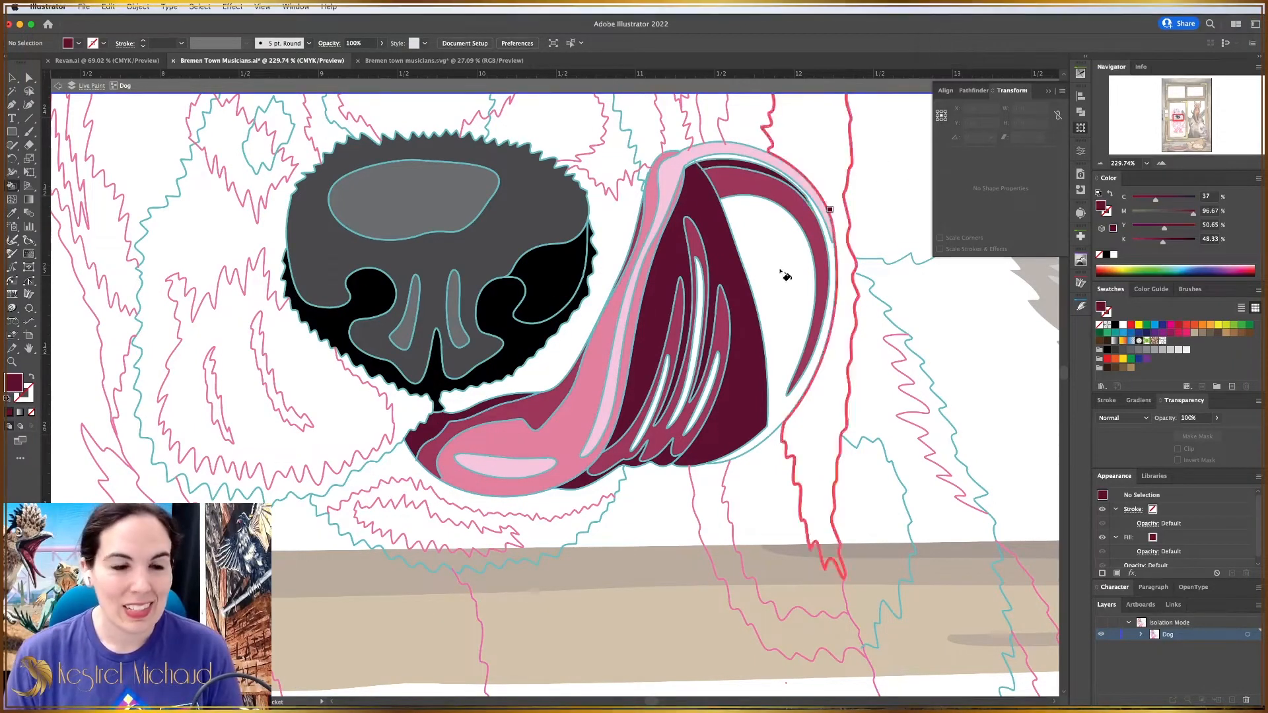
# Fill the tongue's remaining underside area and the thin centres of its fold streaks with mid pink (C 6, M 55.16, Y 12.98, K 0).
pyautogui.press('i')
pyautogui.click(503, 430)
pyautogui.press('k')
pyautogui.click(786, 331)
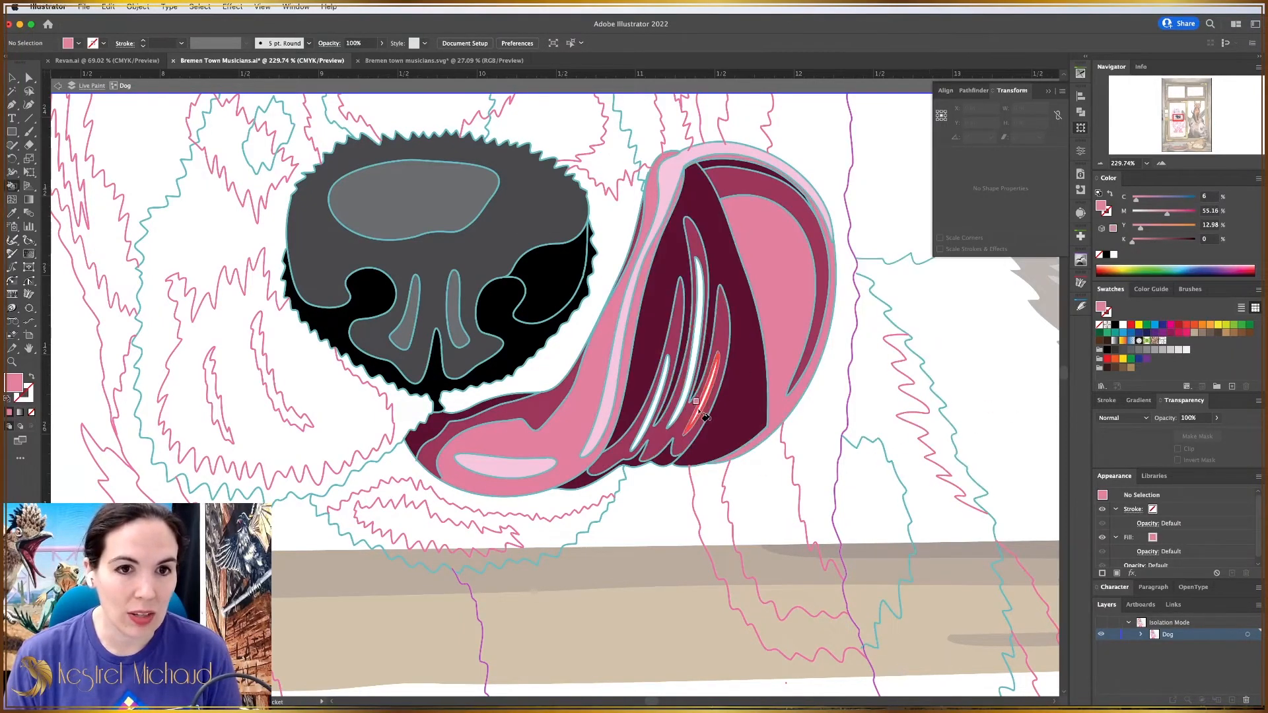
pyautogui.click(684, 388)
pyautogui.click(646, 423)
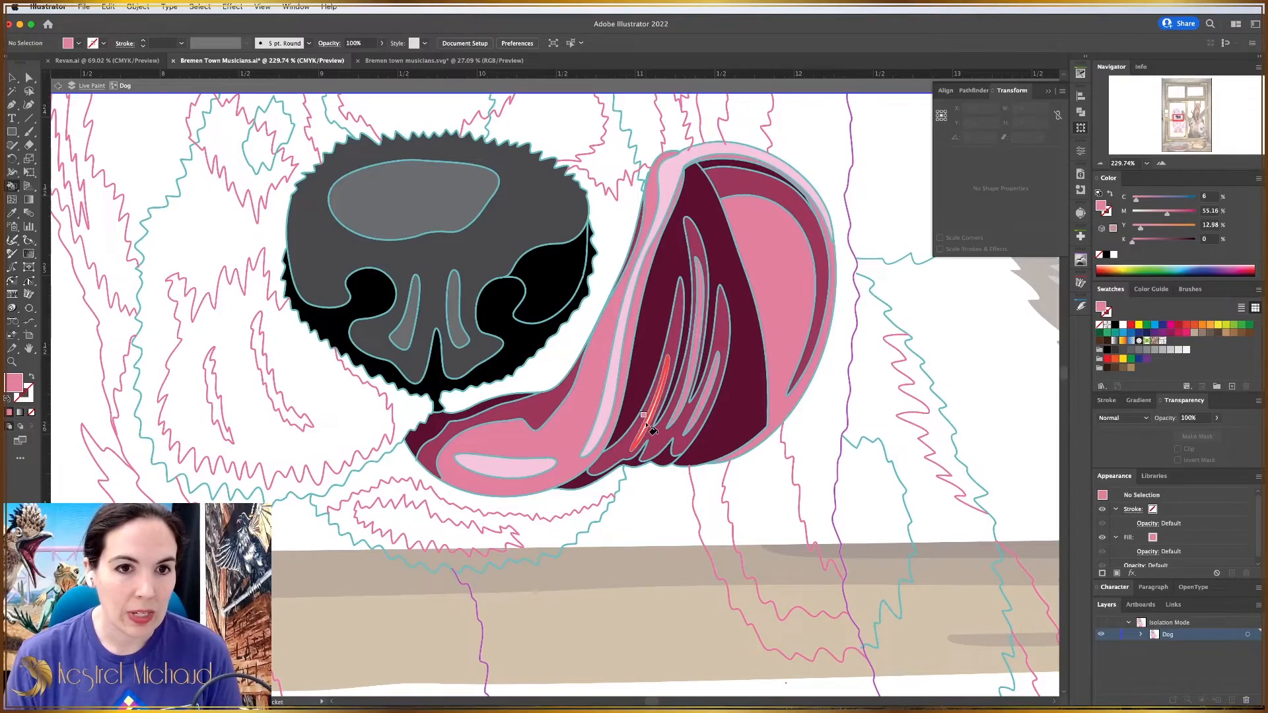
# Leave the Dog group's isolation mode and save the document, accepting the export warning.
pyautogui.press('z')
pyautogui.moveTo(826, 285); pyautogui.dragTo(671, 330)
pyautogui.scroll(2, 675, 395)
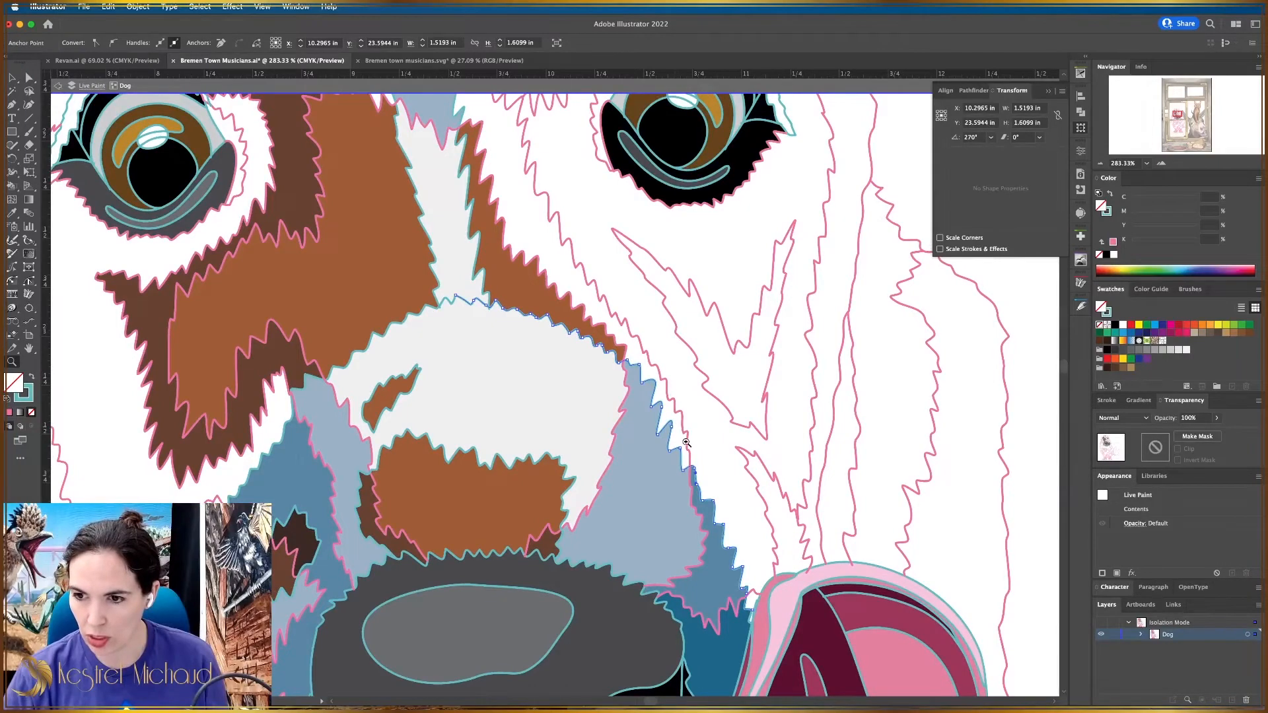
pyautogui.press('z')
pyautogui.moveTo(686, 442); pyautogui.dragTo(568, 436)
pyautogui.press('a')
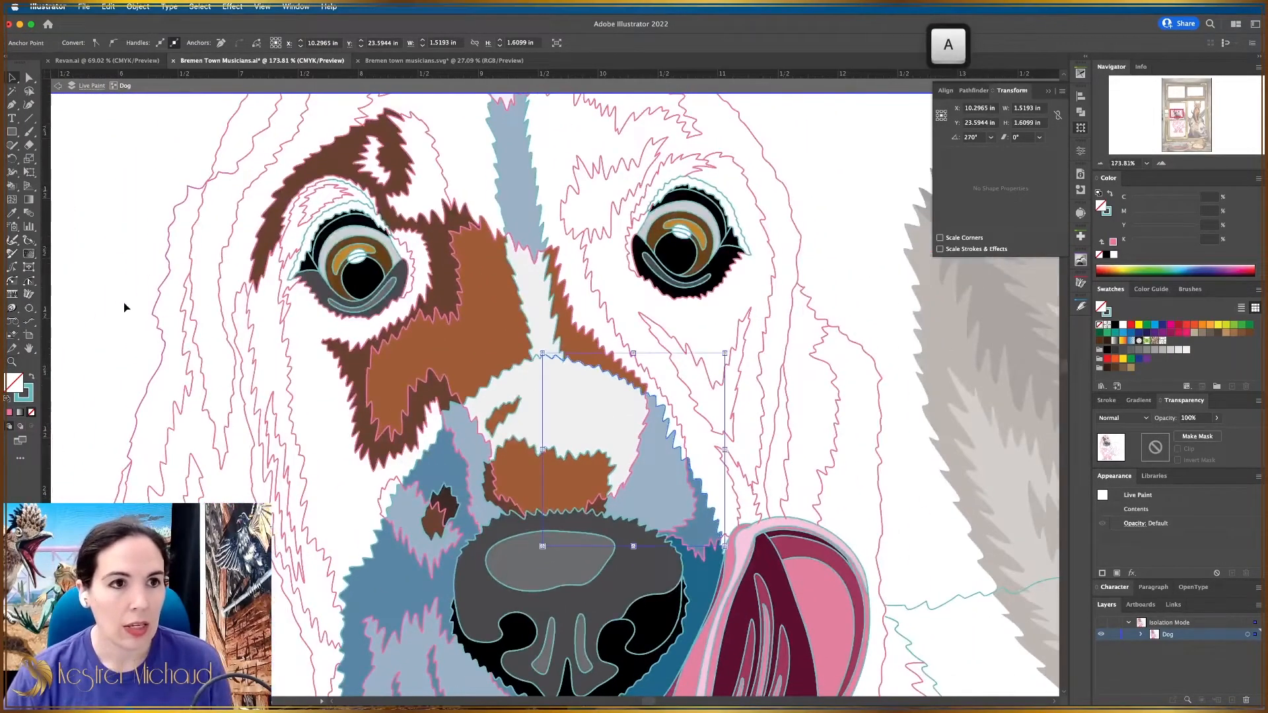
pyautogui.click(119, 301)
pyautogui.press('super+s')
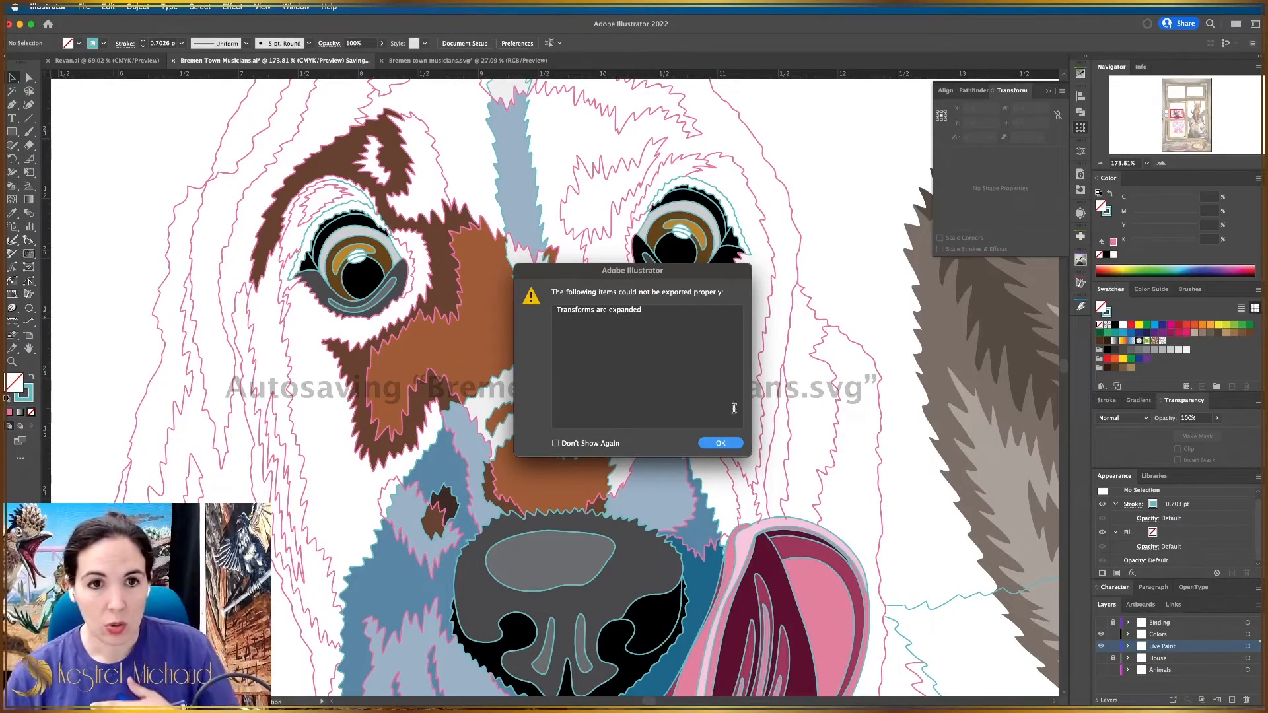
pyautogui.click(725, 443)
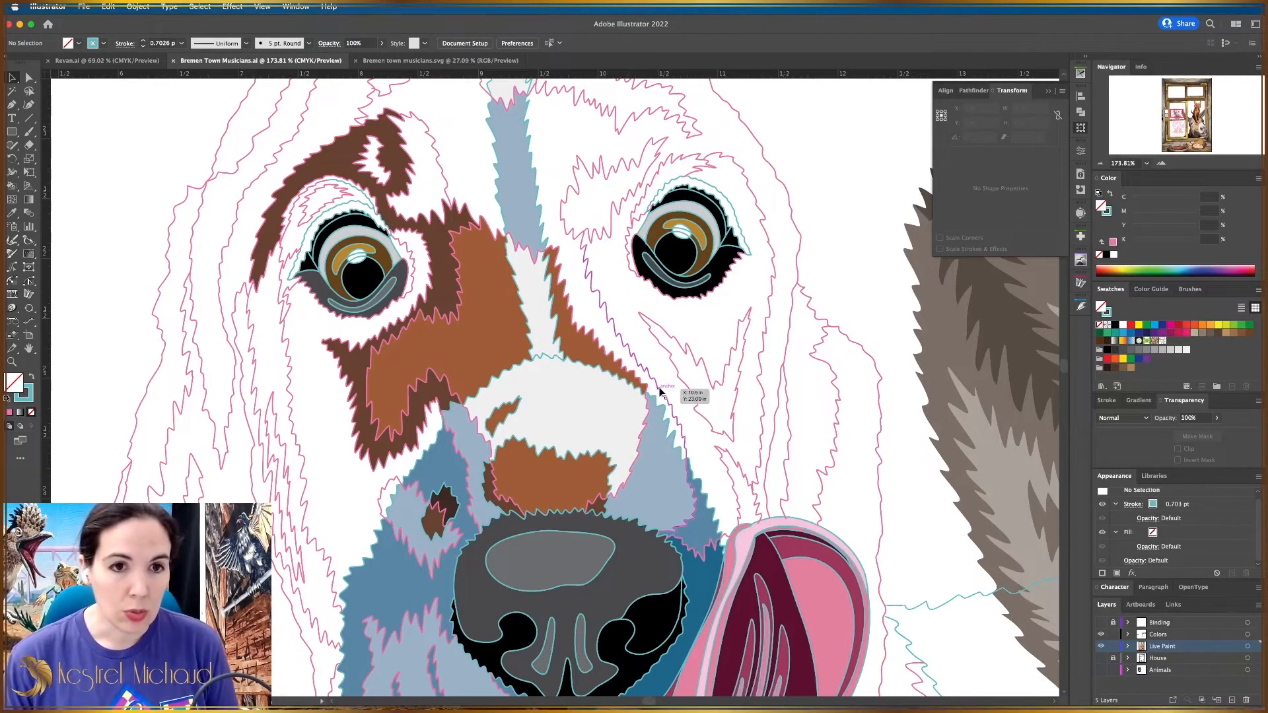
# Delete the stray end point of the pink fur line between the dog's unfilled-side eye and the brown nose bridge.
pyautogui.press('k')
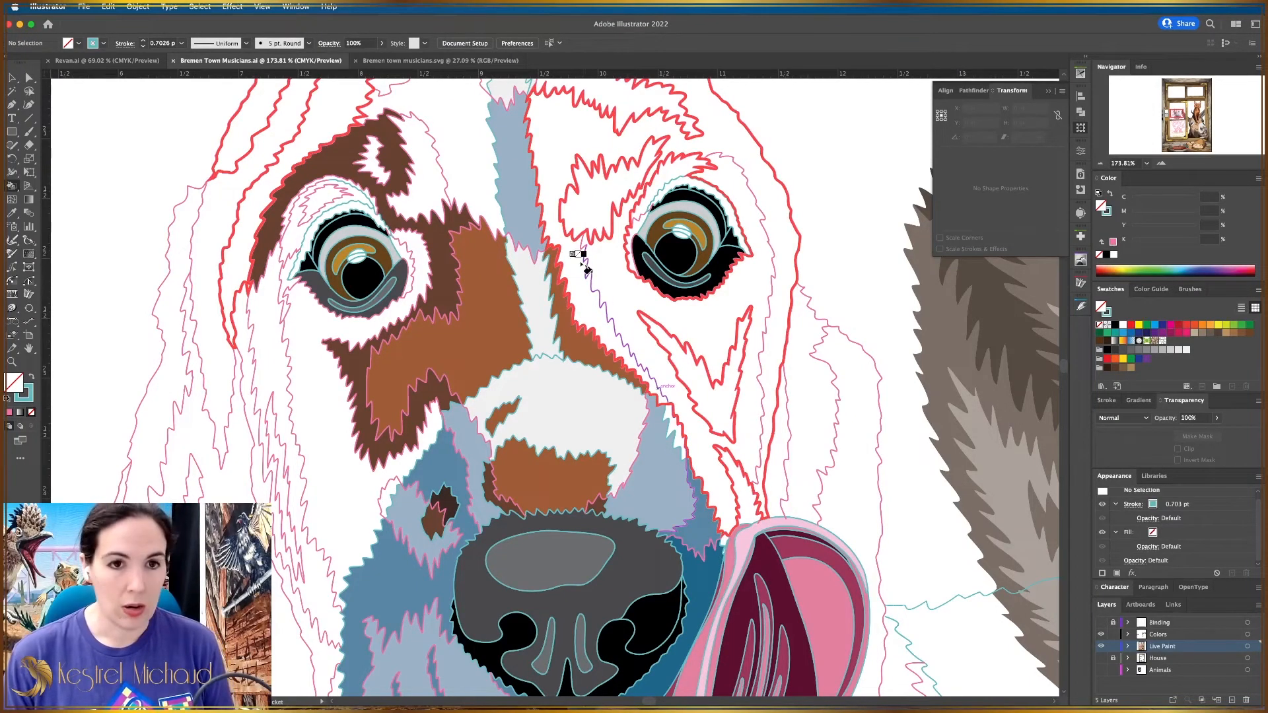
pyautogui.press('z')
pyautogui.press('v')
pyautogui.click(608, 250)
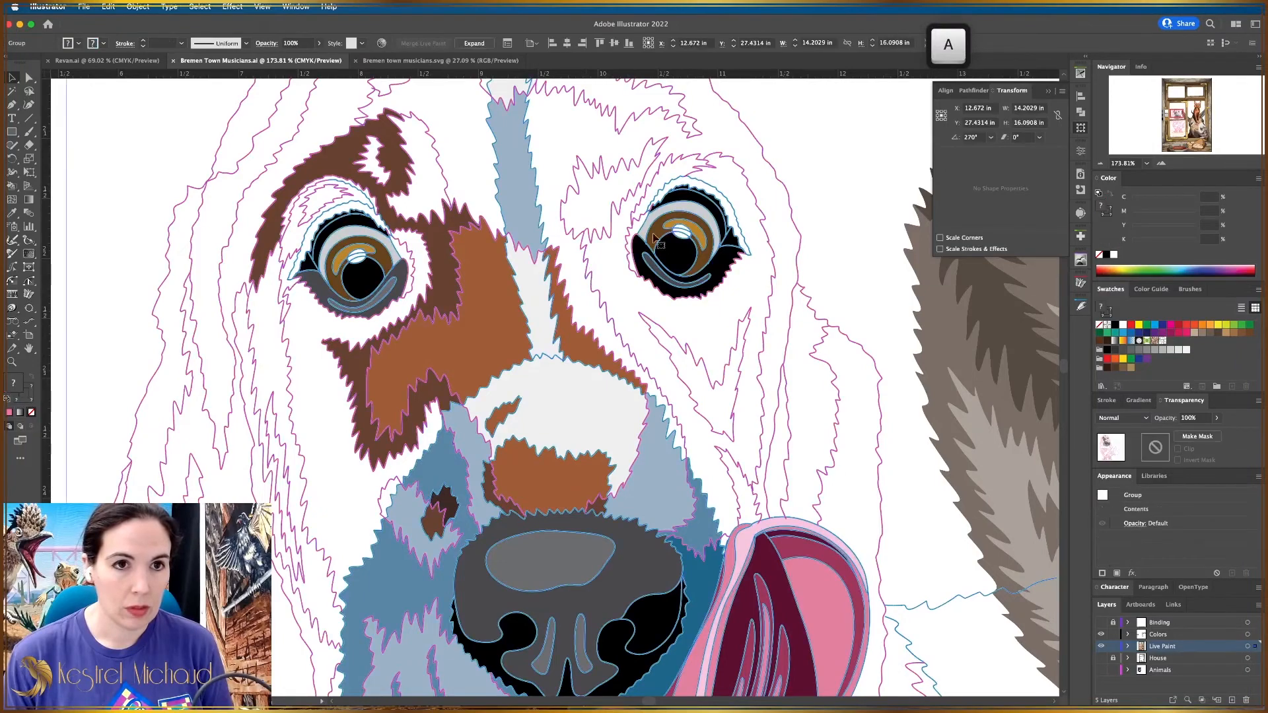
pyautogui.press('z')
pyautogui.moveTo(574, 241); pyautogui.dragTo(846, 332)
pyautogui.press('a')
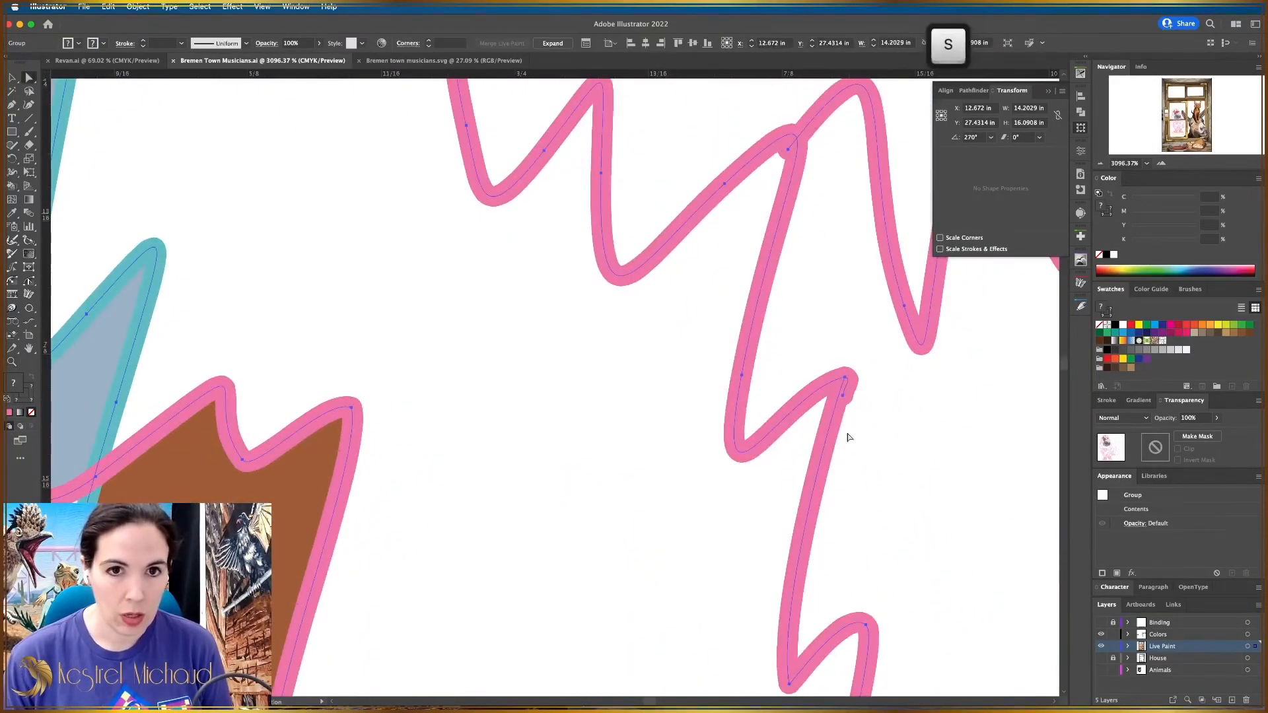
pyautogui.click(844, 396)
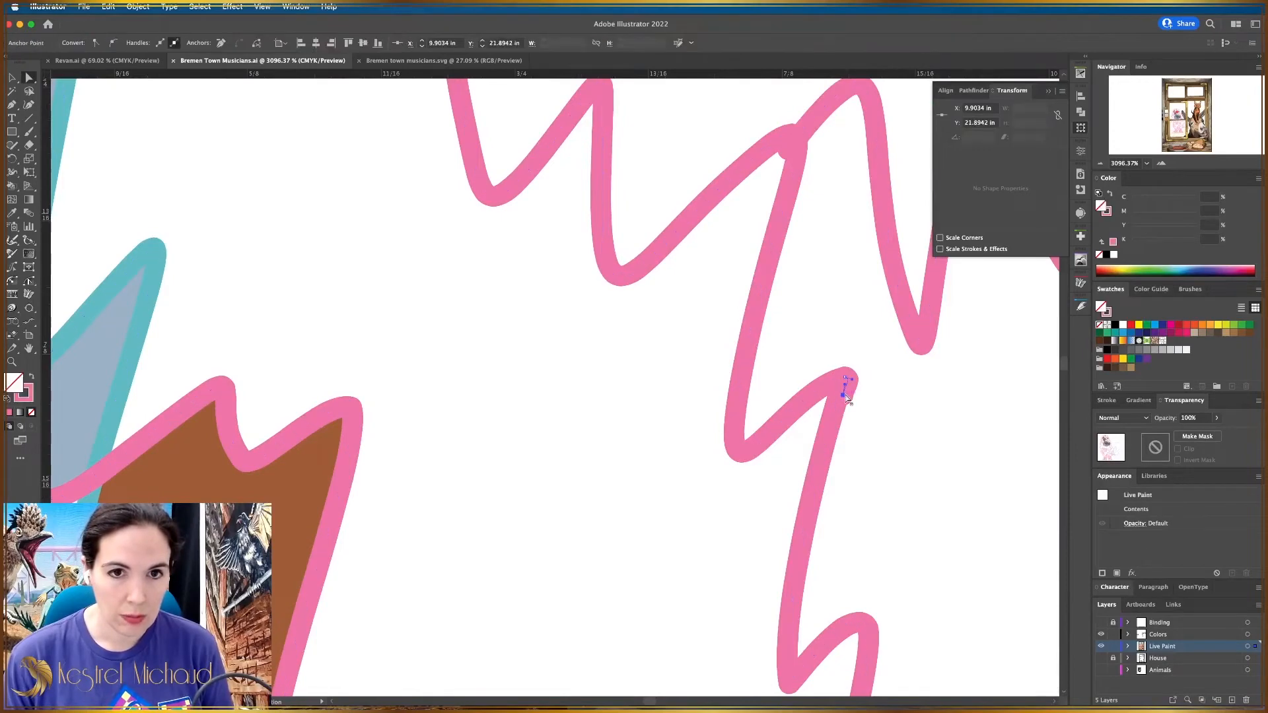
pyautogui.press('Delete')
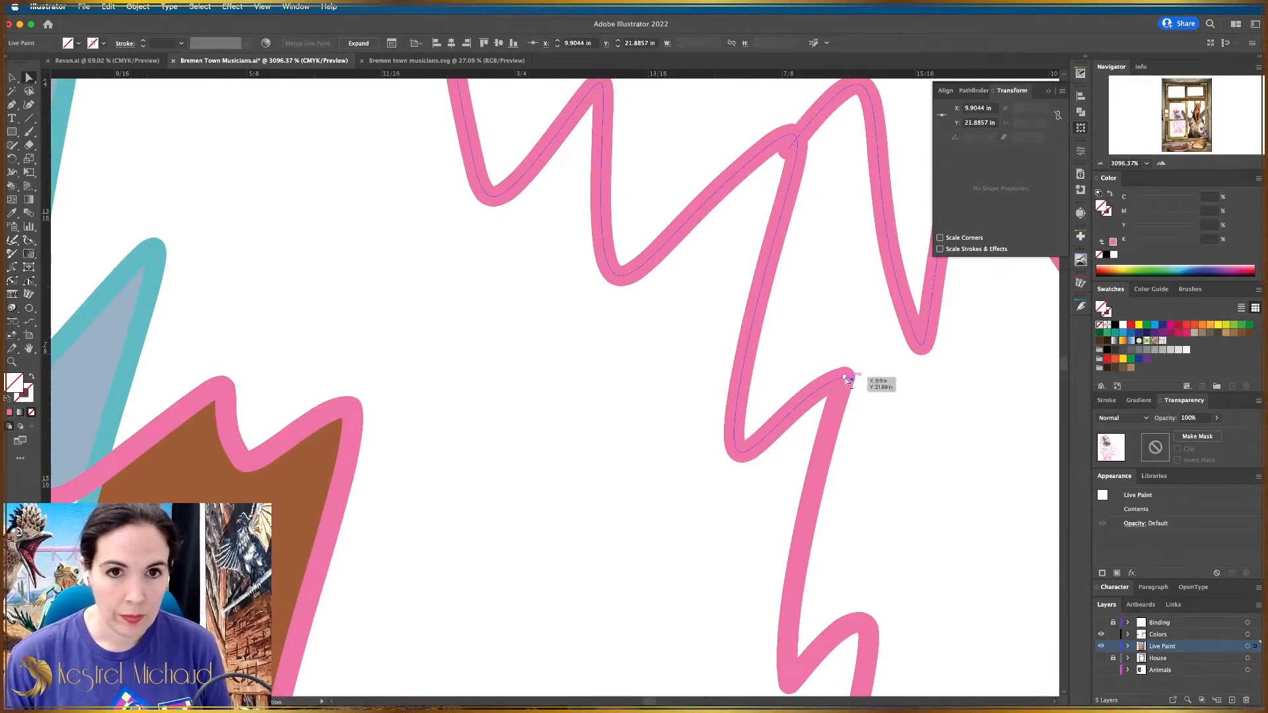
pyautogui.press('Delete')
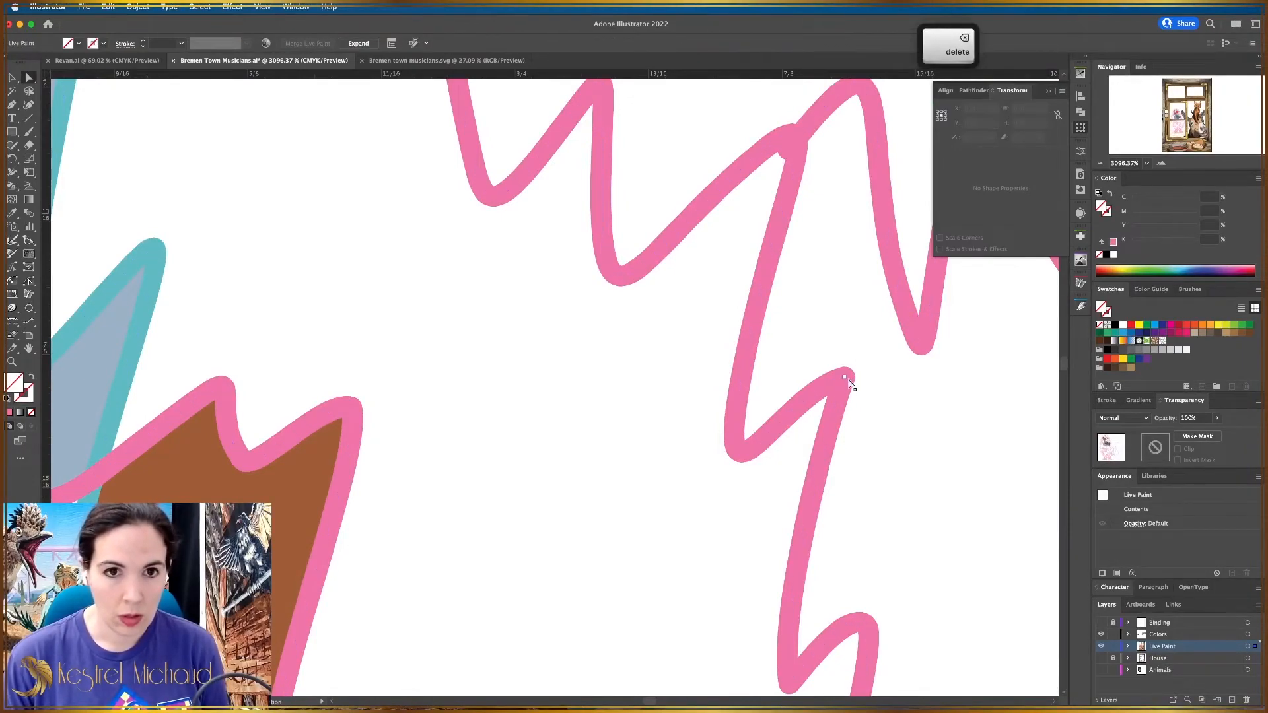
pyautogui.click(849, 382)
pyautogui.click(846, 376)
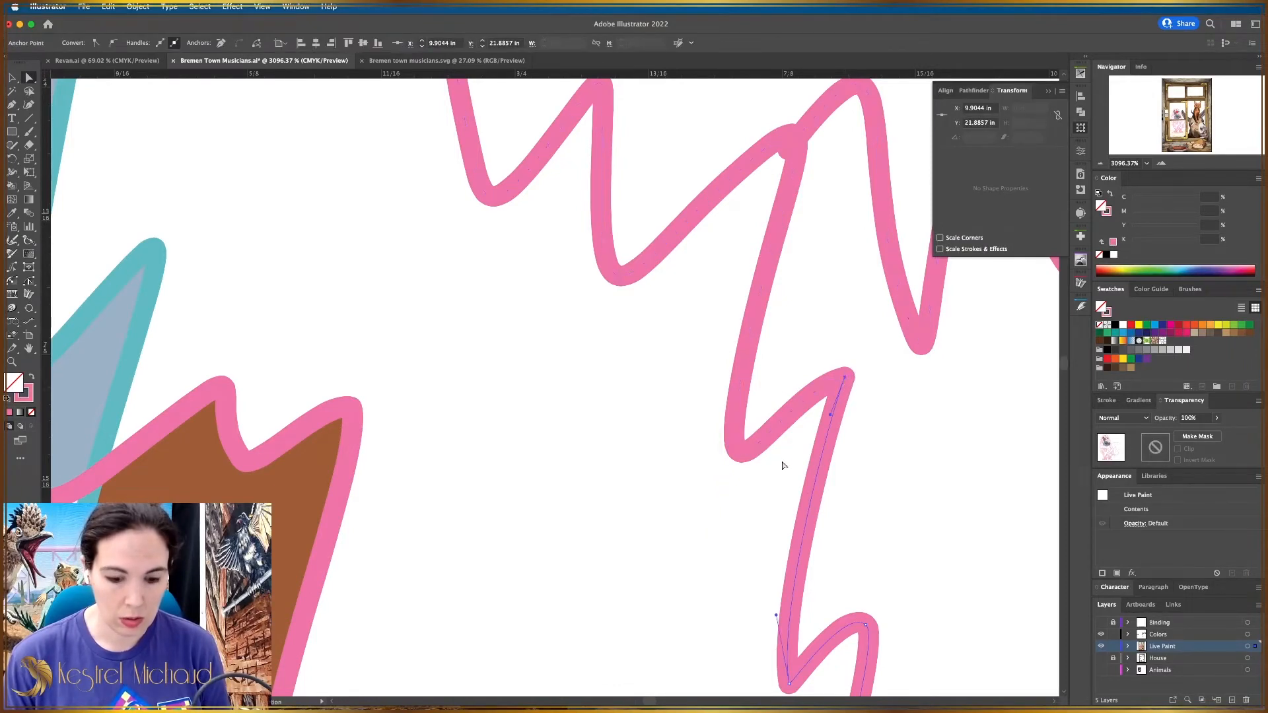
# Examine the fur lines around the eye and across the dog's face for gaps that affect the Live Paint regions.
pyautogui.press('k')
pyautogui.press('z')
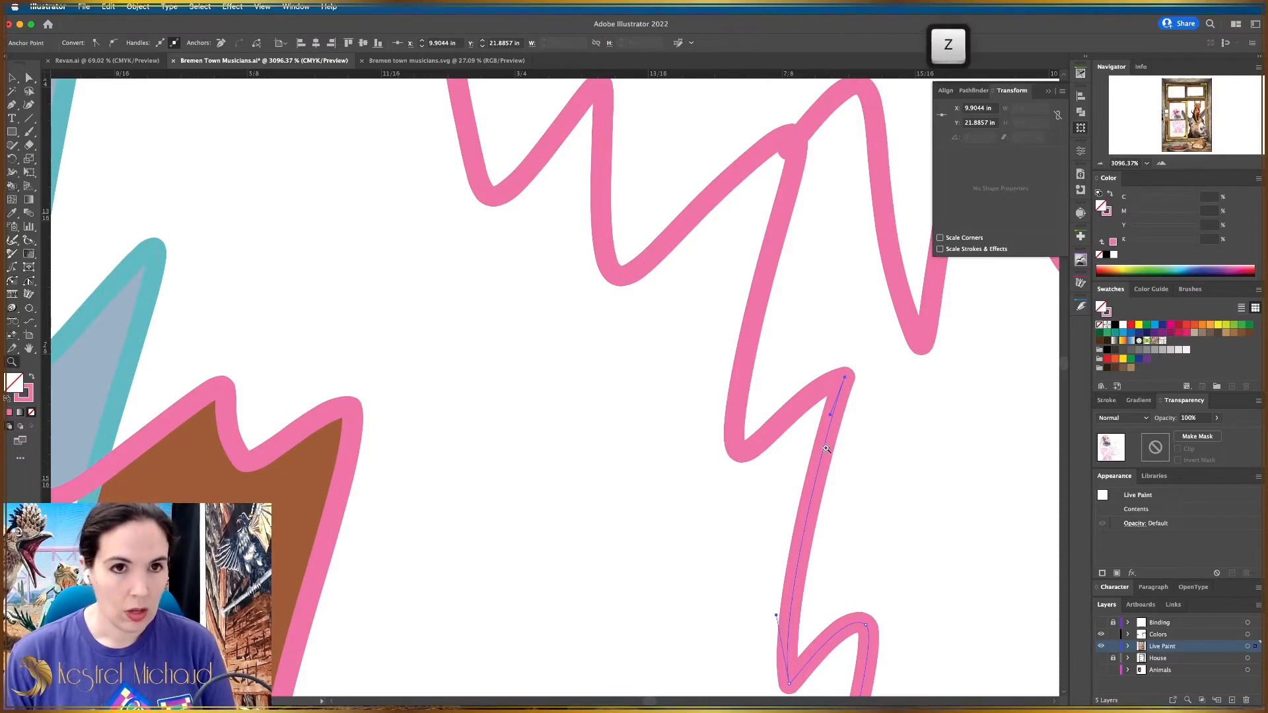
pyautogui.moveTo(827, 449); pyautogui.dragTo(615, 335)
pyautogui.keyDown('alt'); pyautogui.click(615, 334); pyautogui.keyUp('alt')
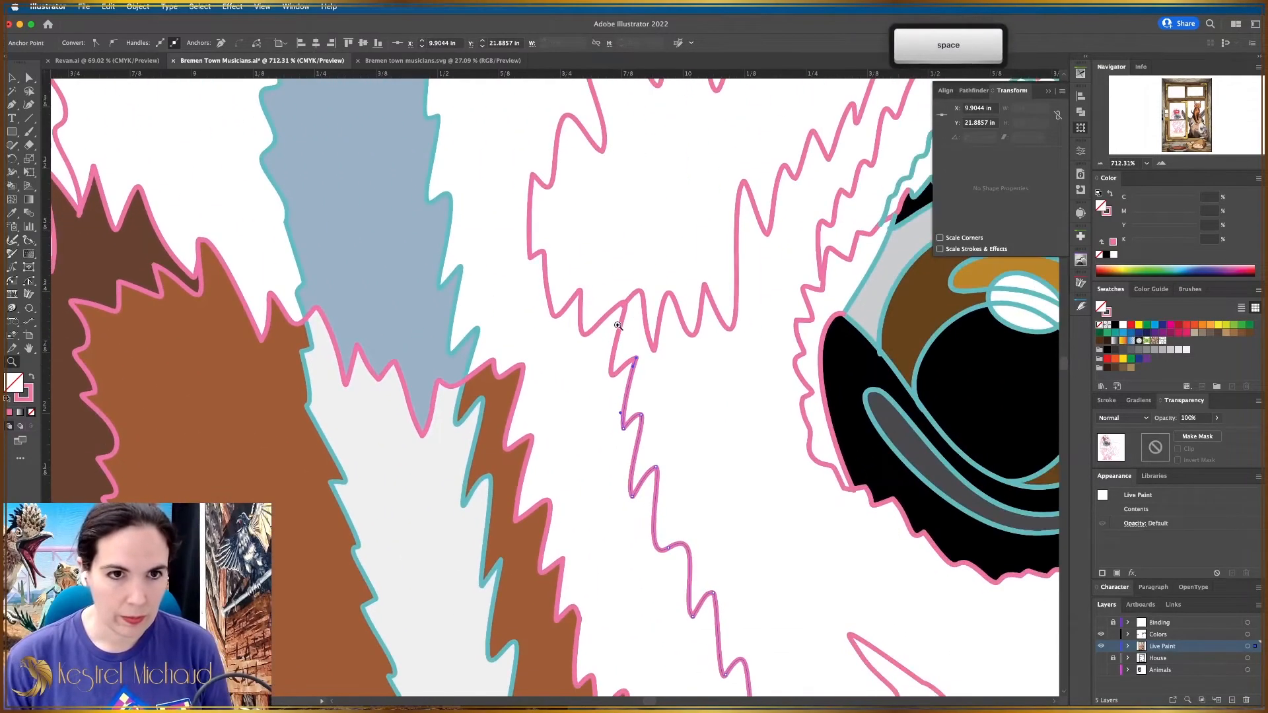
pyautogui.press('z')
pyautogui.keyDown('alt'); pyautogui.click(619, 326); pyautogui.keyUp('alt')
pyautogui.press('a')
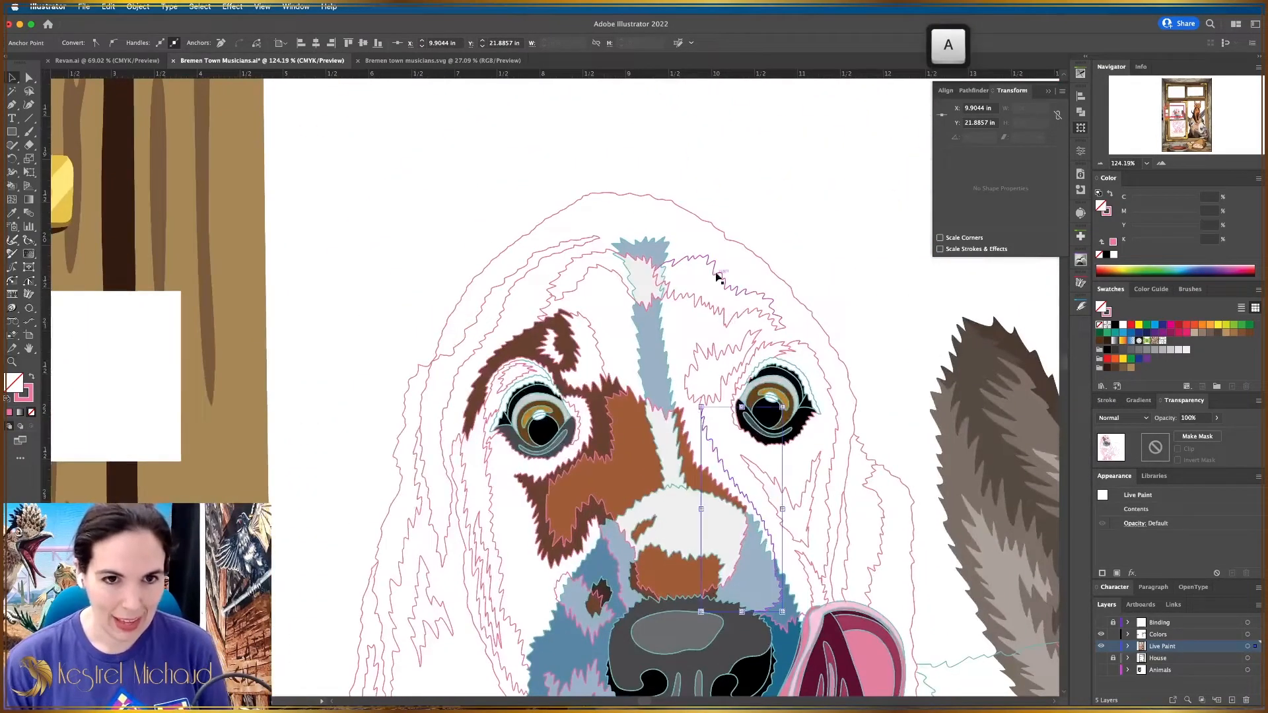
pyautogui.press('k')
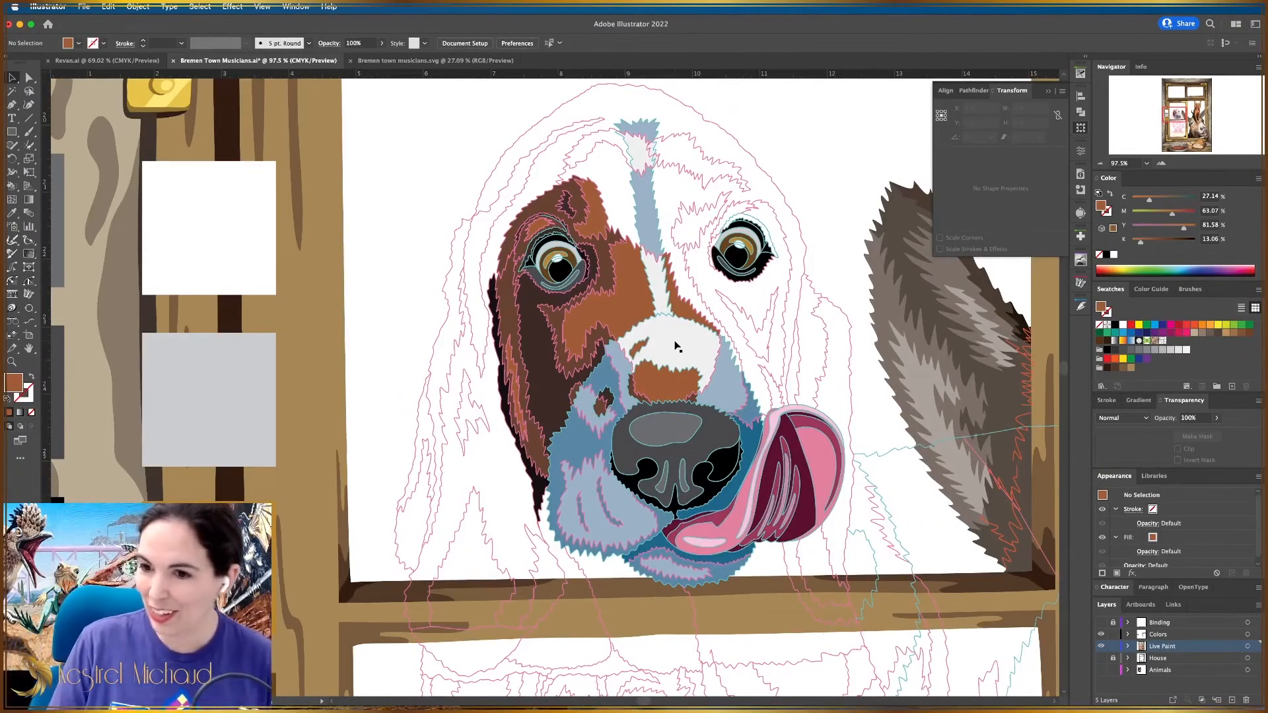
# Save the document and close the floating Transform panel.
pyautogui.press('super+s')
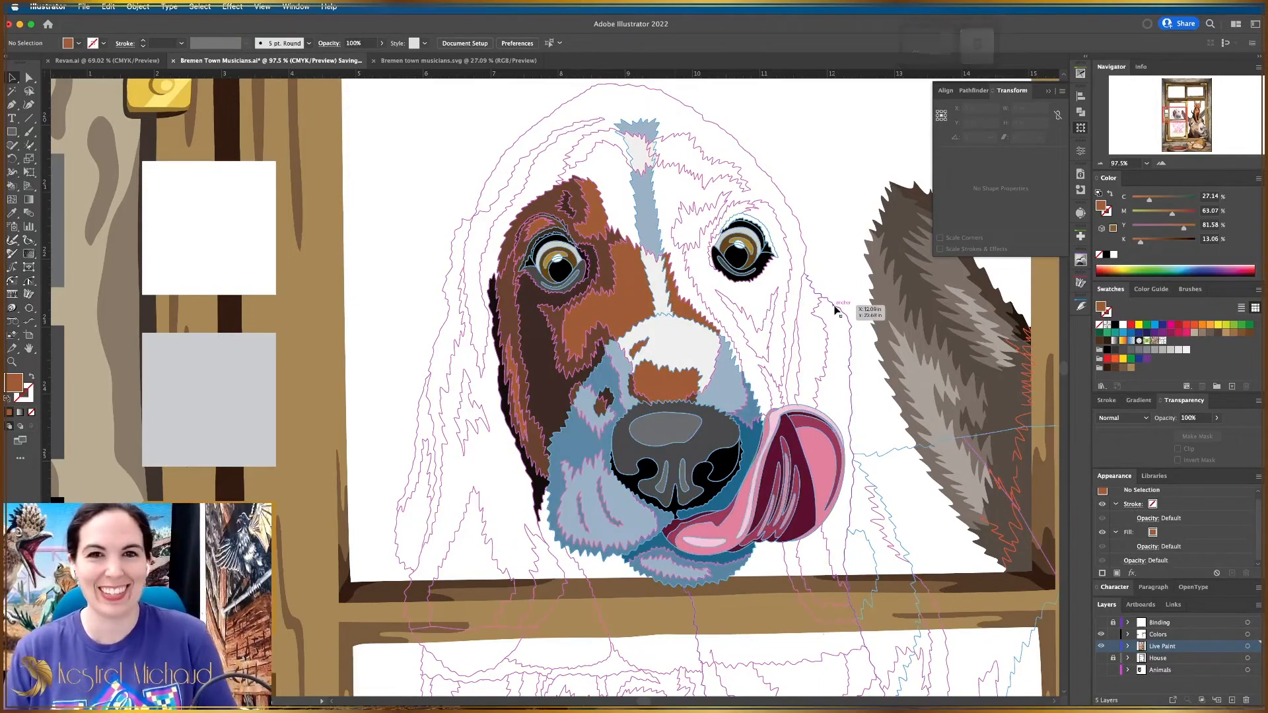
pyautogui.click(1081, 130)
# Within the dog's isolated Live Paint group, undo the removal of the fur line running from the unfilled-side eye to the muzzle.
pyautogui.press('z')
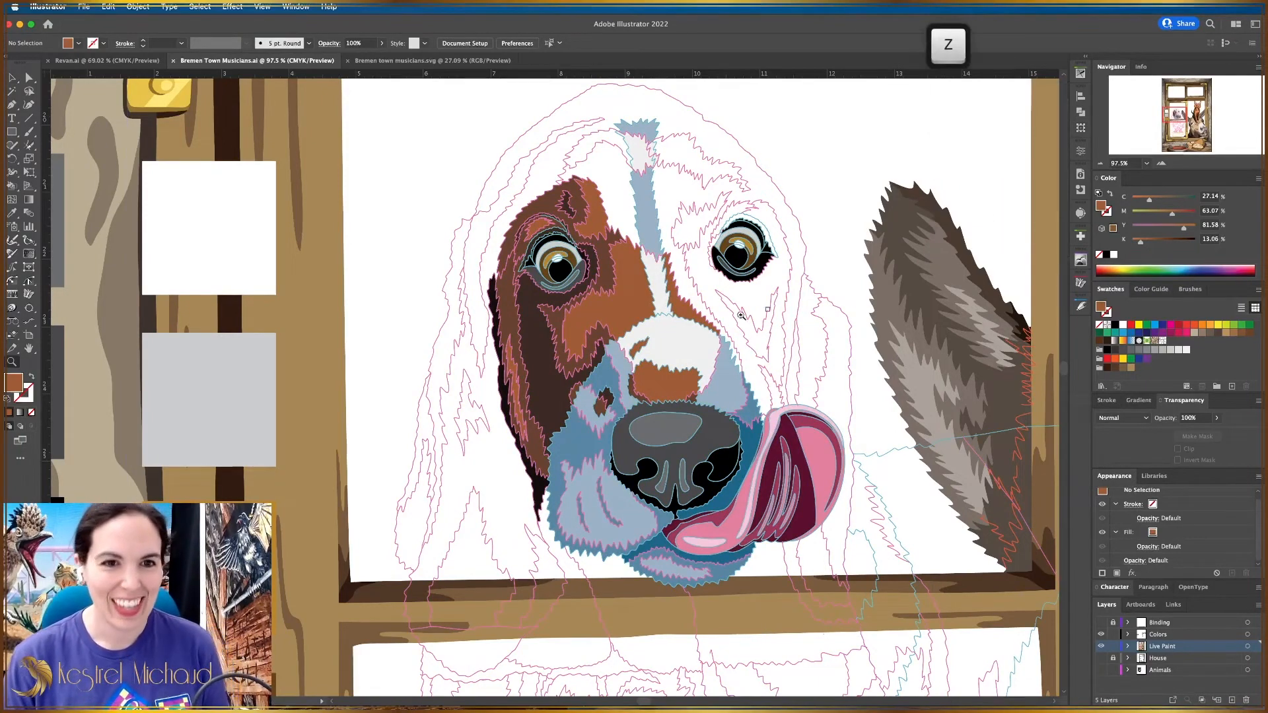
pyautogui.moveTo(667, 286); pyautogui.dragTo(921, 431)
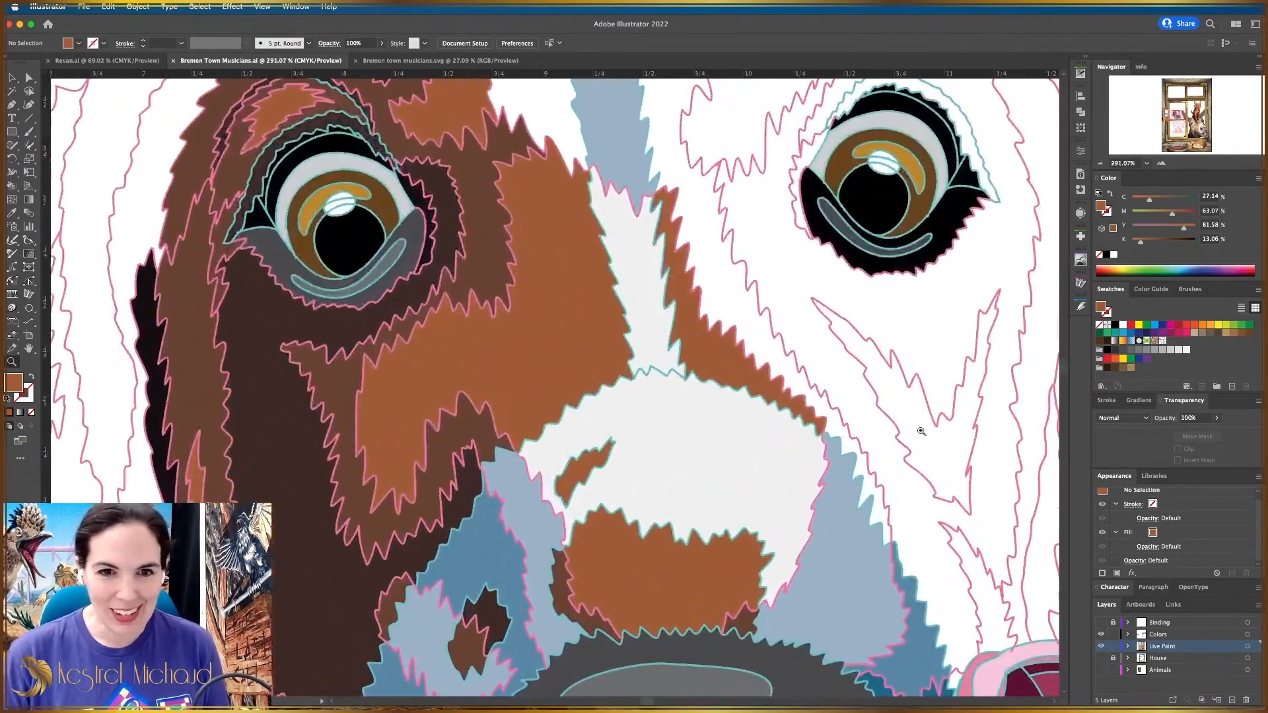
pyautogui.press('a')
pyautogui.press('super+a')
pyautogui.press('s')
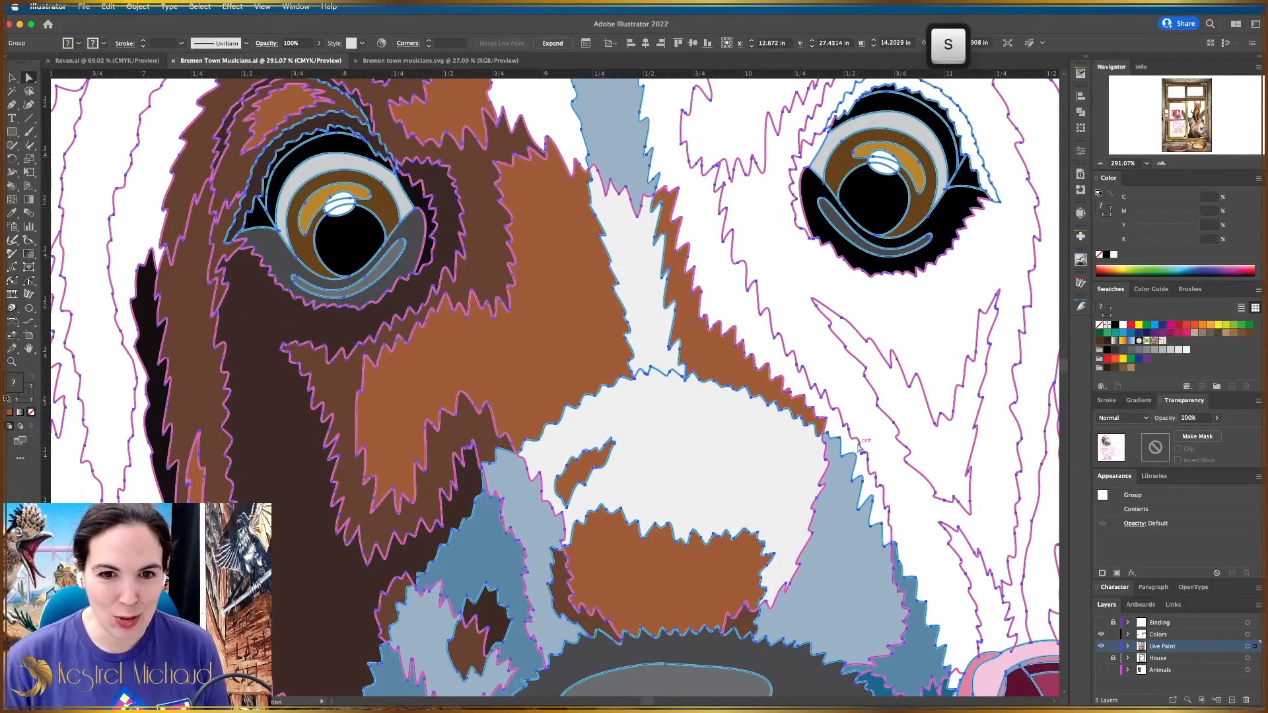
pyautogui.click(924, 515)
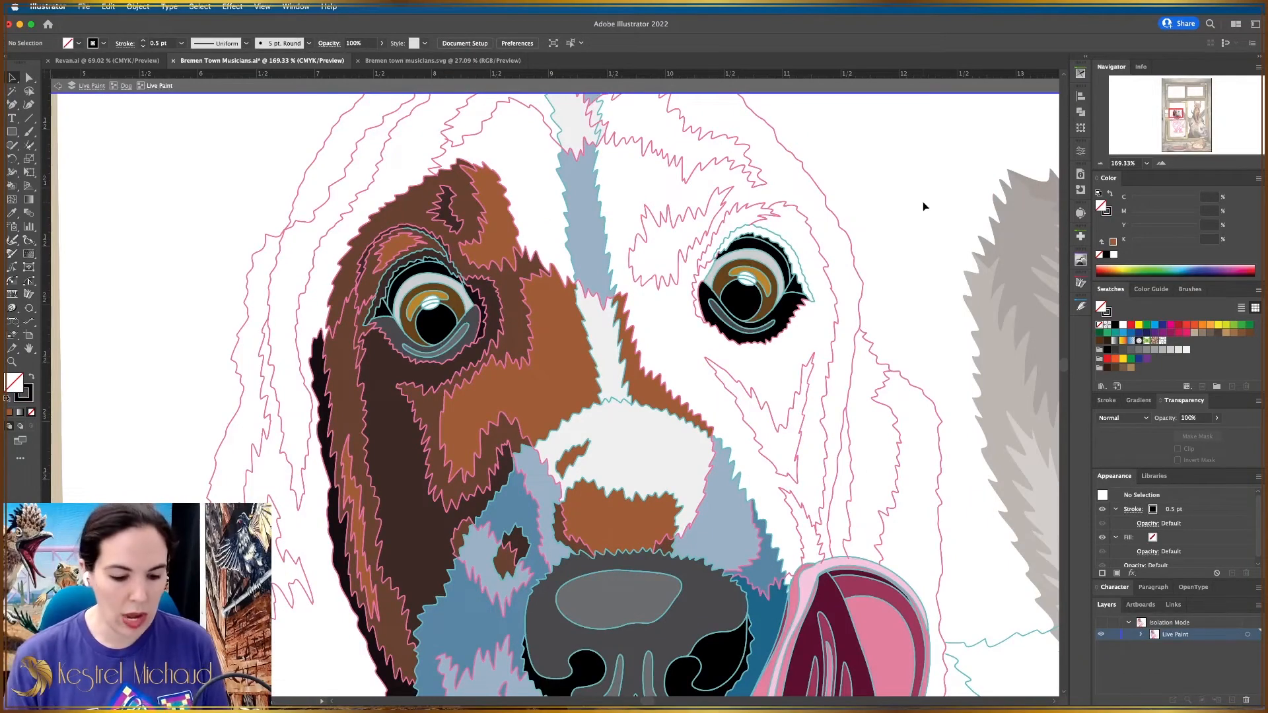
pyautogui.press('super+z')
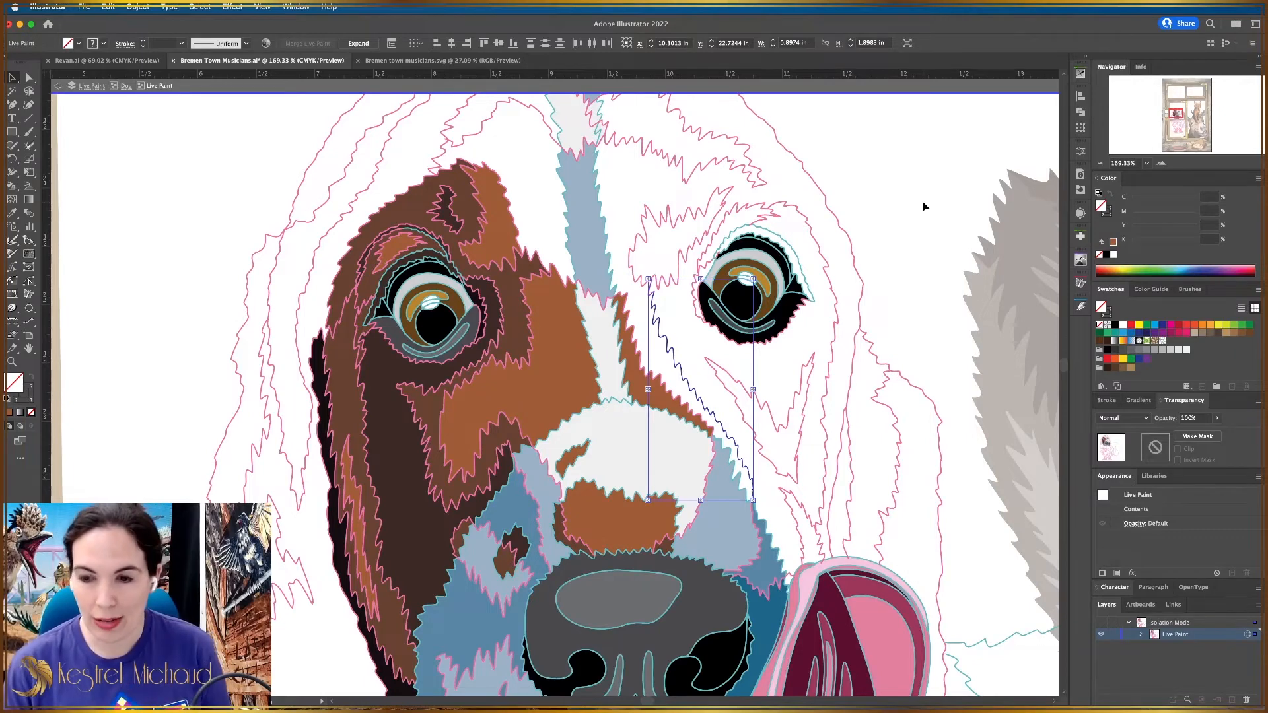
pyautogui.click(905, 264)
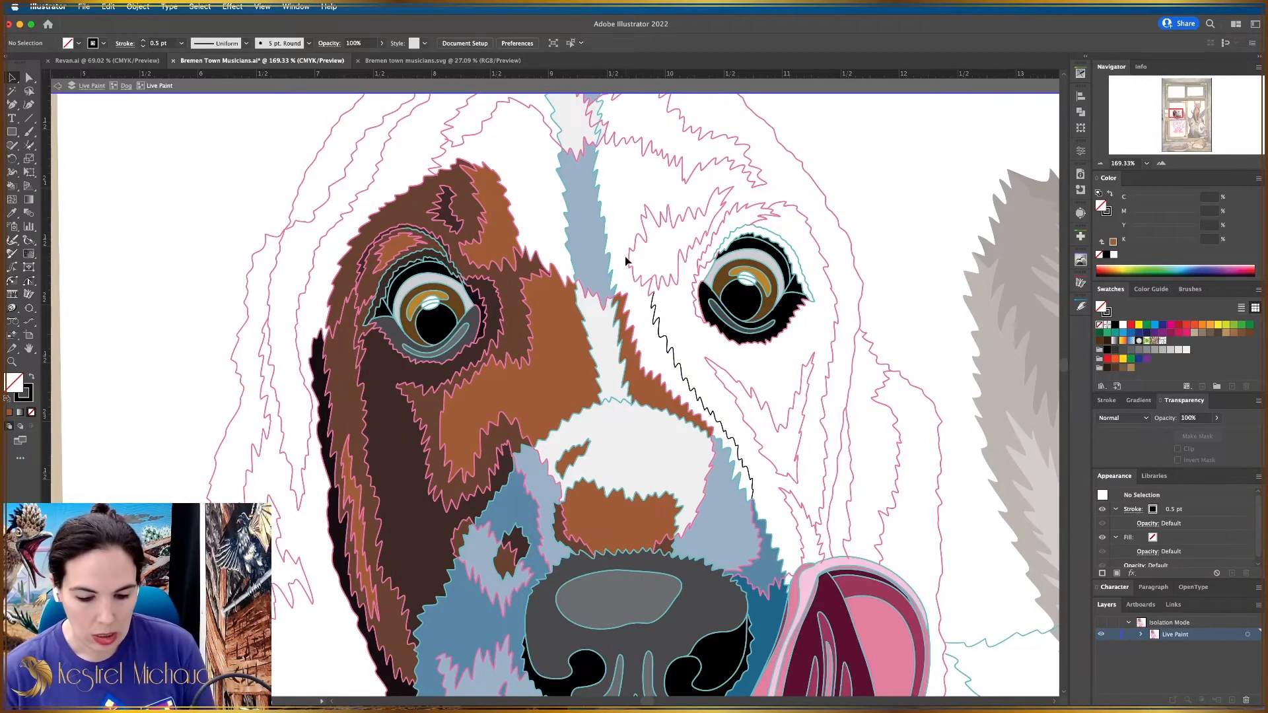
# Draw a zigzag fur line from above the dog's unfilled-side eye up to the outer head outline.
pyautogui.press('k')
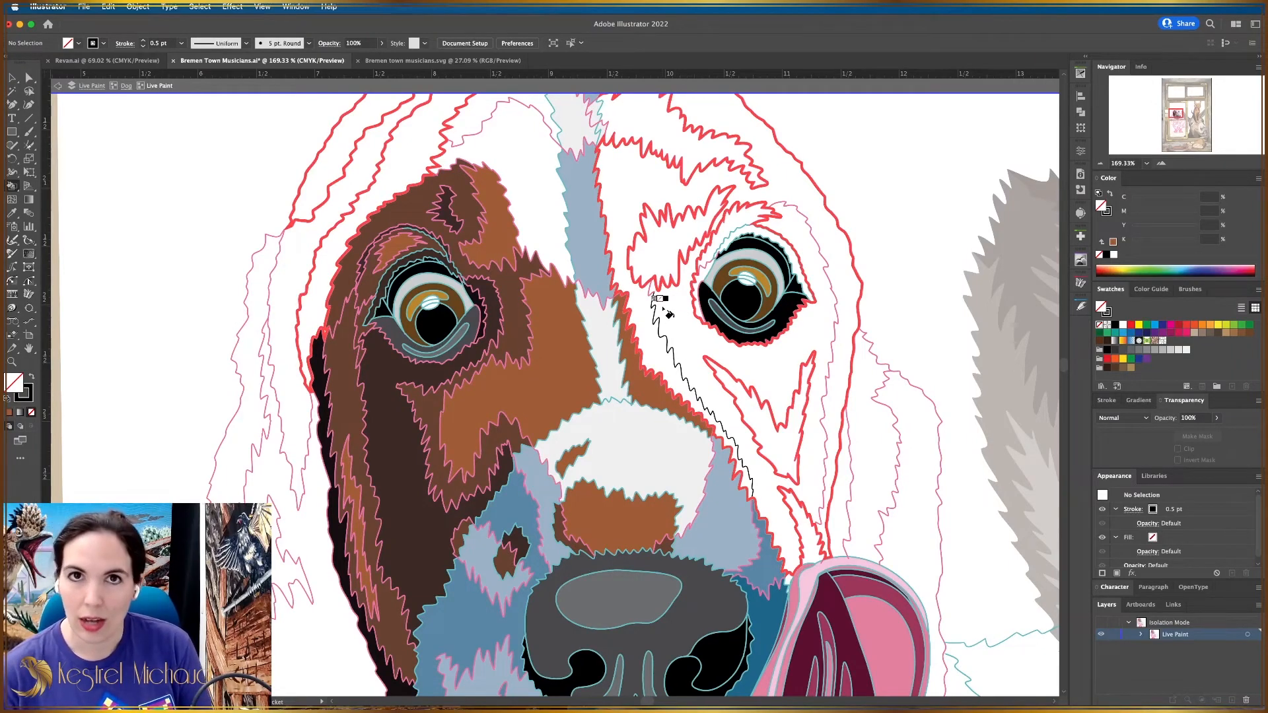
pyautogui.press('z')
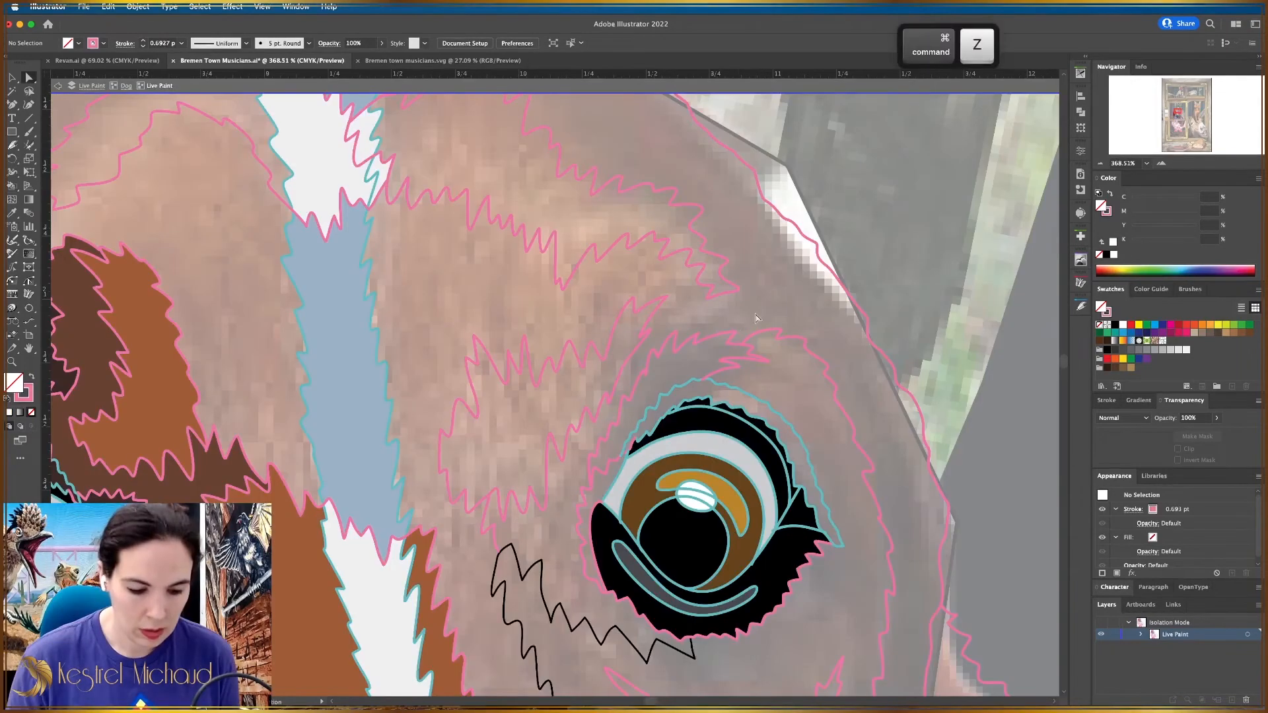
pyautogui.press('q')
pyautogui.press('a')
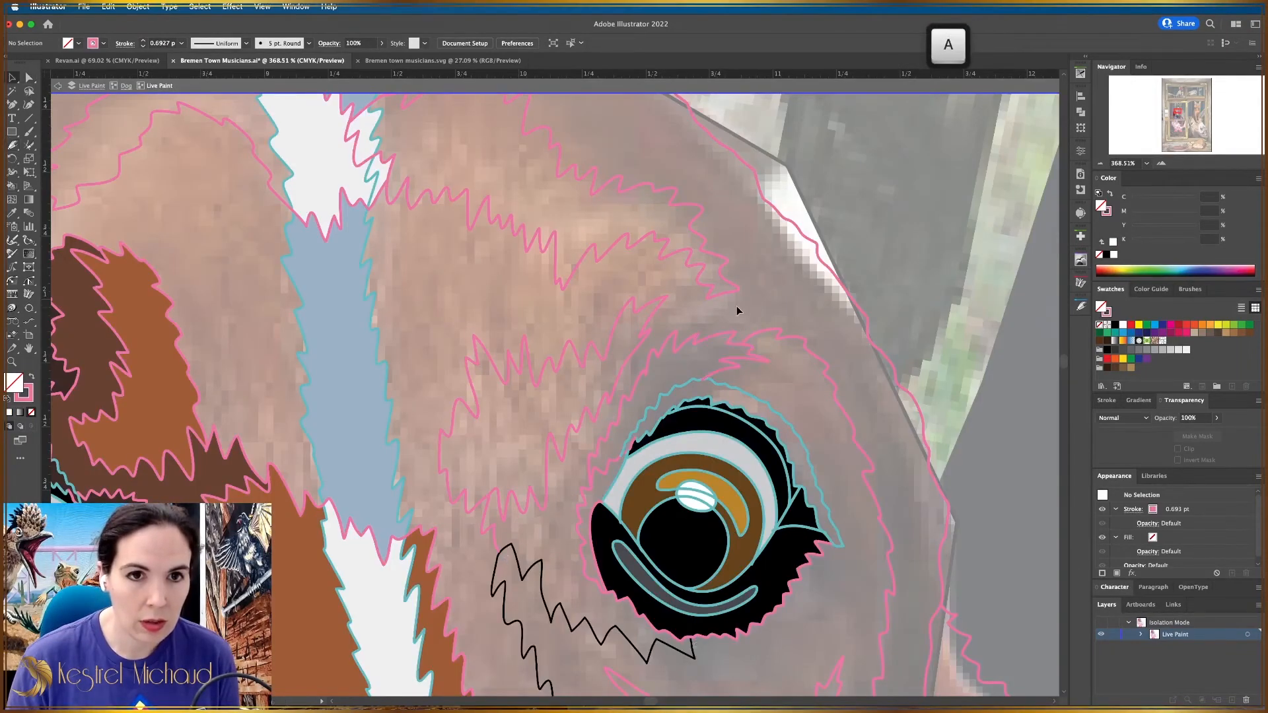
pyautogui.press('q')
pyautogui.moveTo(740, 313)
pyautogui.mouseDown()
pyautogui.moveTo(786, 292)
pyautogui.moveTo(750, 276)
pyautogui.moveTo(796, 258)
pyautogui.moveTo(767, 225)
pyautogui.mouseUp()
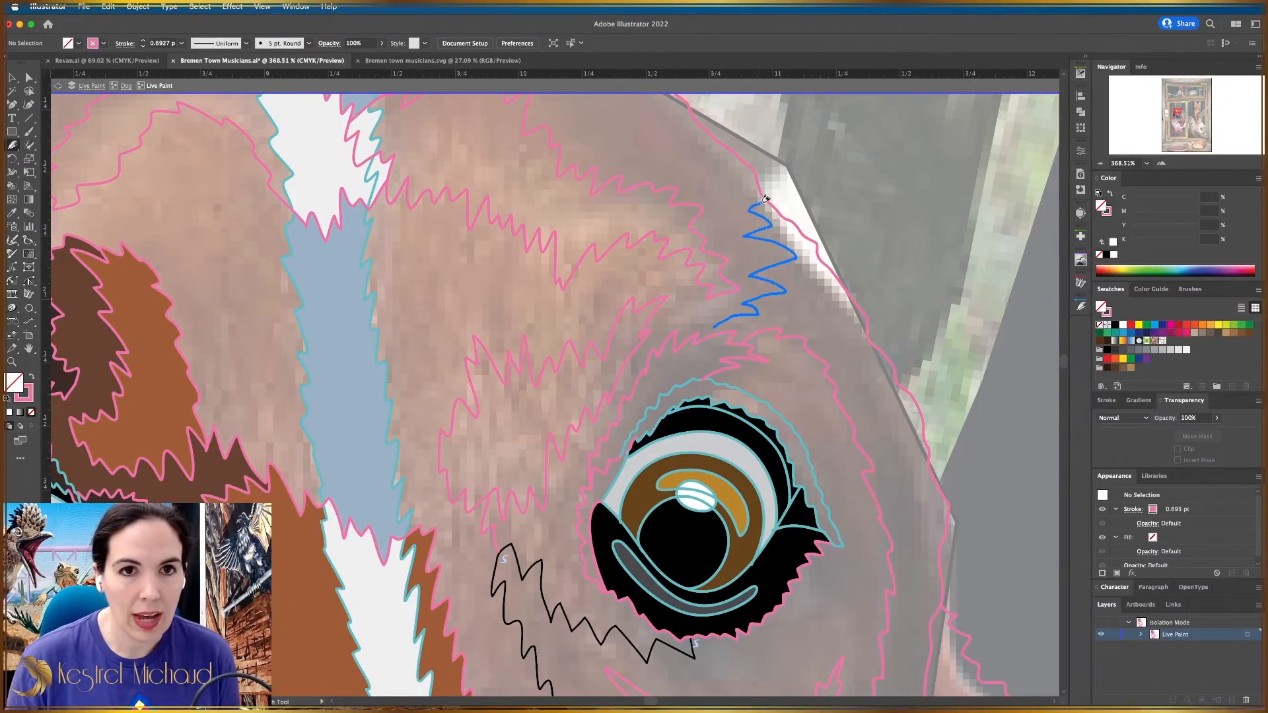
# Move the lower end anchor of the new zigzag line onto the fur line around the eye.
pyautogui.moveTo(800, 277); pyautogui.dragTo(798, 280)
pyautogui.press('a')
pyautogui.moveTo(712, 334); pyautogui.dragTo(706, 340)
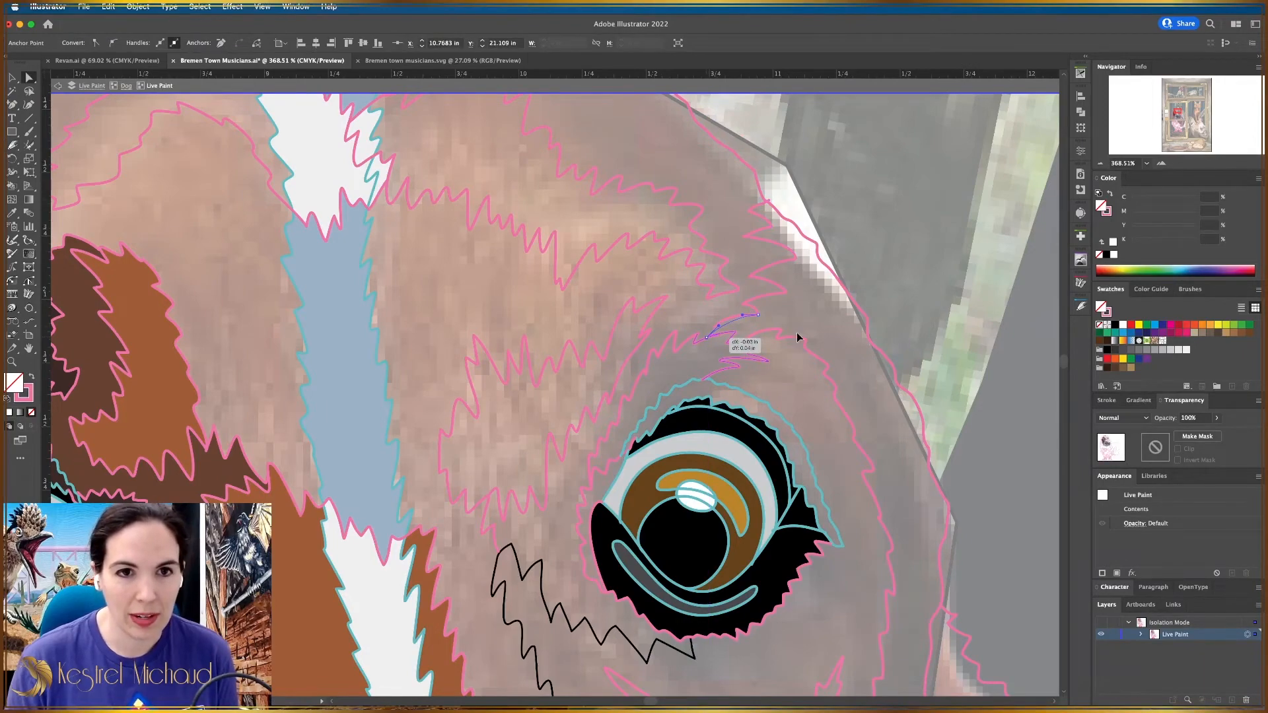
# Exit isolation mode and hide the Animals layer containing the reference photos.
pyautogui.press('z')
pyautogui.moveTo(786, 416); pyautogui.dragTo(691, 211)
pyautogui.press('Escape')
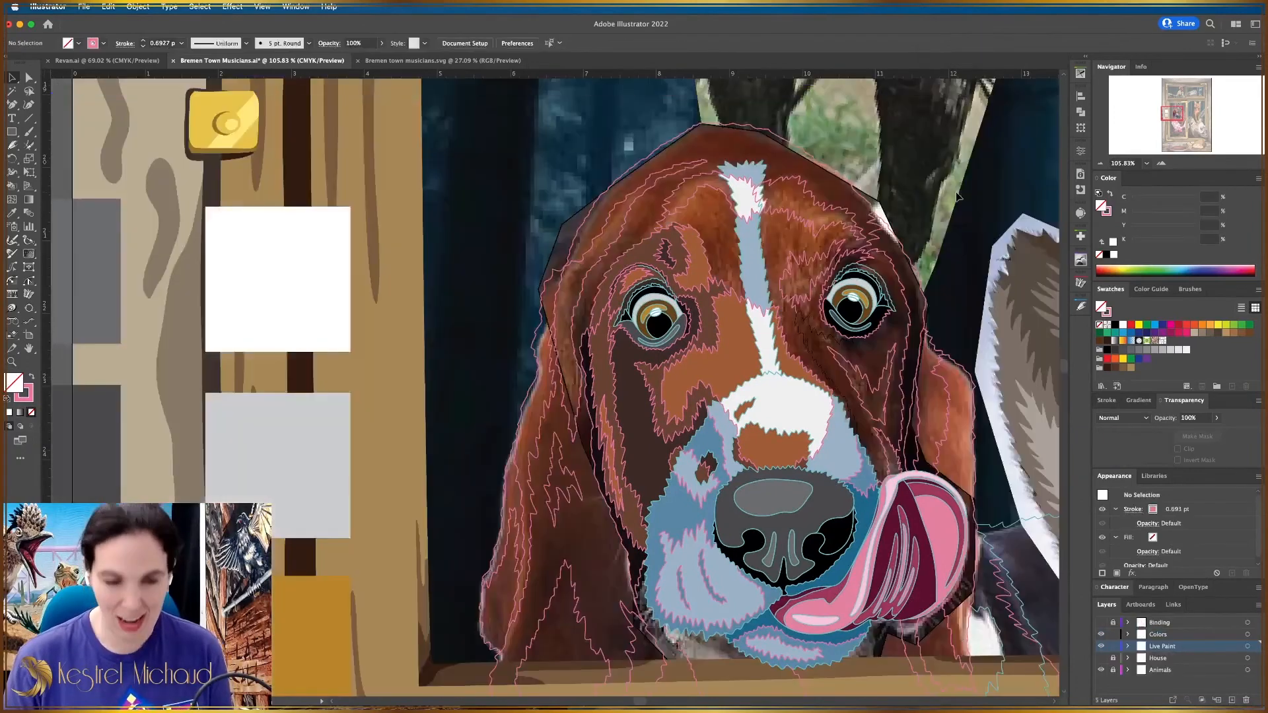
pyautogui.press('k')
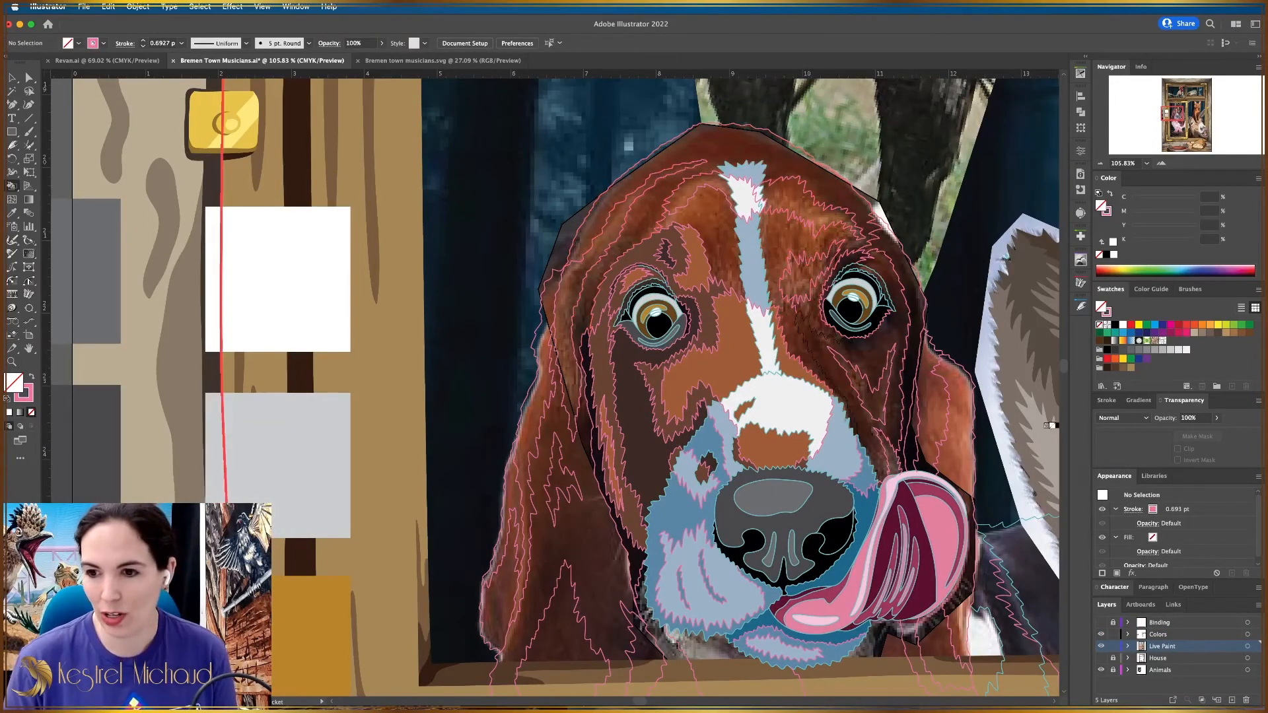
pyautogui.click(1101, 671)
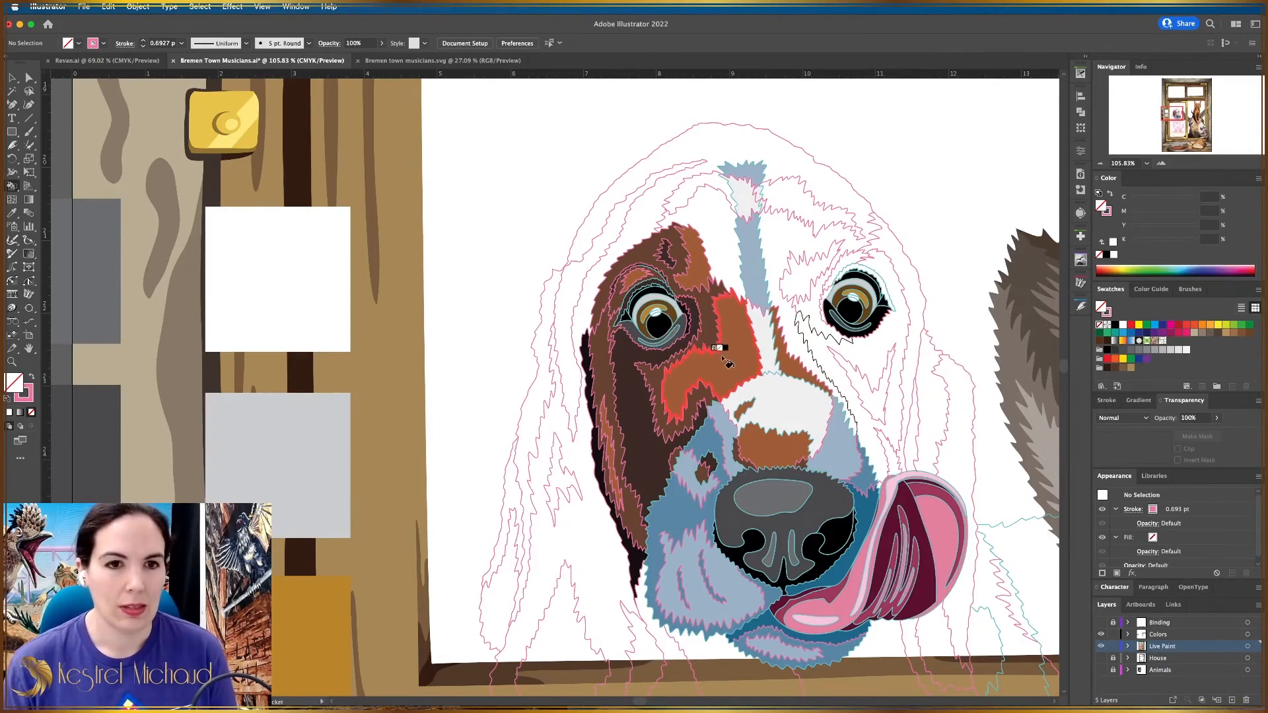
# Fill the dog's main head region with medium brown sampled from its face, and the forehead highlight patches with the lighter orange-brown.
pyautogui.press('i')
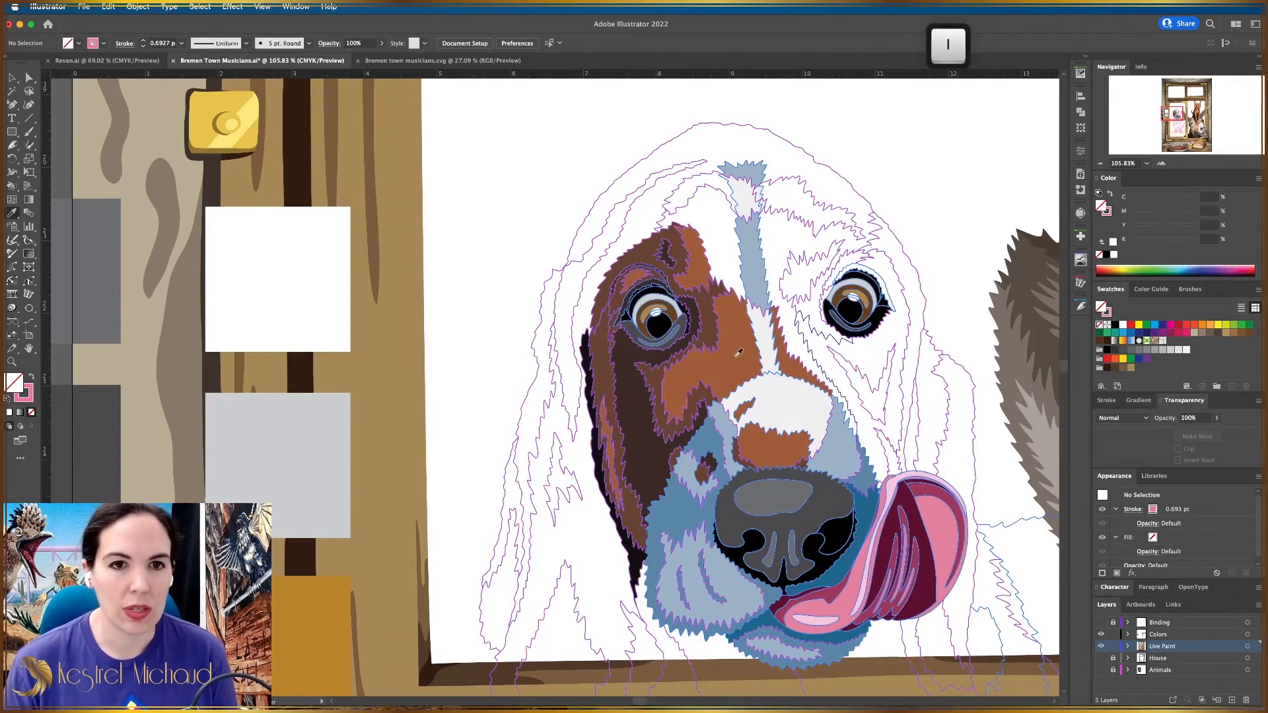
pyautogui.click(707, 303)
pyautogui.press('k')
pyautogui.click(784, 239)
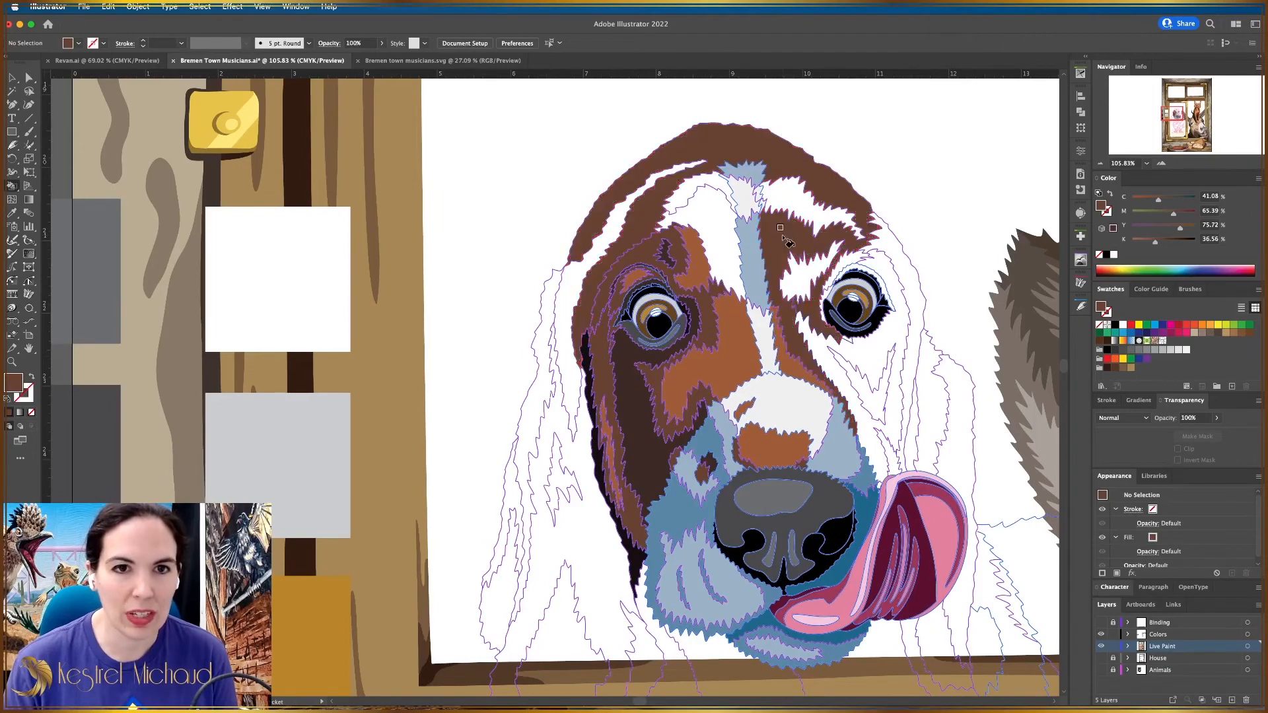
pyautogui.click(839, 201)
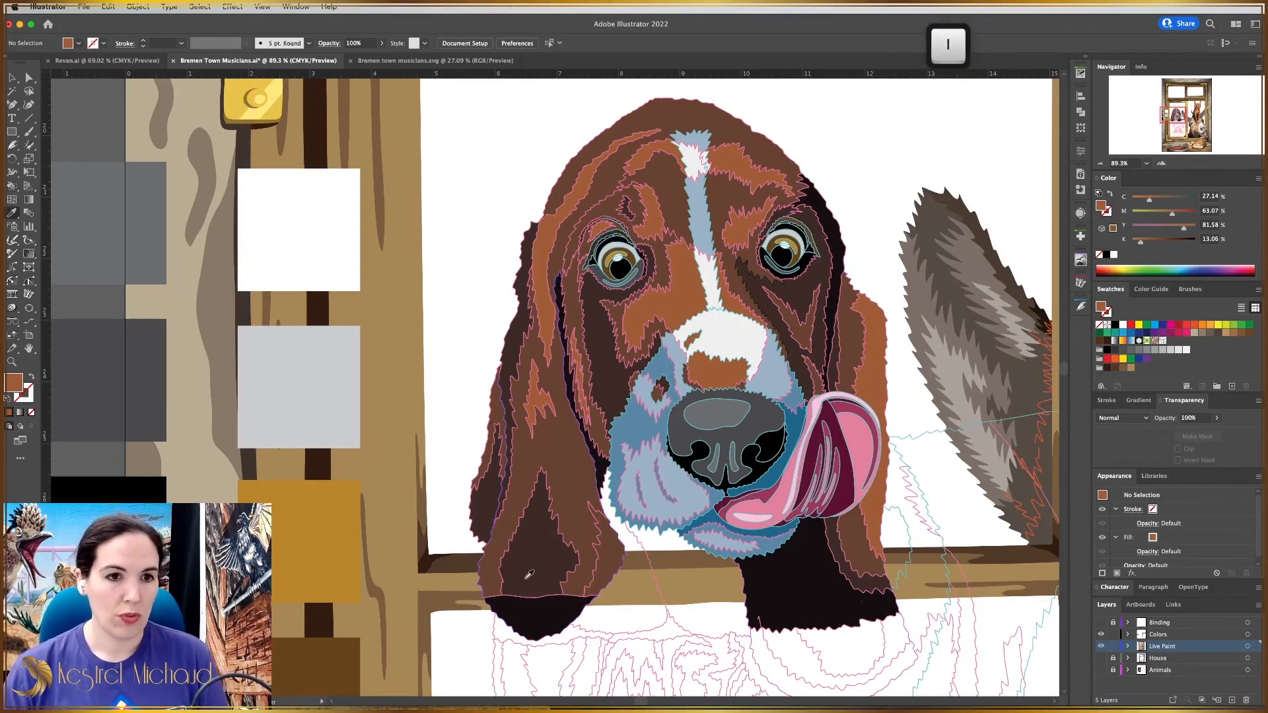
# Sample the ear's near-black brown, and fill the chest regions below the muzzle with the dark blue sampled from the chin.
pyautogui.click(543, 591)
pyautogui.press('k')
pyautogui.press('i')
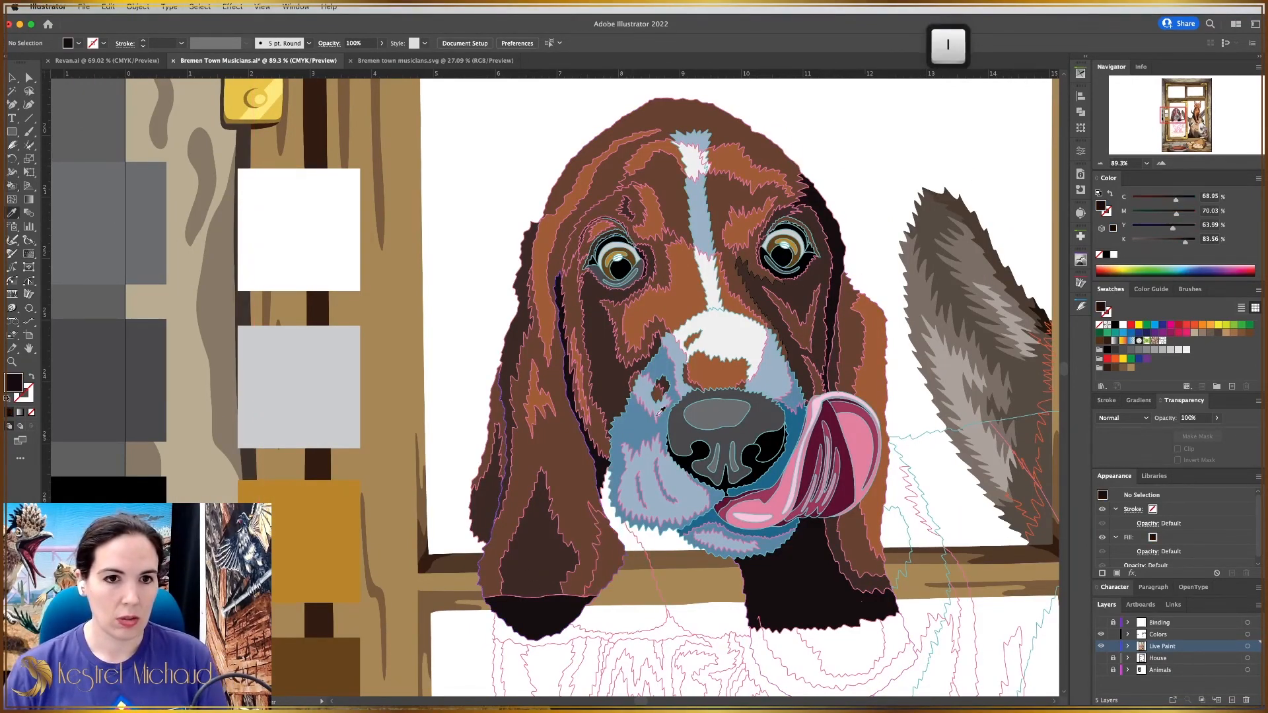
pyautogui.click(715, 512)
pyautogui.press('k')
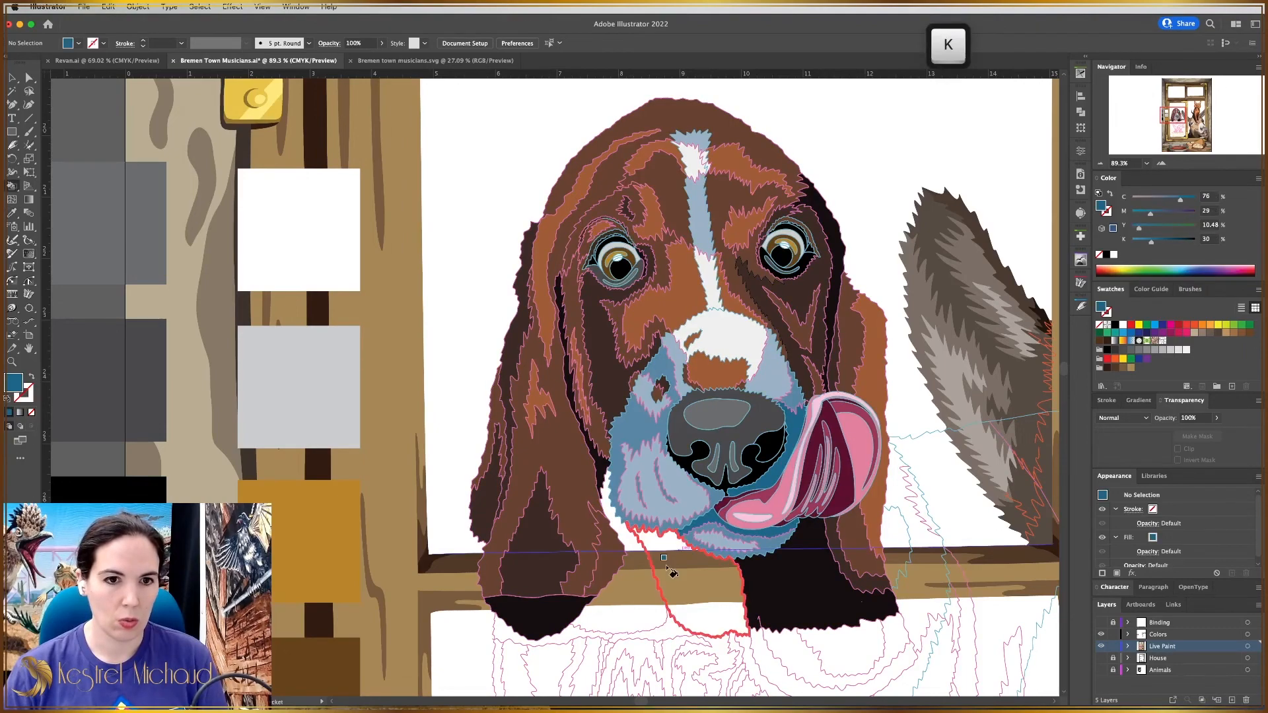
pyautogui.click(646, 598)
pyautogui.press('a')
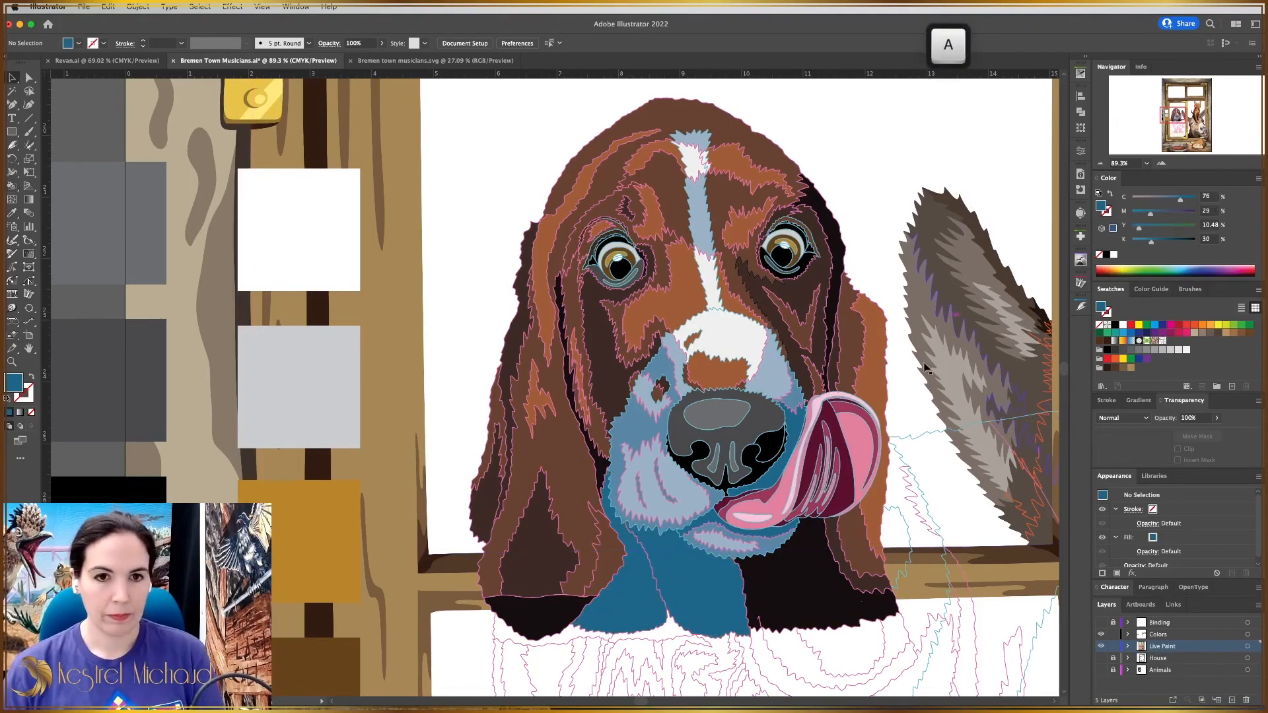
# Cut the dog's Live Paint group and paste it directly behind the window frame group.
pyautogui.press('z')
pyautogui.moveTo(751, 461)
pyautogui.mouseDown()
pyautogui.moveTo(687, 462)
pyautogui.moveTo(573, 329)
pyautogui.mouseUp()
pyautogui.press('space')
pyautogui.press('a')
pyautogui.click(621, 285)
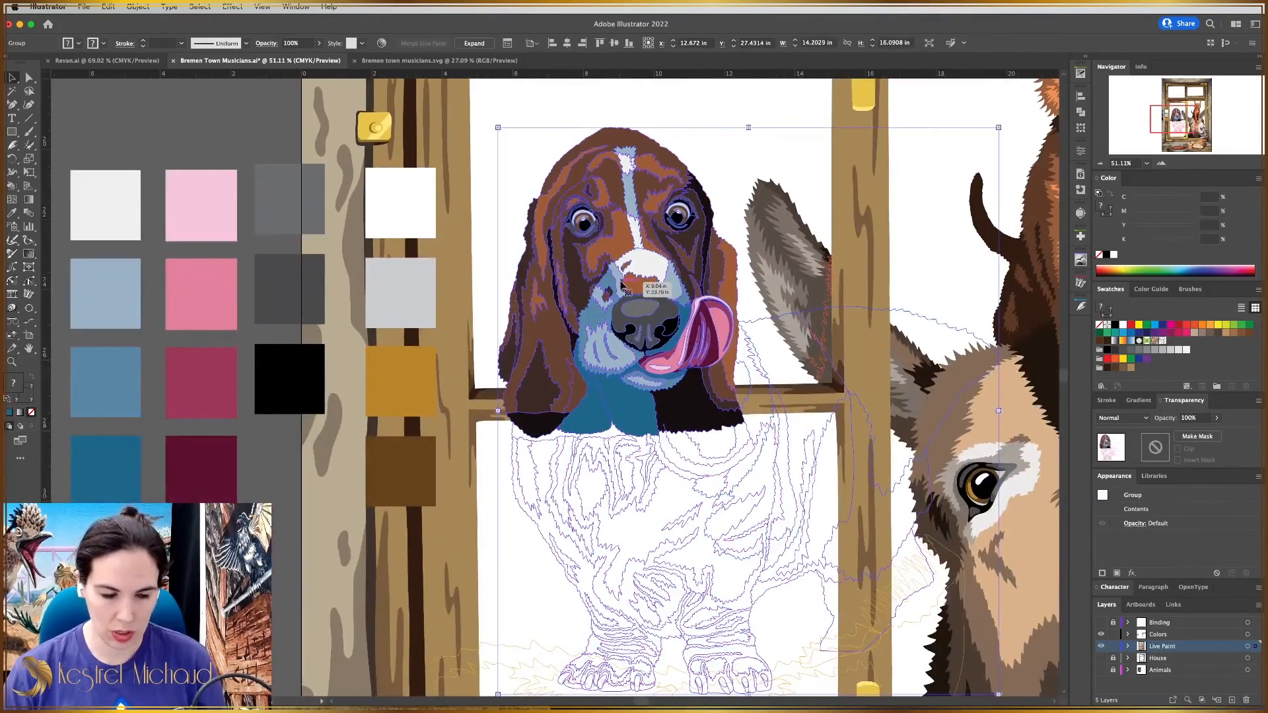
pyautogui.press('super+x')
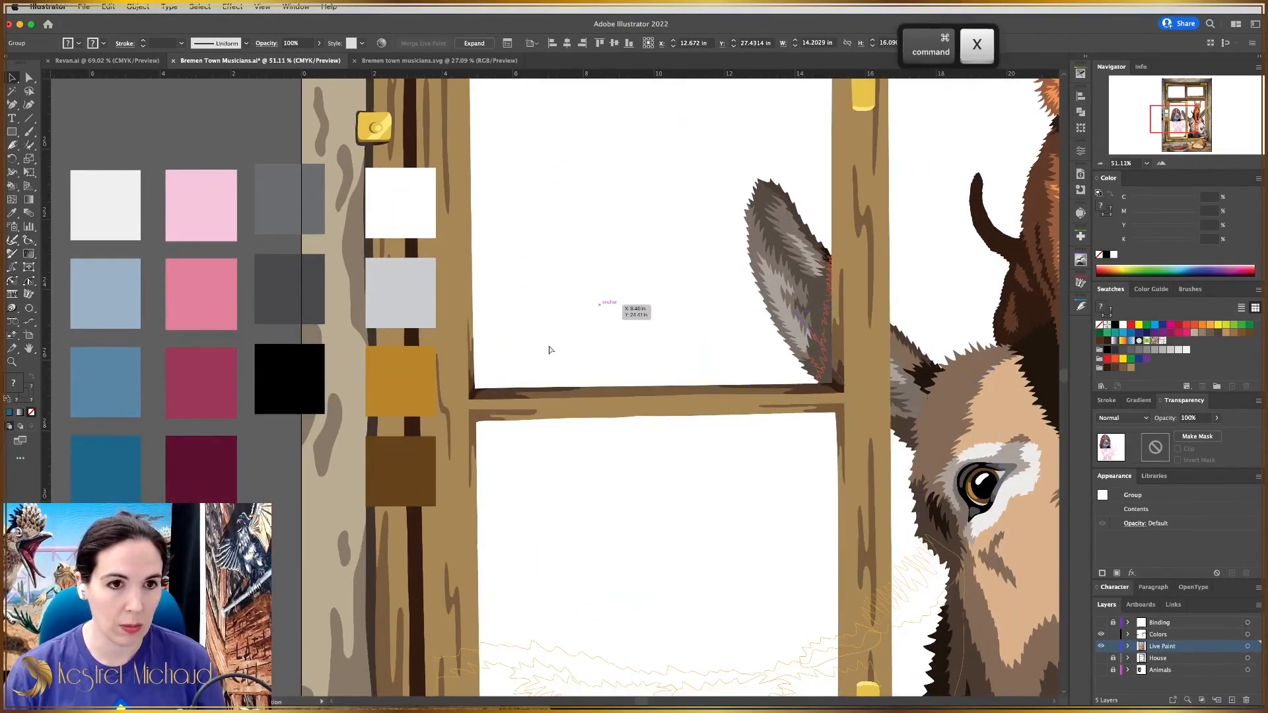
pyautogui.click(518, 402)
pyautogui.press('super+b')
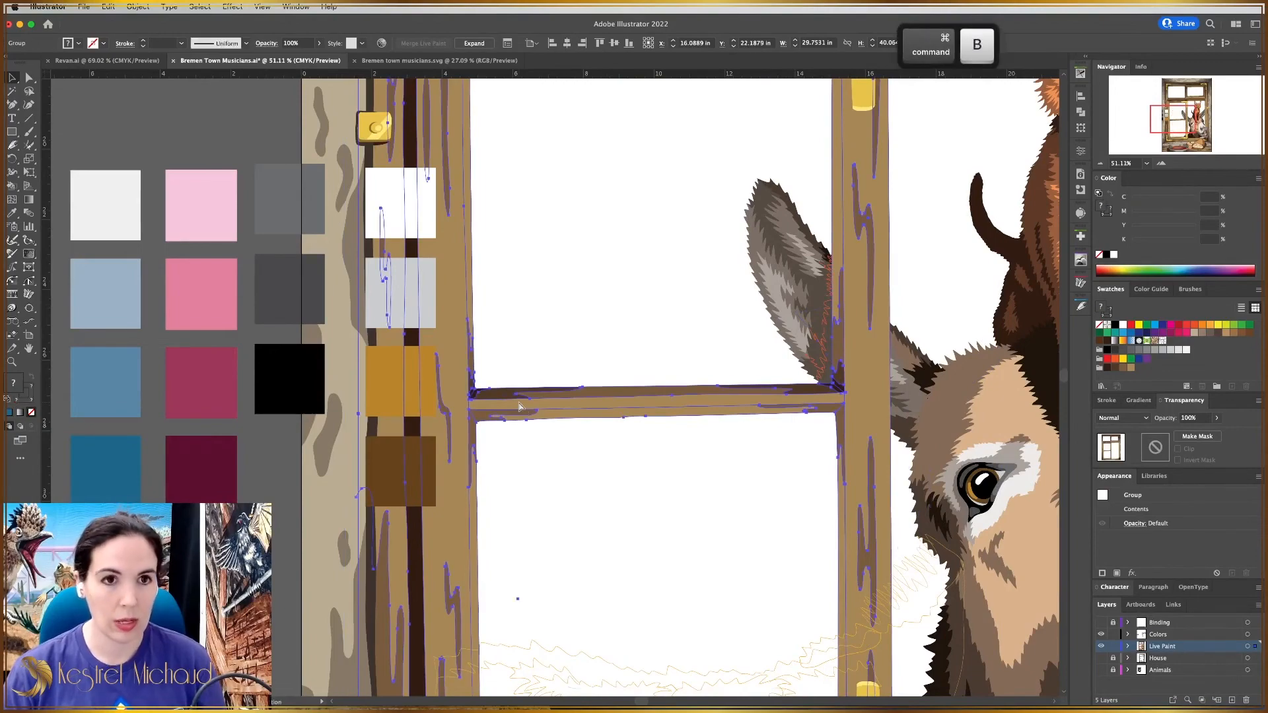
pyautogui.click(652, 212)
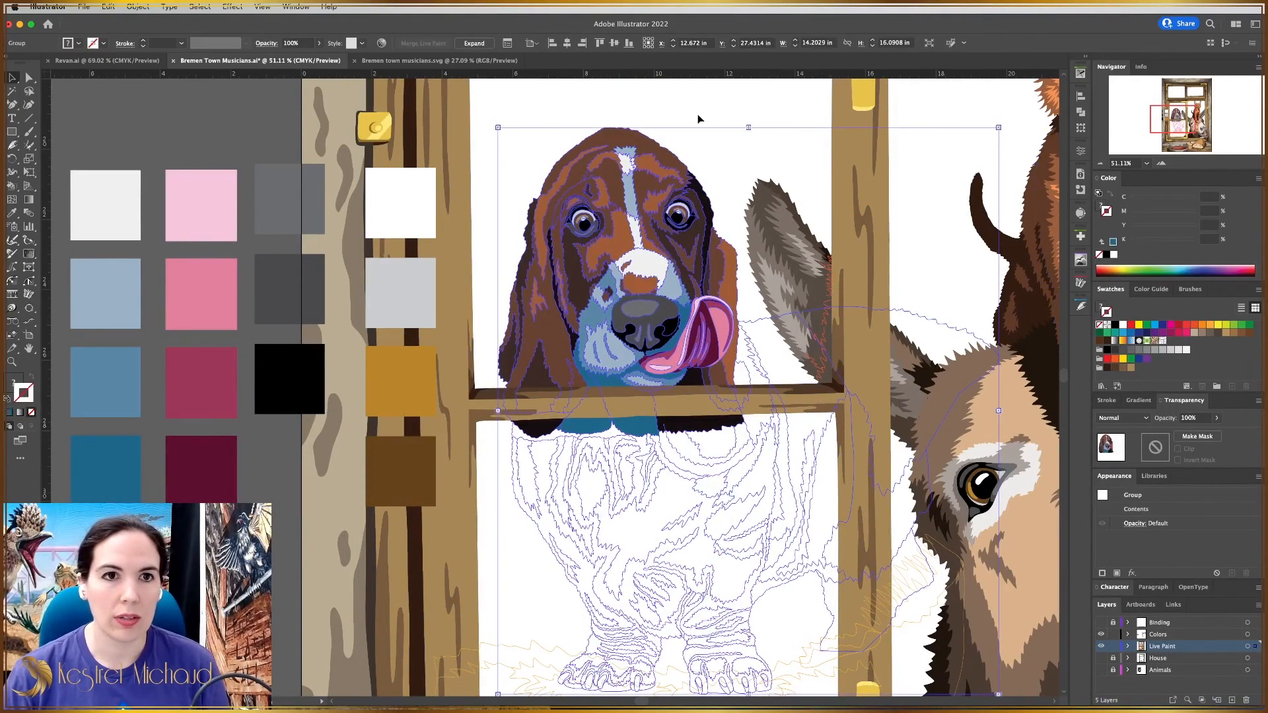
pyautogui.click(700, 140)
# Save the document and review the dog's placement behind the window frame.
pyautogui.press('super+0')
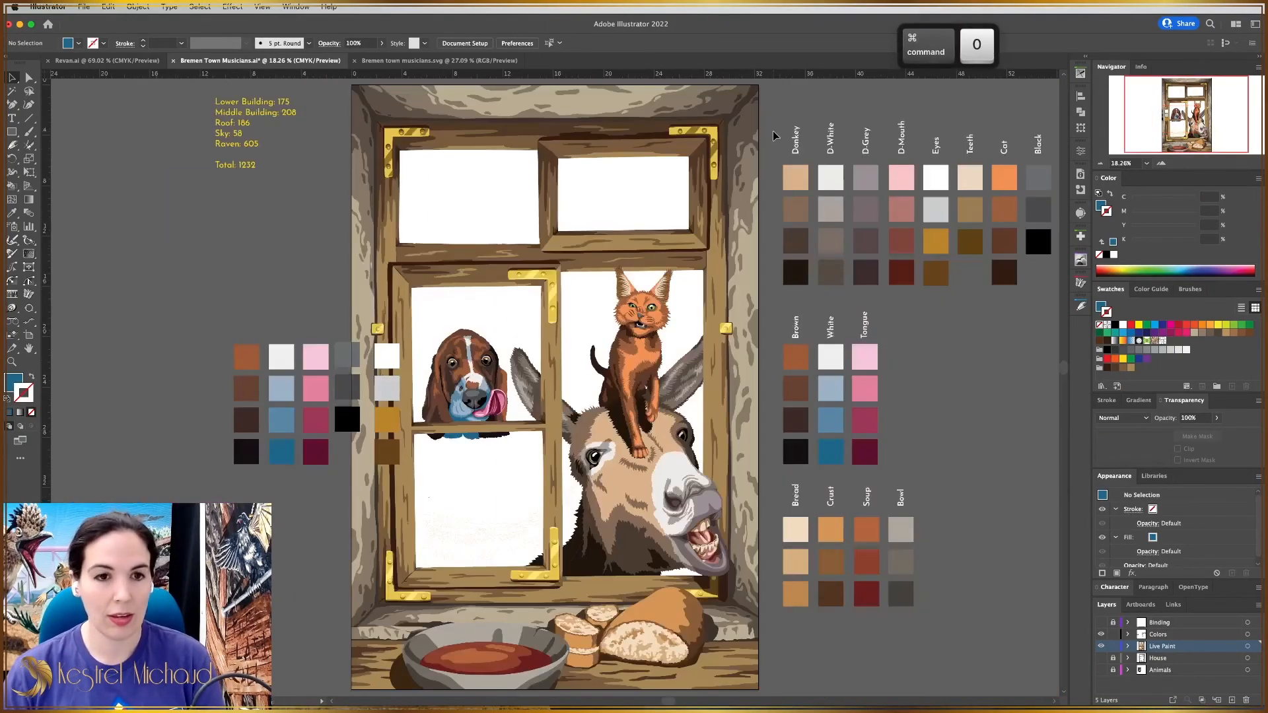
pyautogui.press('super+s')
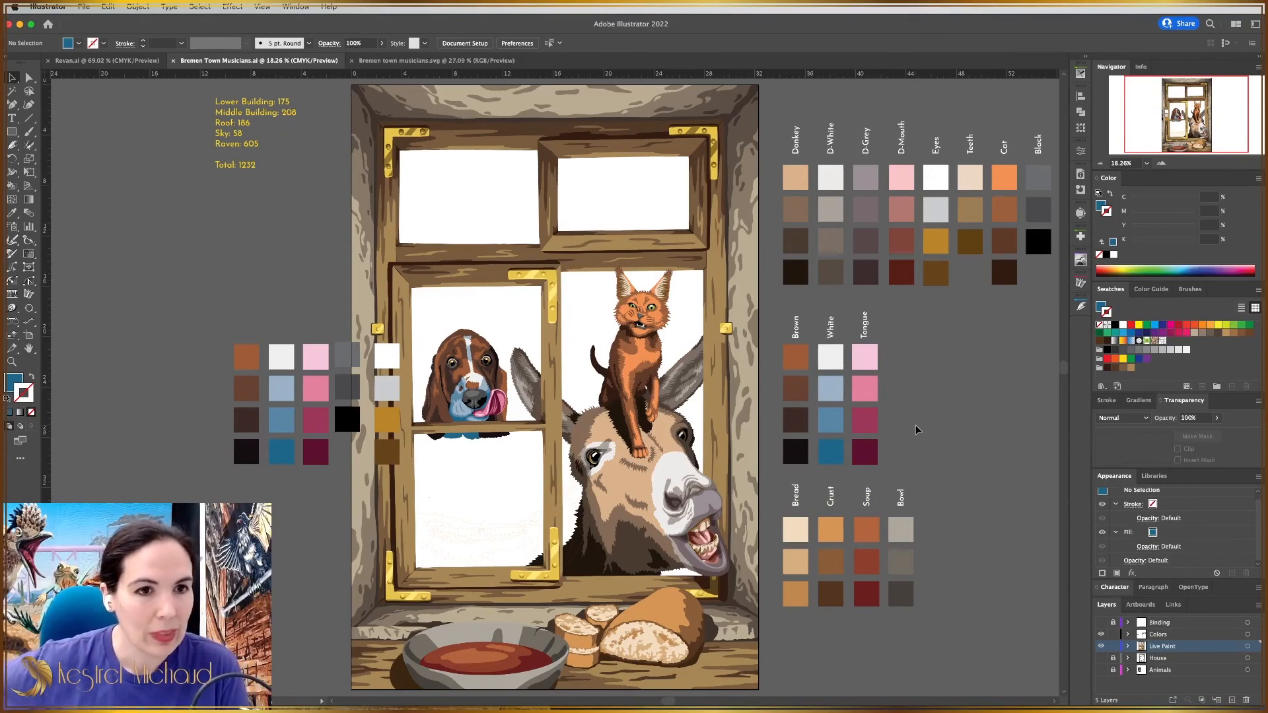
pyautogui.press('z')
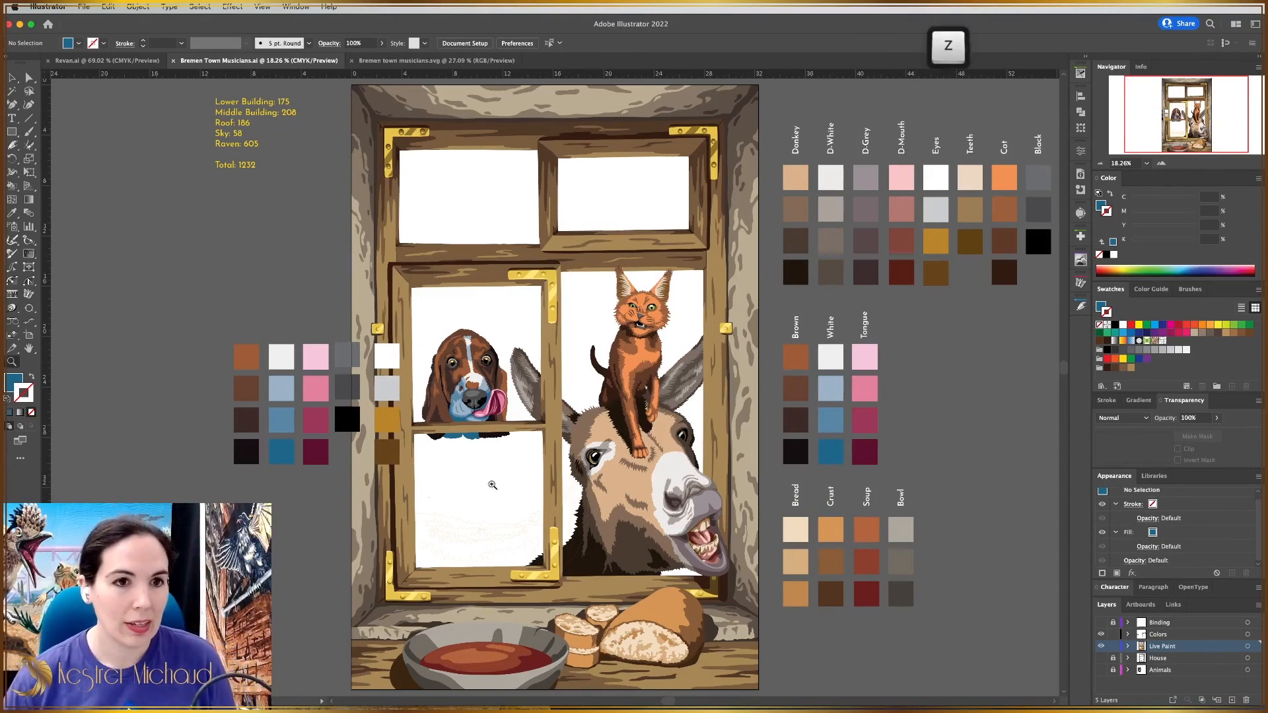
pyautogui.moveTo(468, 381); pyautogui.dragTo(729, 394)
pyautogui.press('space')
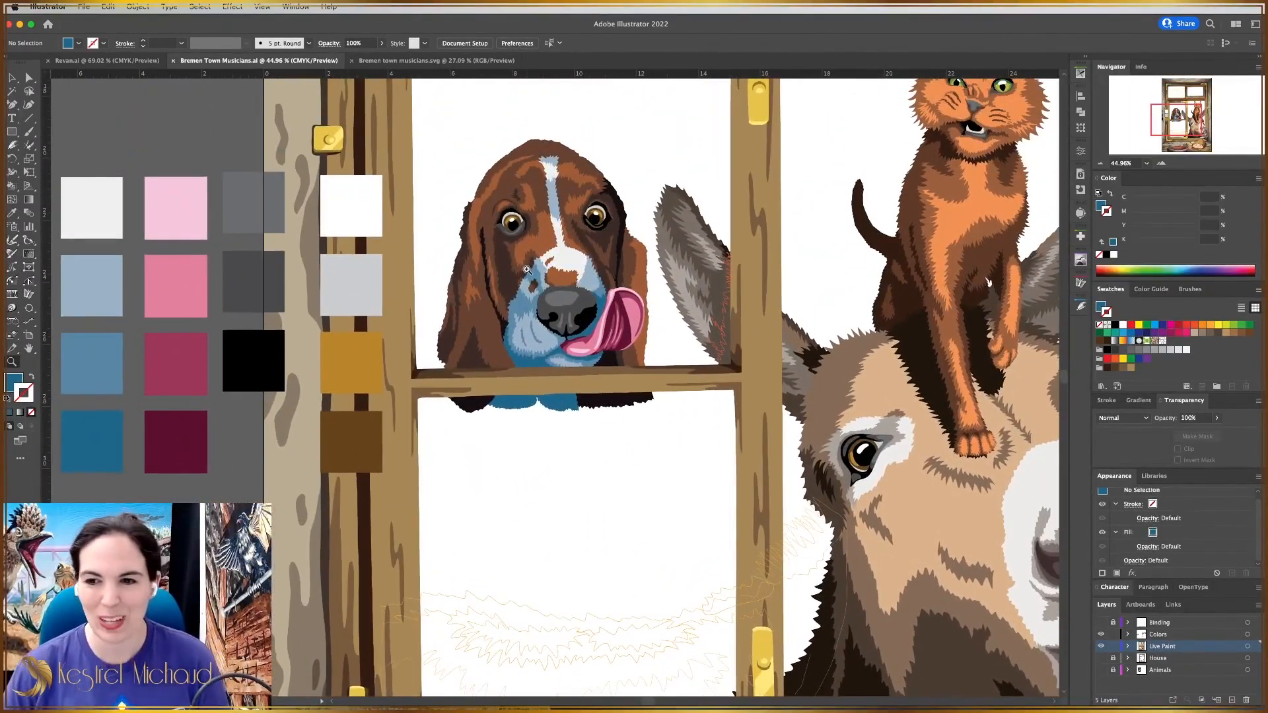